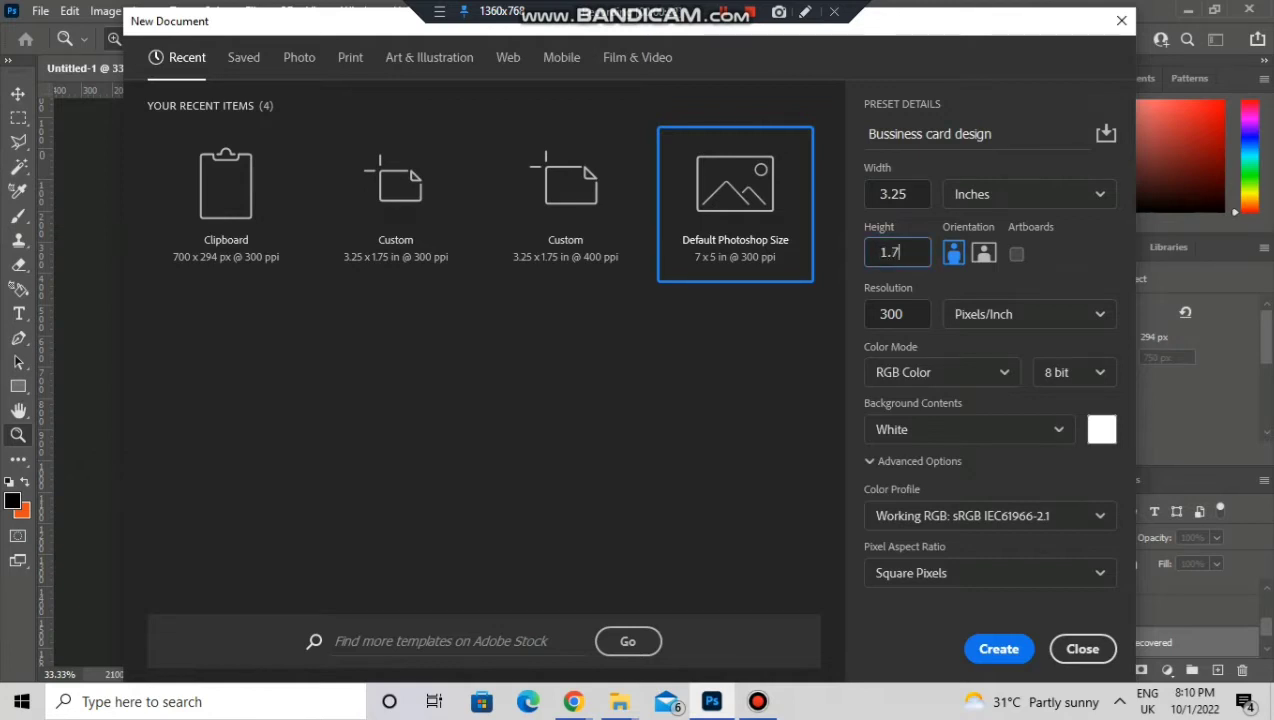
Create the landscape 3.25 × 1.75 inch document at 300 pixels/inch and cover it with a dark grey solid color fill layer
left_click(984, 253)
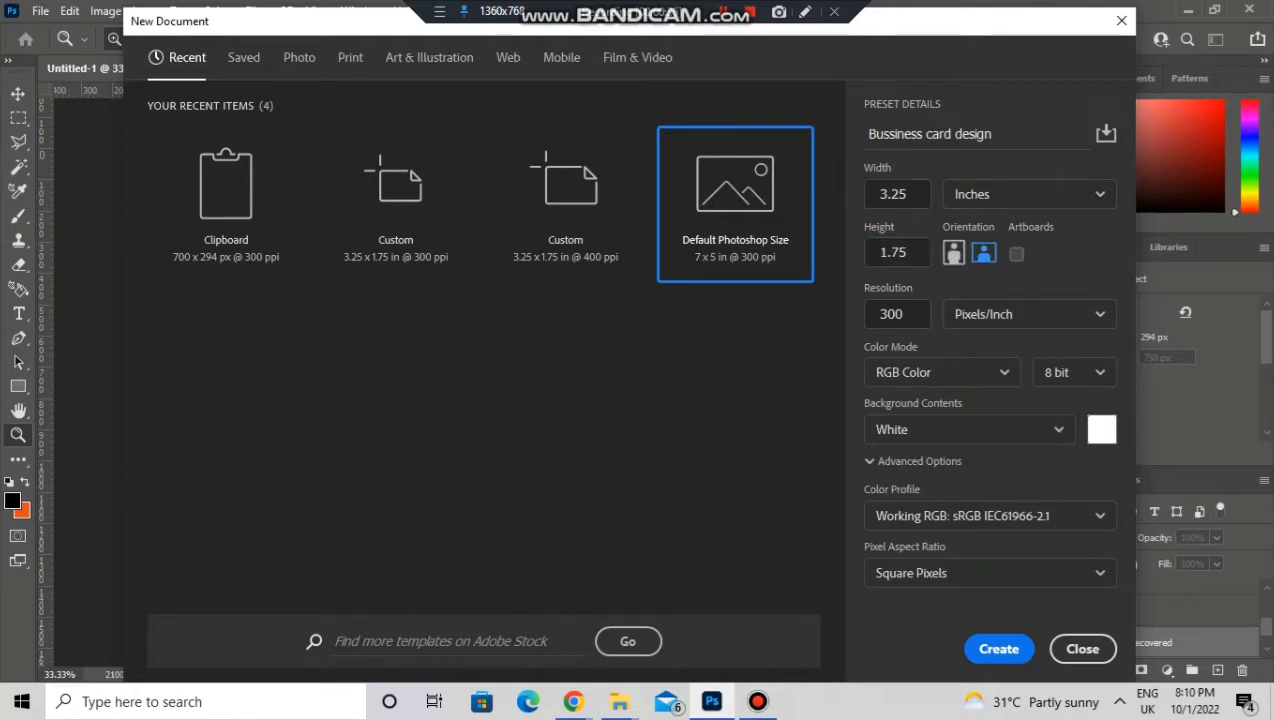
left_click(999, 649)
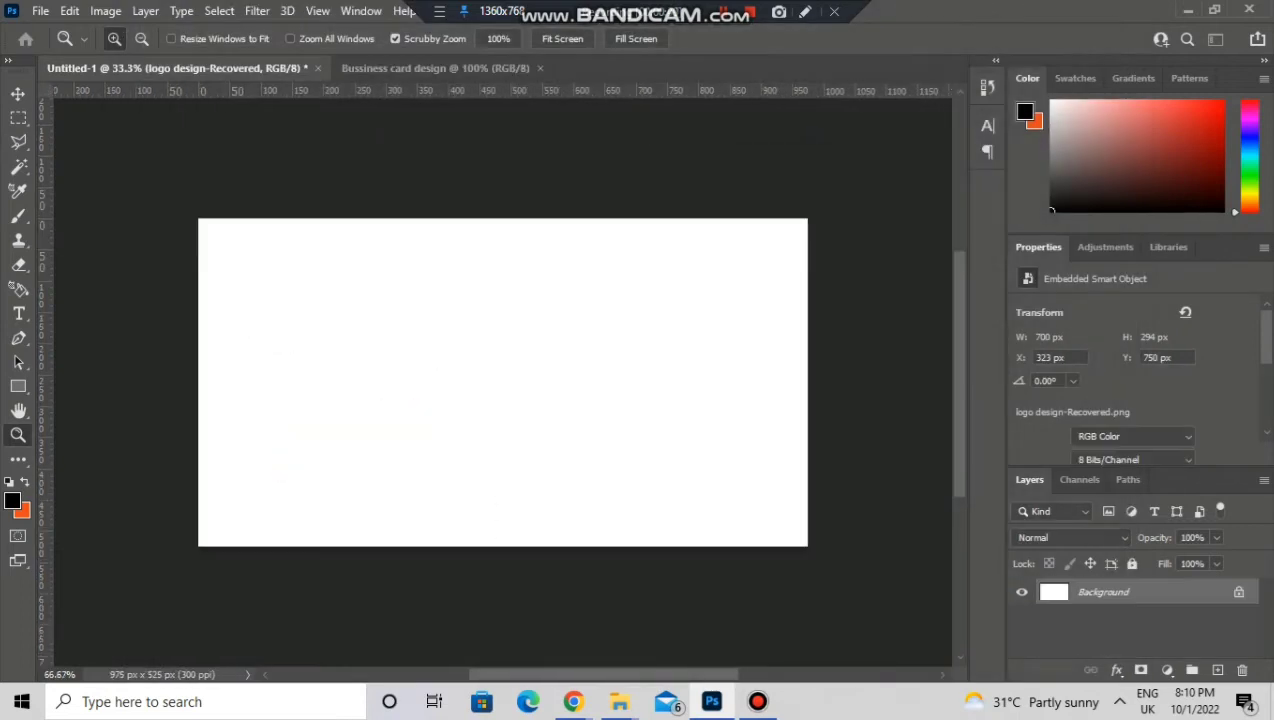
left_click(1167, 670)
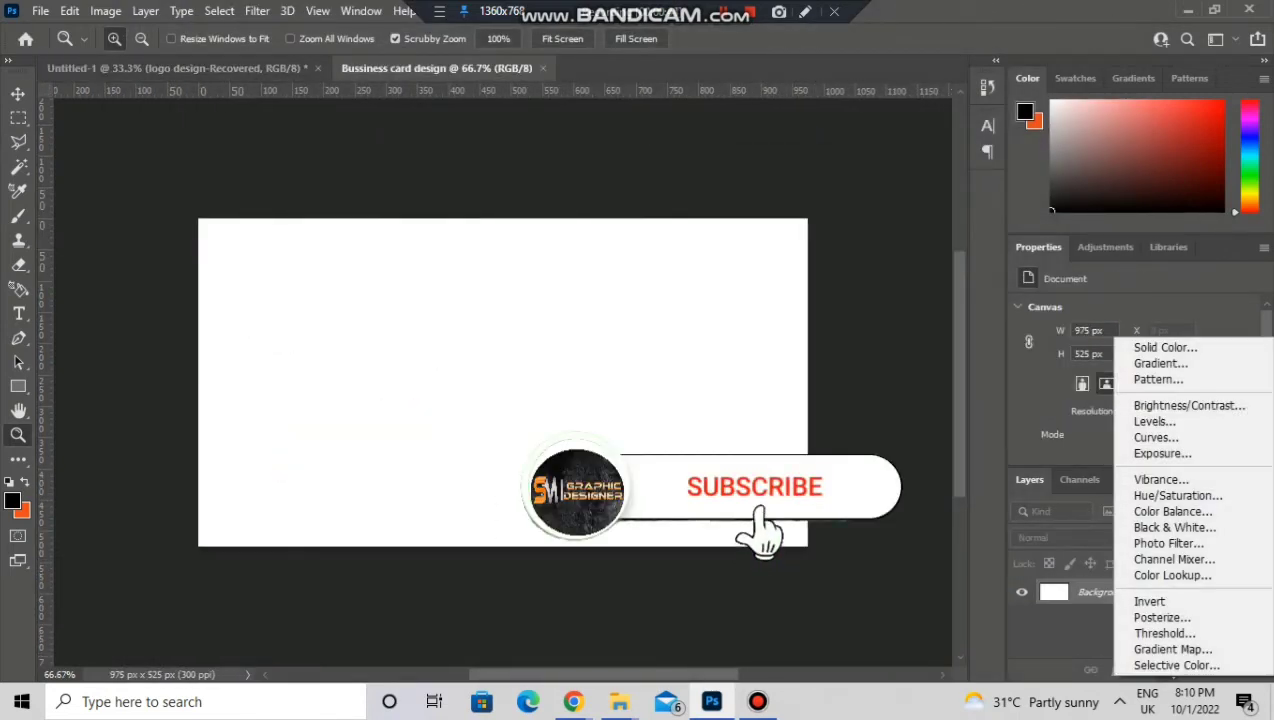
left_click(1166, 344)
left_click_drag(784, 516, 718, 537)
left_click(1142, 349)
Draw an orange rectangle about 813 × 701 px over the card's right part from about X 300 px and rasterize its layer
left_click(18, 435)
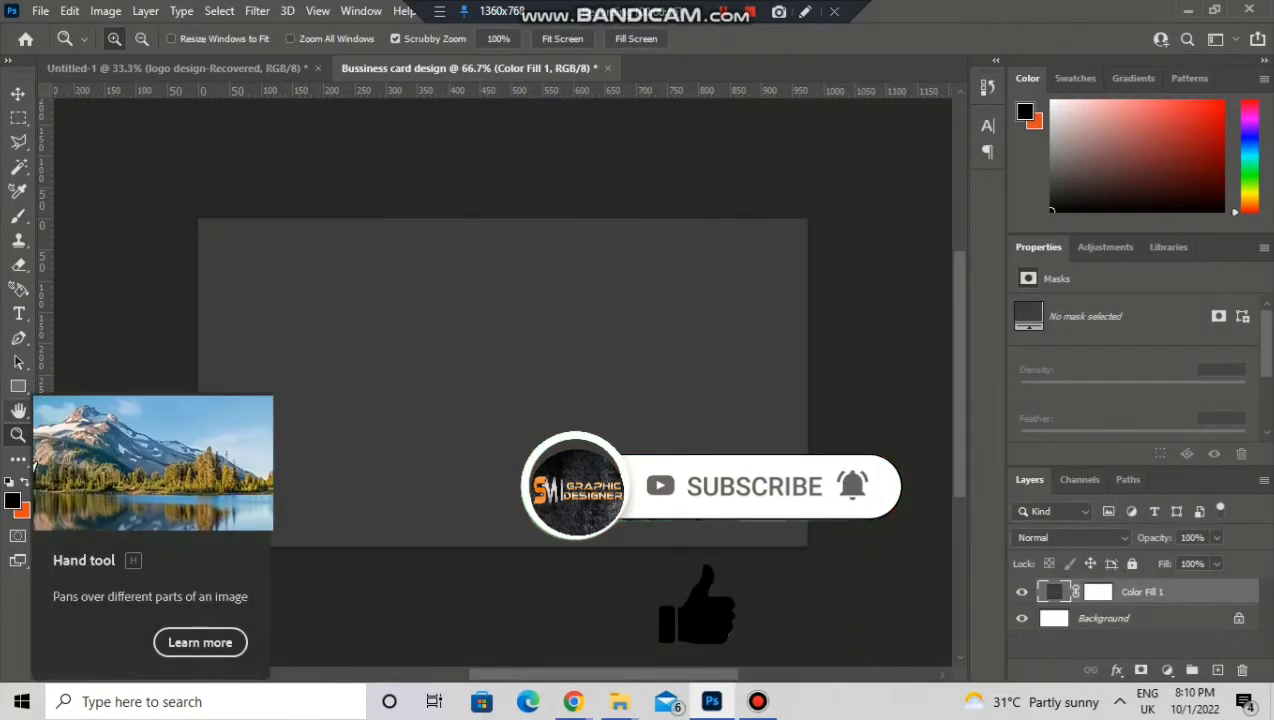
left_click(18, 386)
left_click_drag(418, 153, 893, 591)
left_click(209, 38)
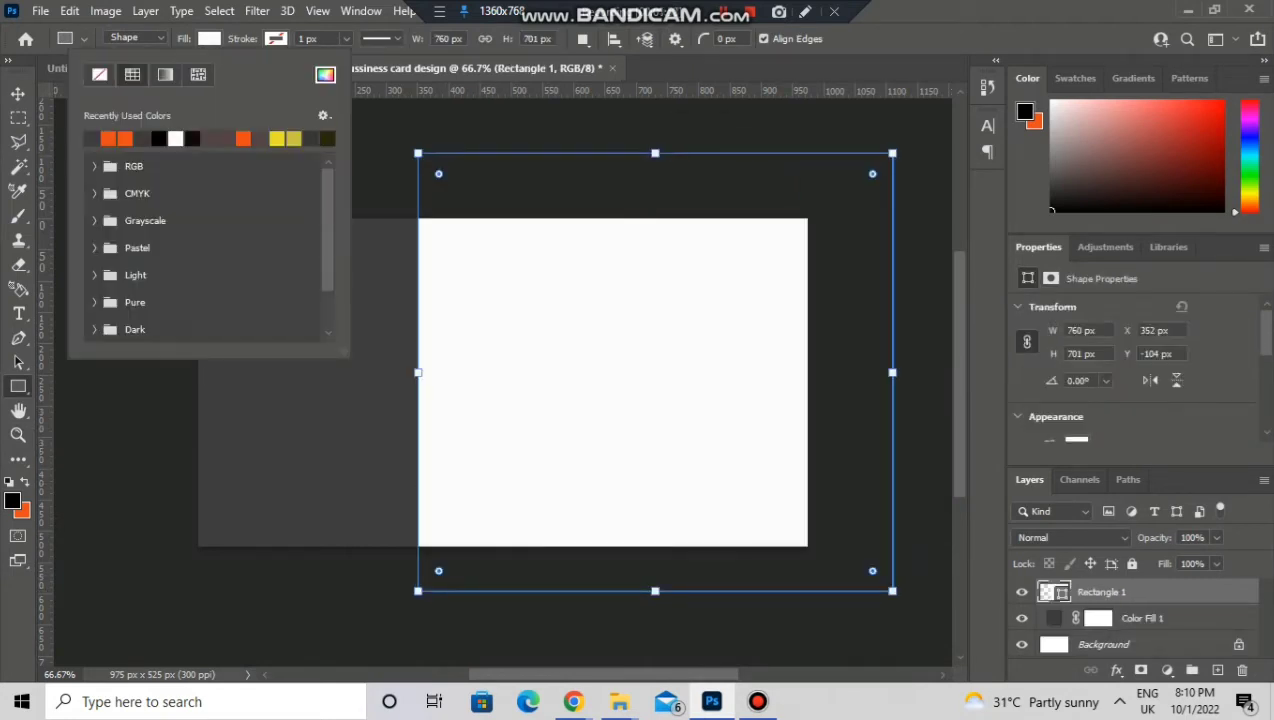
left_click(91, 138)
left_click(435, 330)
left_click_drag(418, 372, 386, 372)
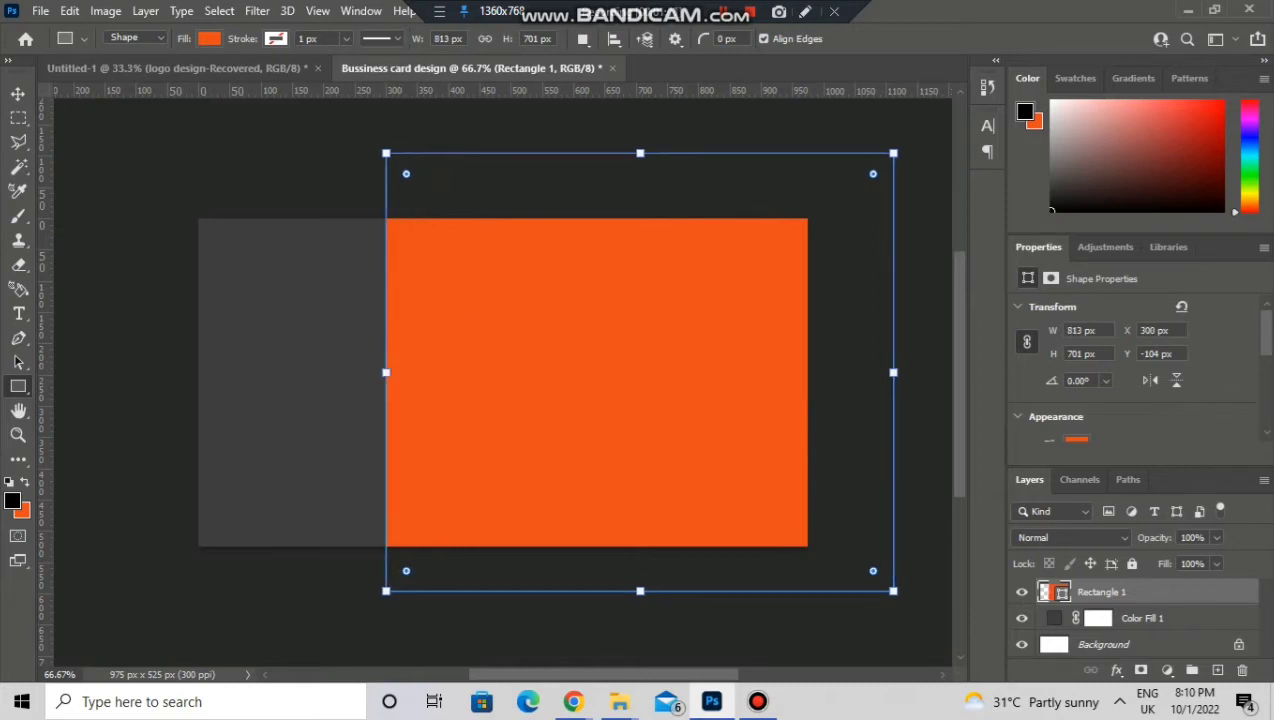
right_click(1120, 592)
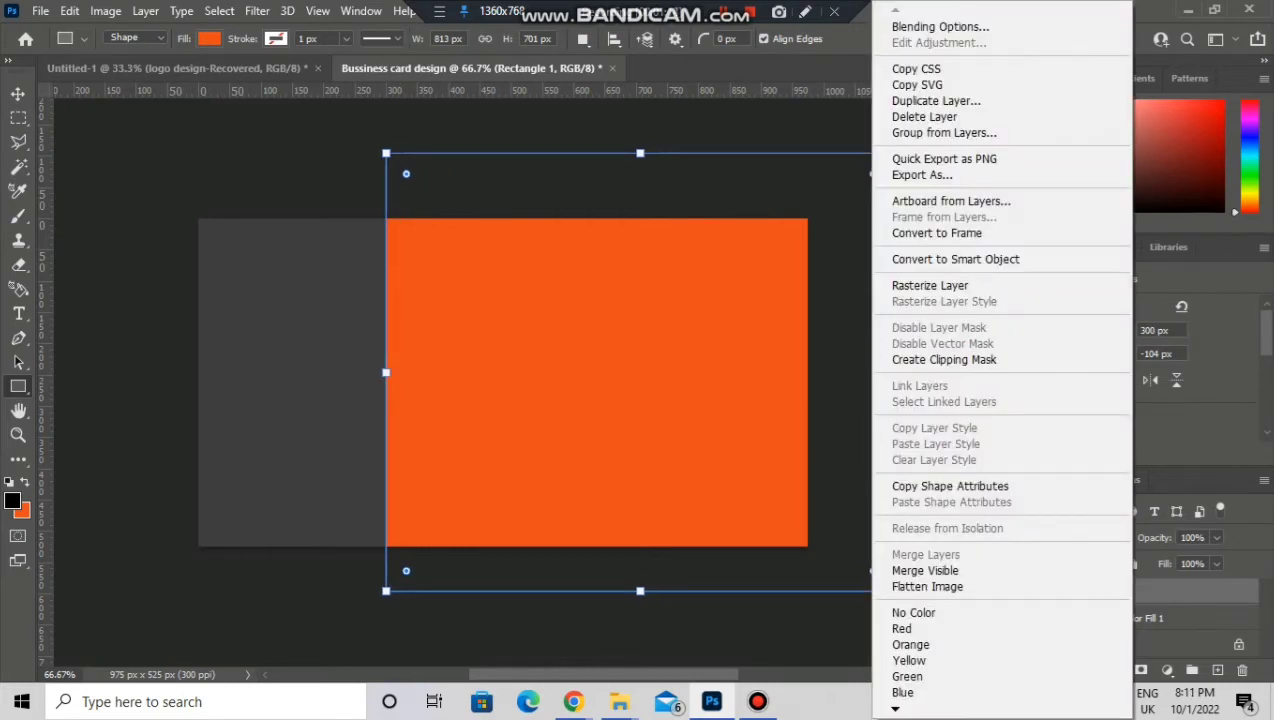
left_click(930, 285)
Draw an orange rectangle about 263 × 49 px across the grey and orange boundary near the card's upper edge
left_click_drag(280, 261, 446, 292)
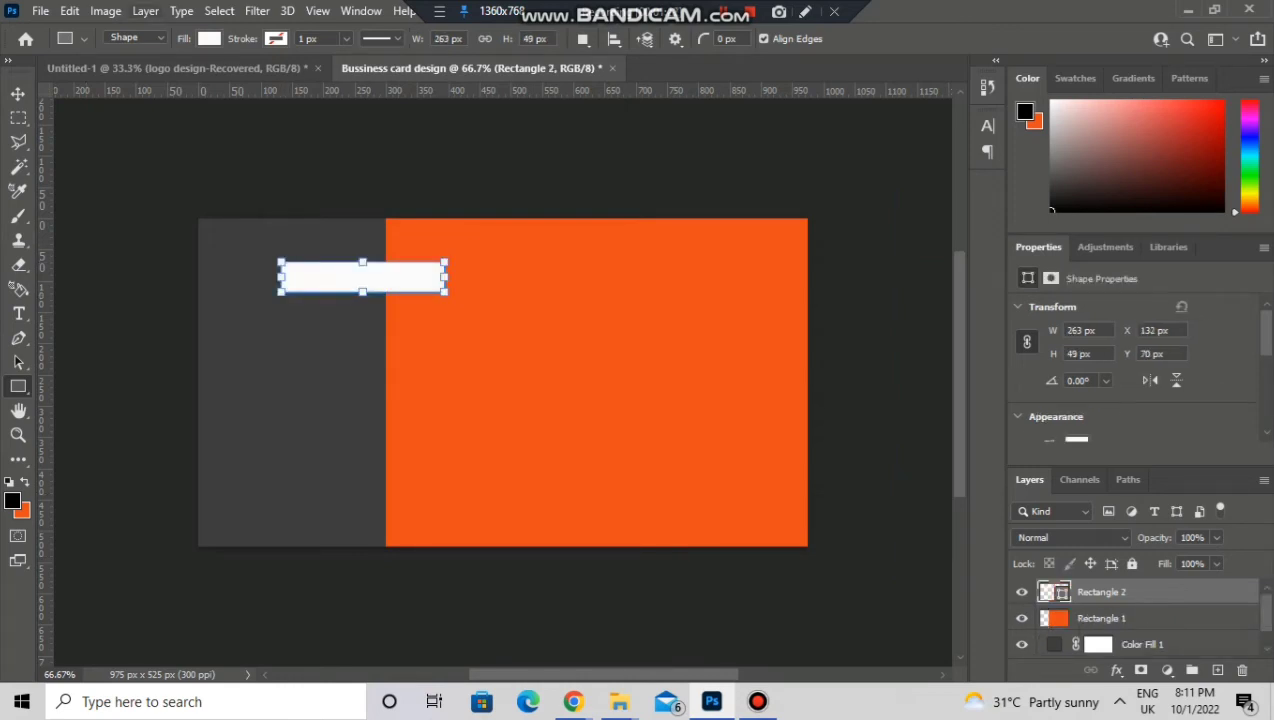
left_click(209, 38)
left_click(243, 139)
key("Return")
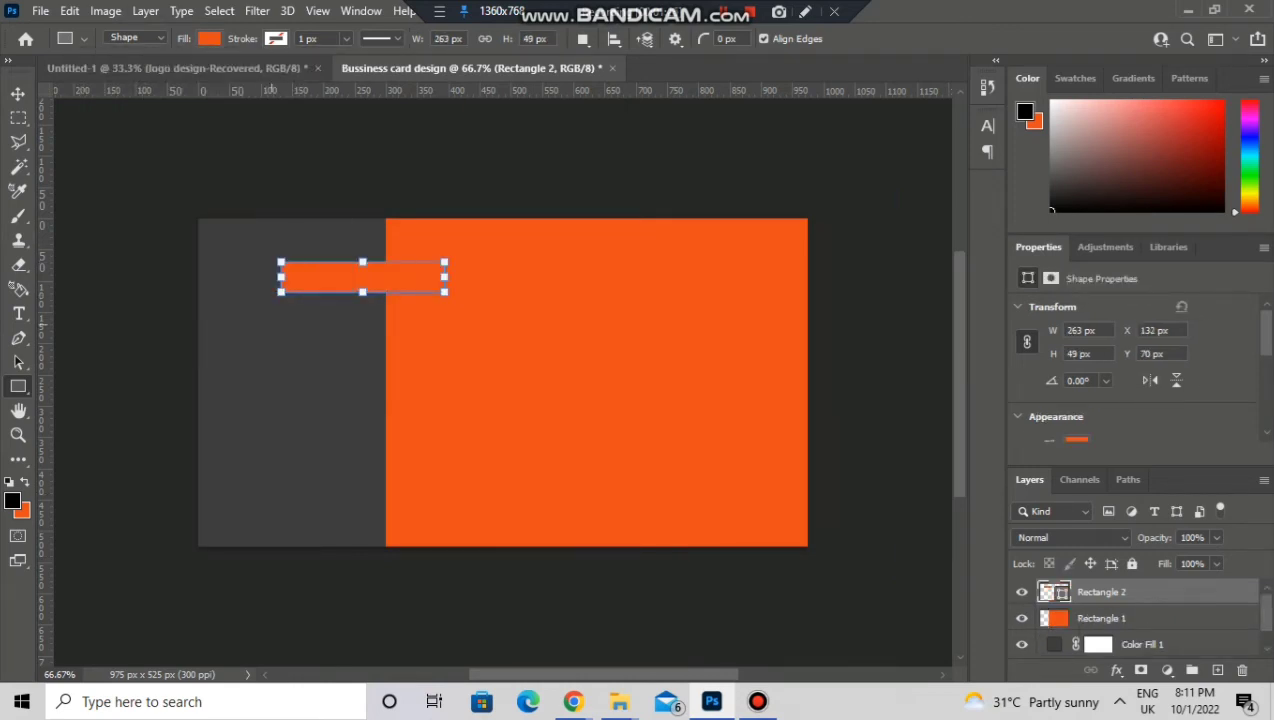
Create a 263 × 49 px rounded rectangle with 33.5 px corner radii and delete the square-cornered Rectangle 2
left_click(383, 275)
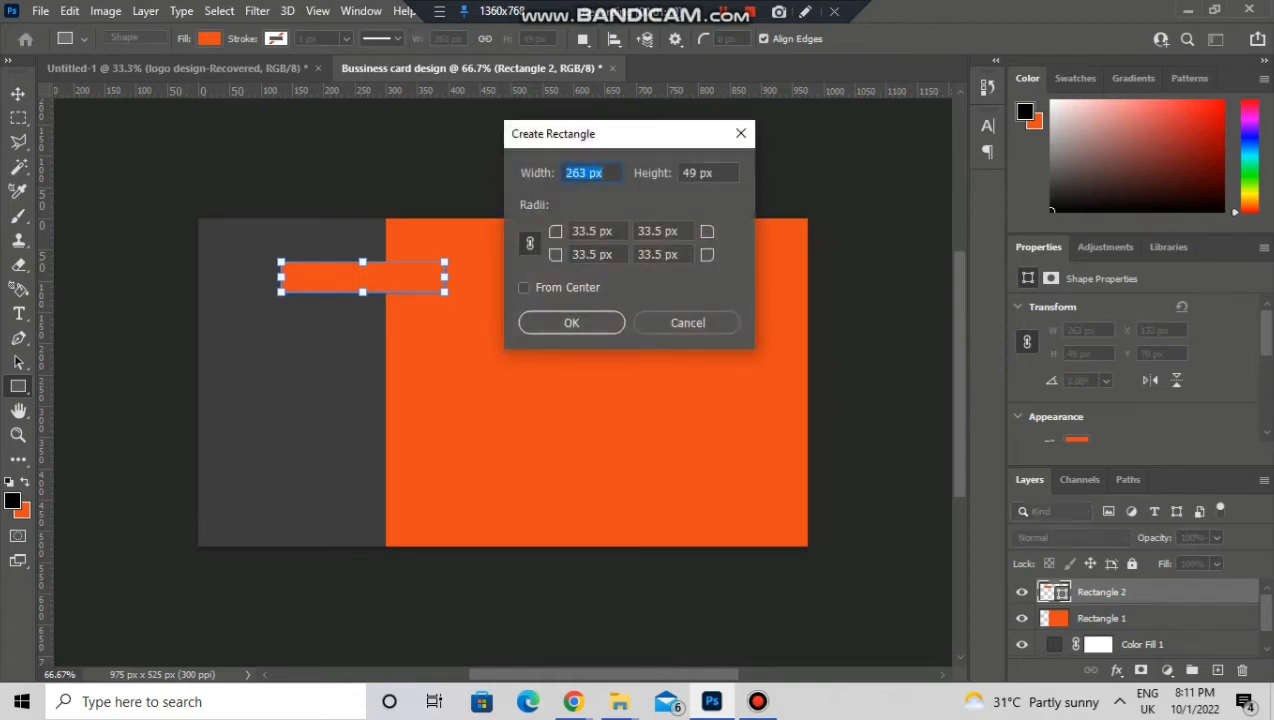
key("Return")
key("ctrl+z")
left_click(1101, 618)
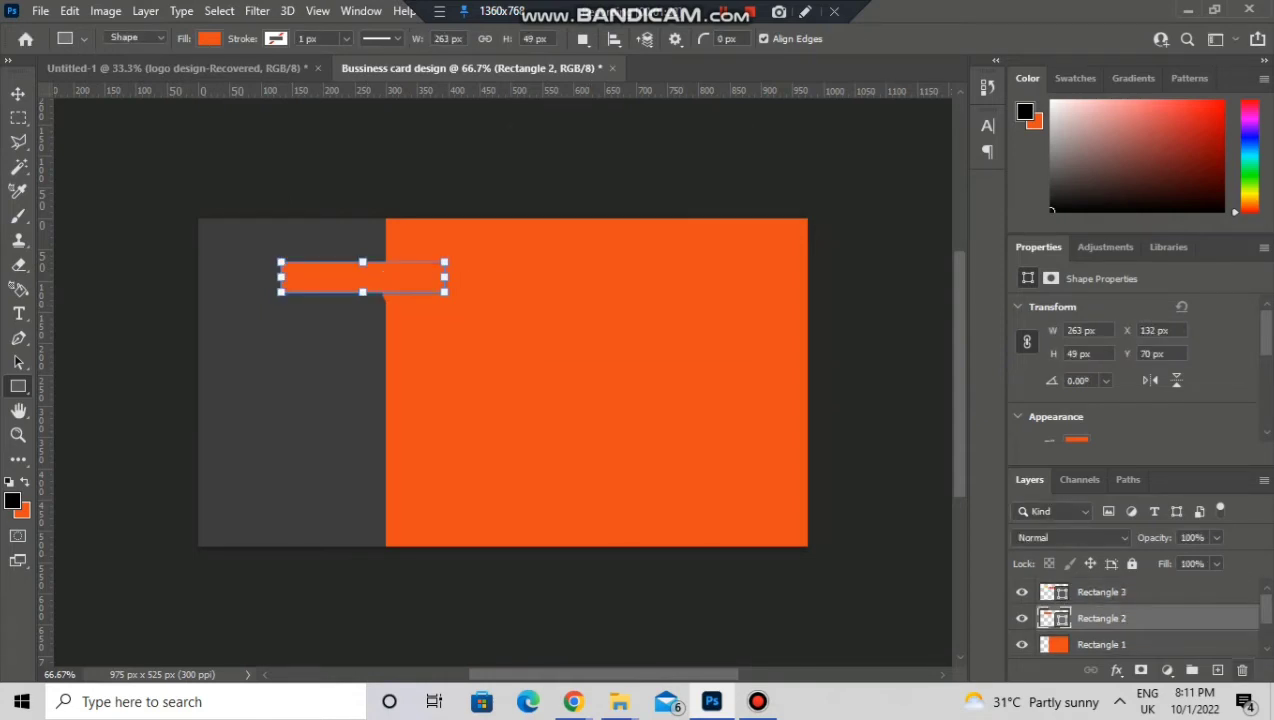
left_click(1242, 670)
Move the rounded bar flush with the card's upper edge at about X 98 px and widen it to about 319 px
left_click(555, 271)
key("ctrl+t")
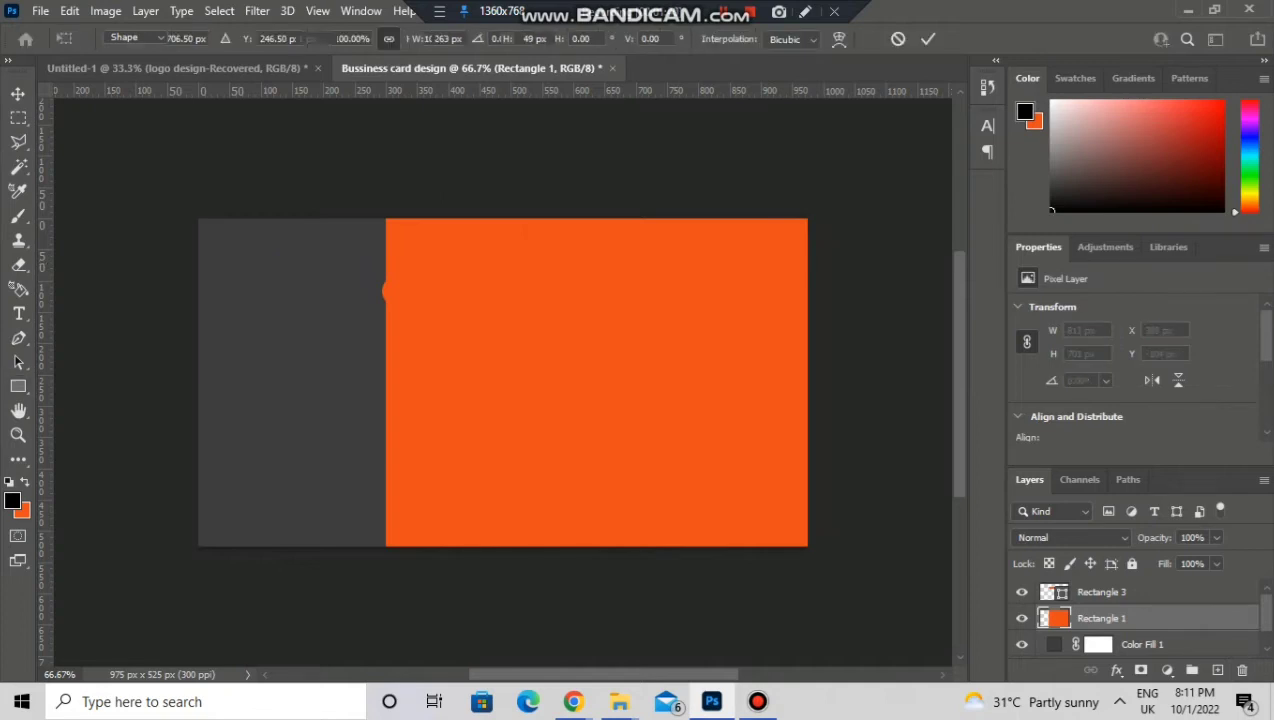
left_click(1101, 592)
key("ctrl+t")
left_click_drag(486, 290, 488, 233)
left_click_drag(457, 238, 423, 240)
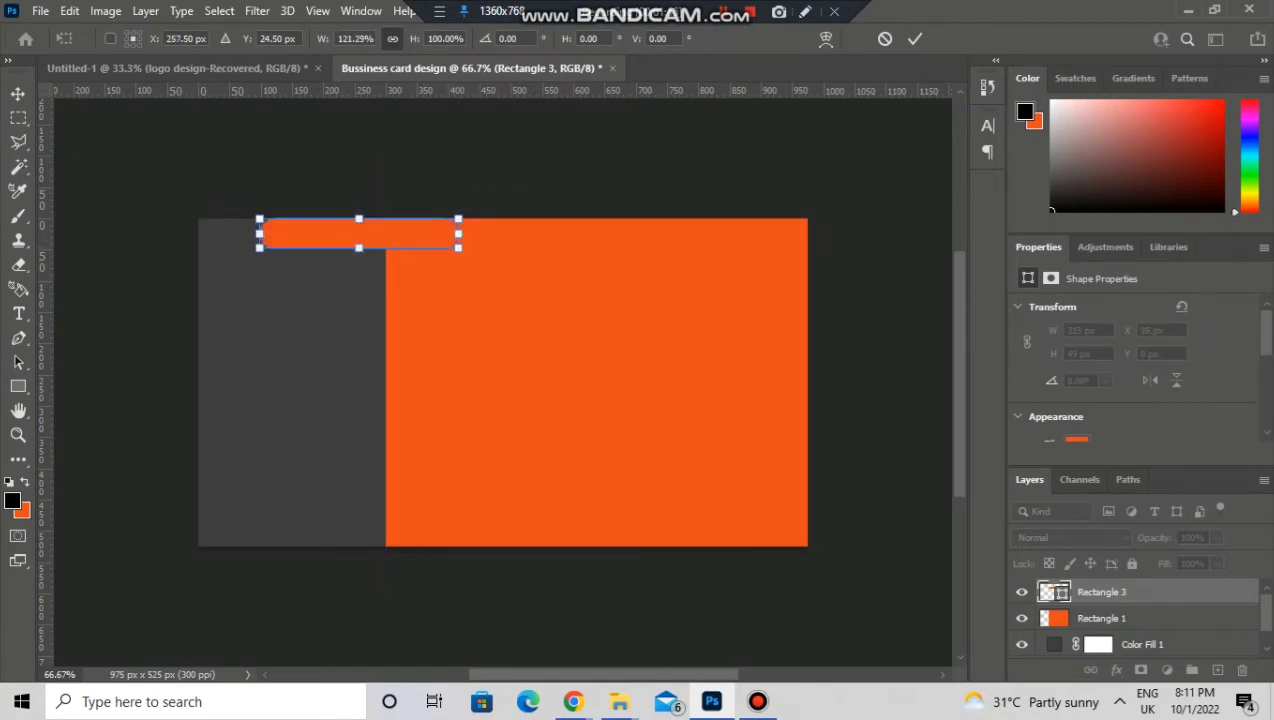
key("Return")
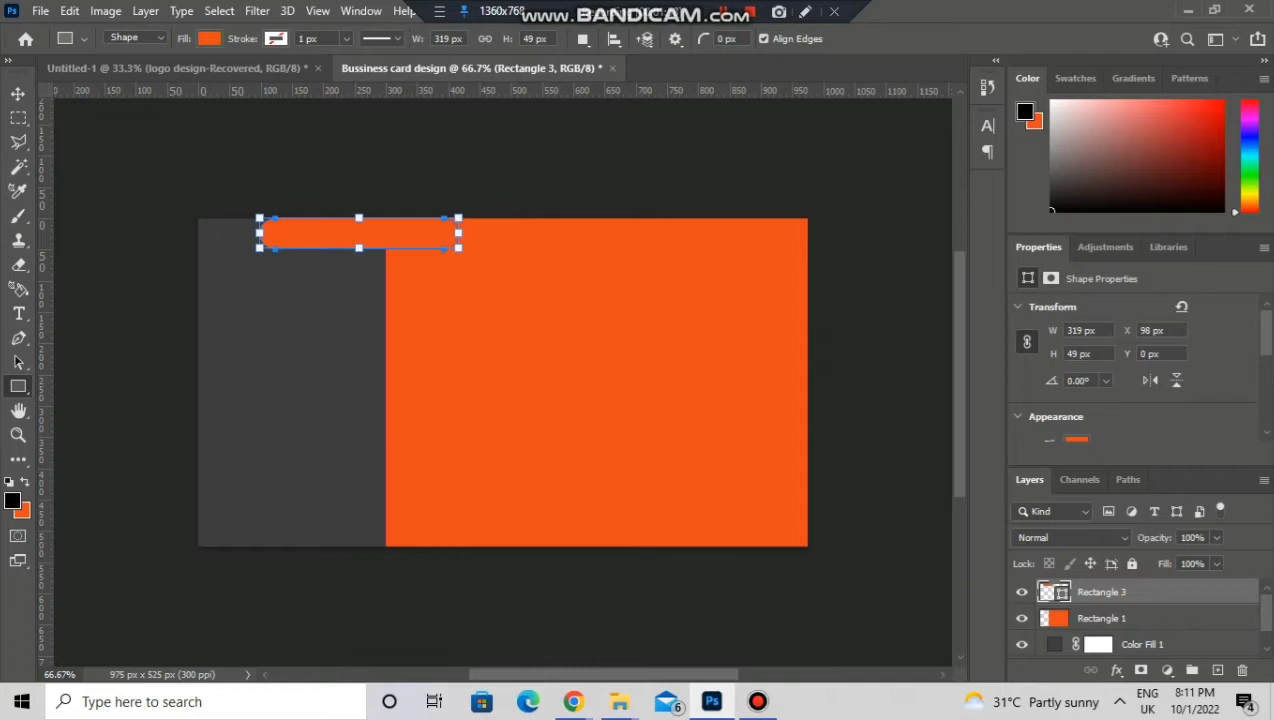
Duplicate the rounded bar layer and rasterize both the original and the copy
key("ctrl+j")
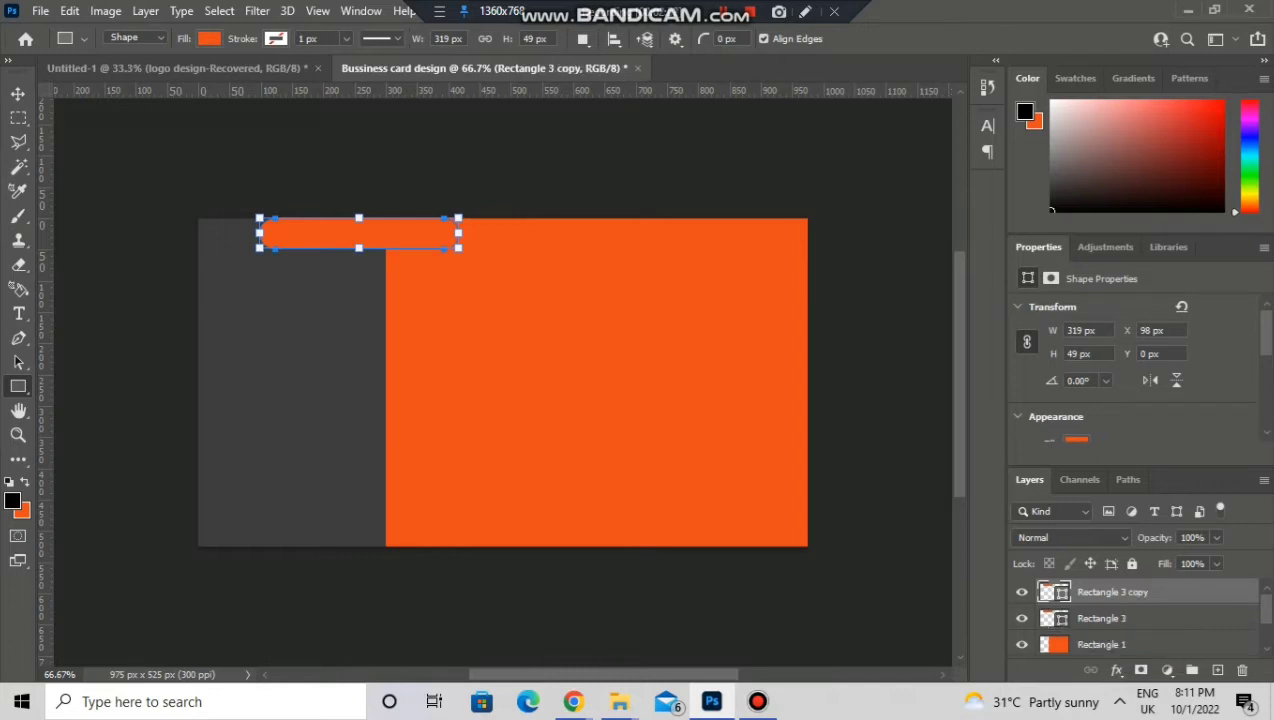
right_click(1088, 618)
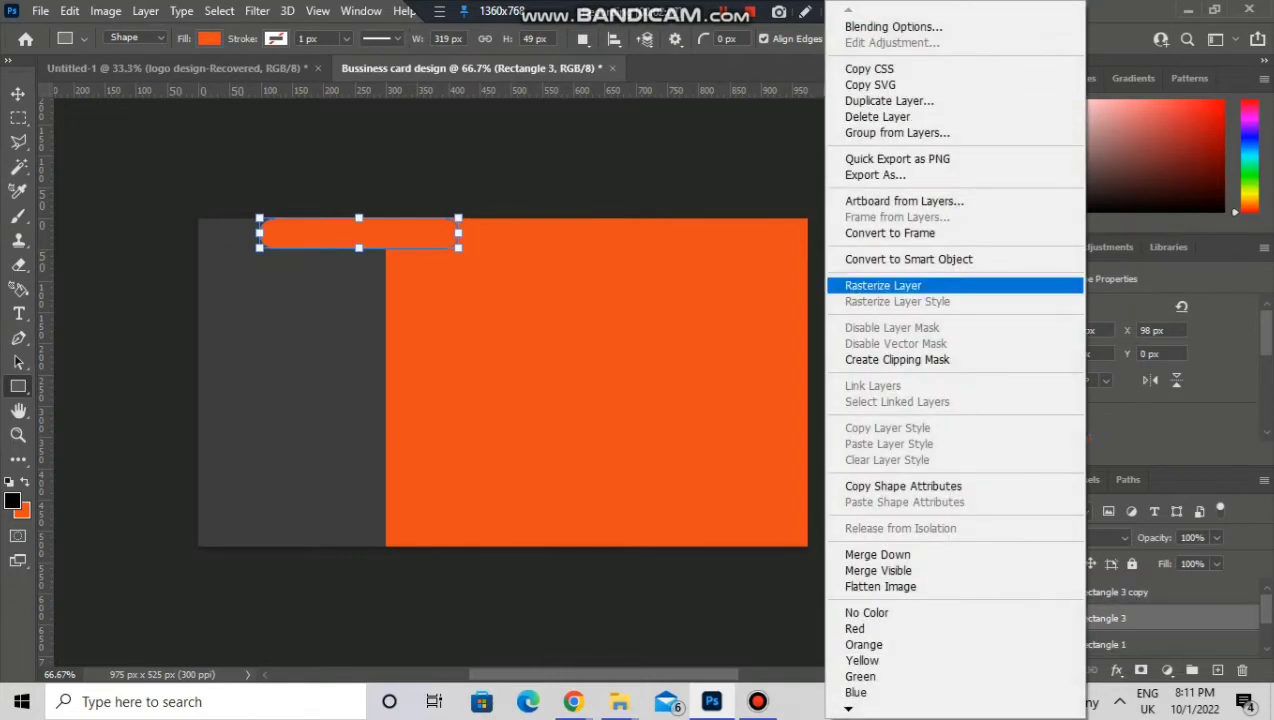
left_click(900, 285)
left_click(1110, 592)
right_click(1110, 592)
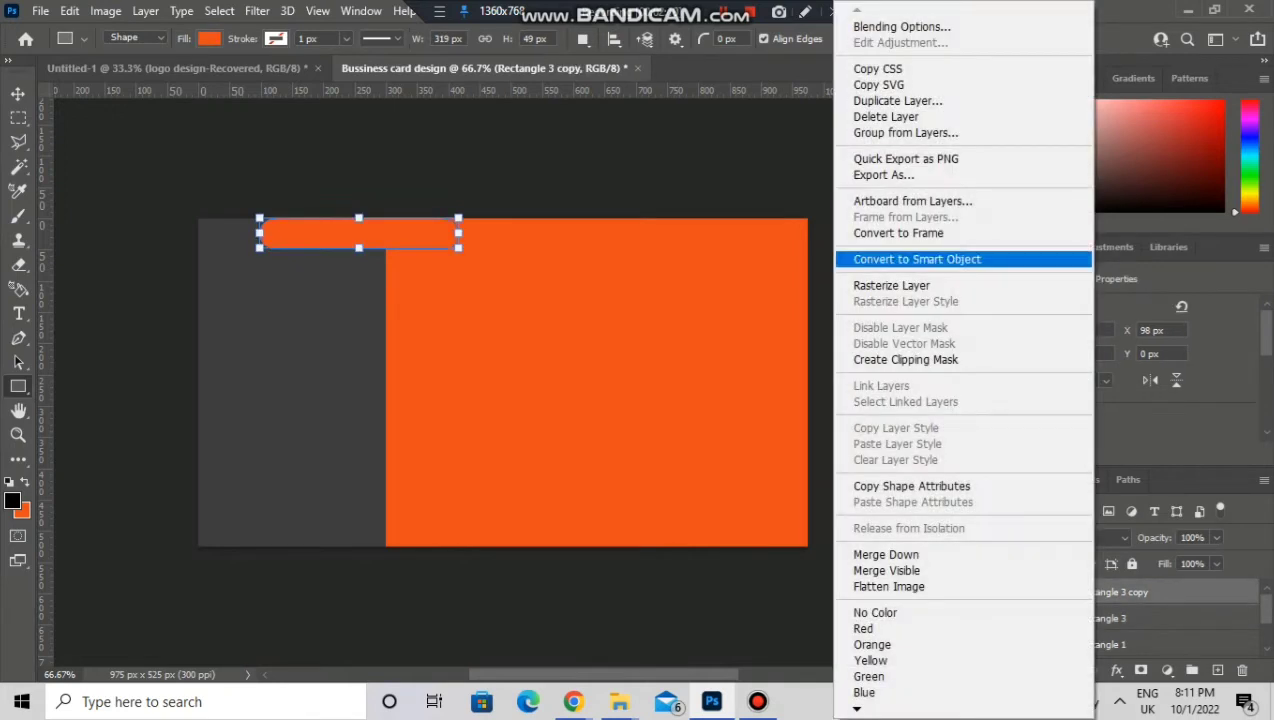
left_click(900, 283)
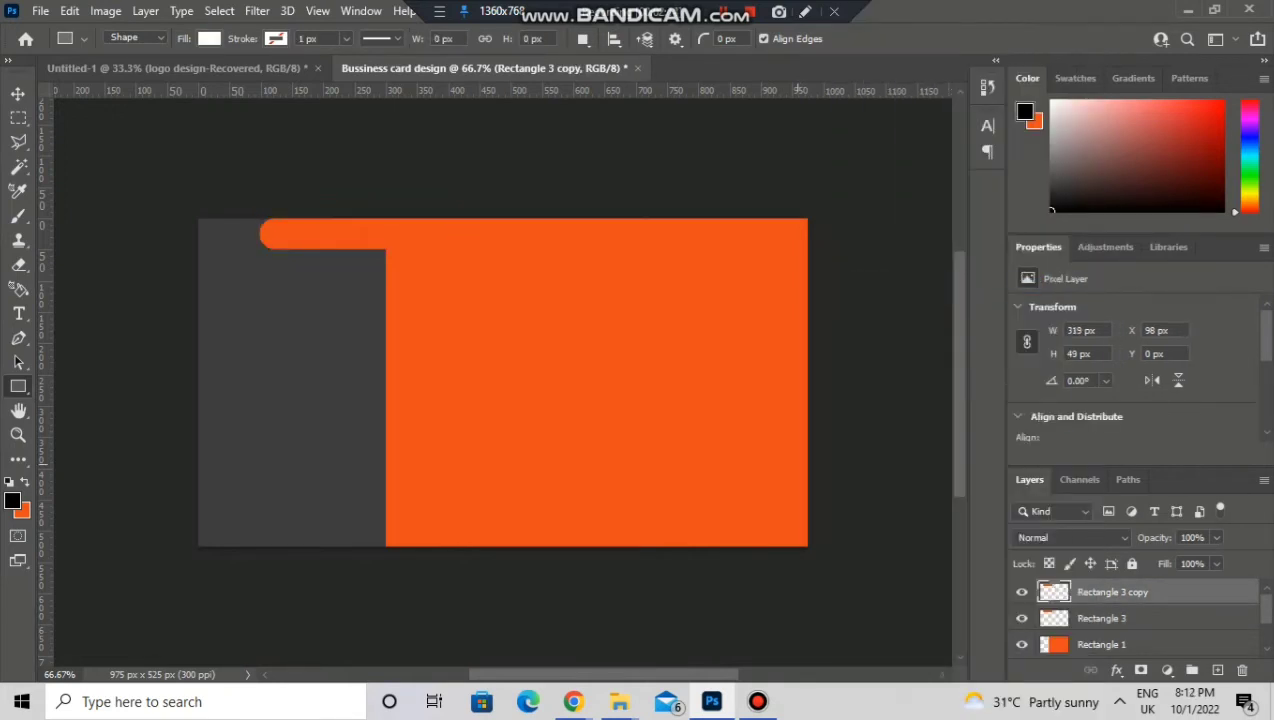
Move the copied bar directly below the original, to Y 49 px
key("ctrl+t")
left_click_drag(343, 234, 343, 264)
left_click(928, 38)
Set the background color to the dark grey sampled from the card
left_click(23, 512)
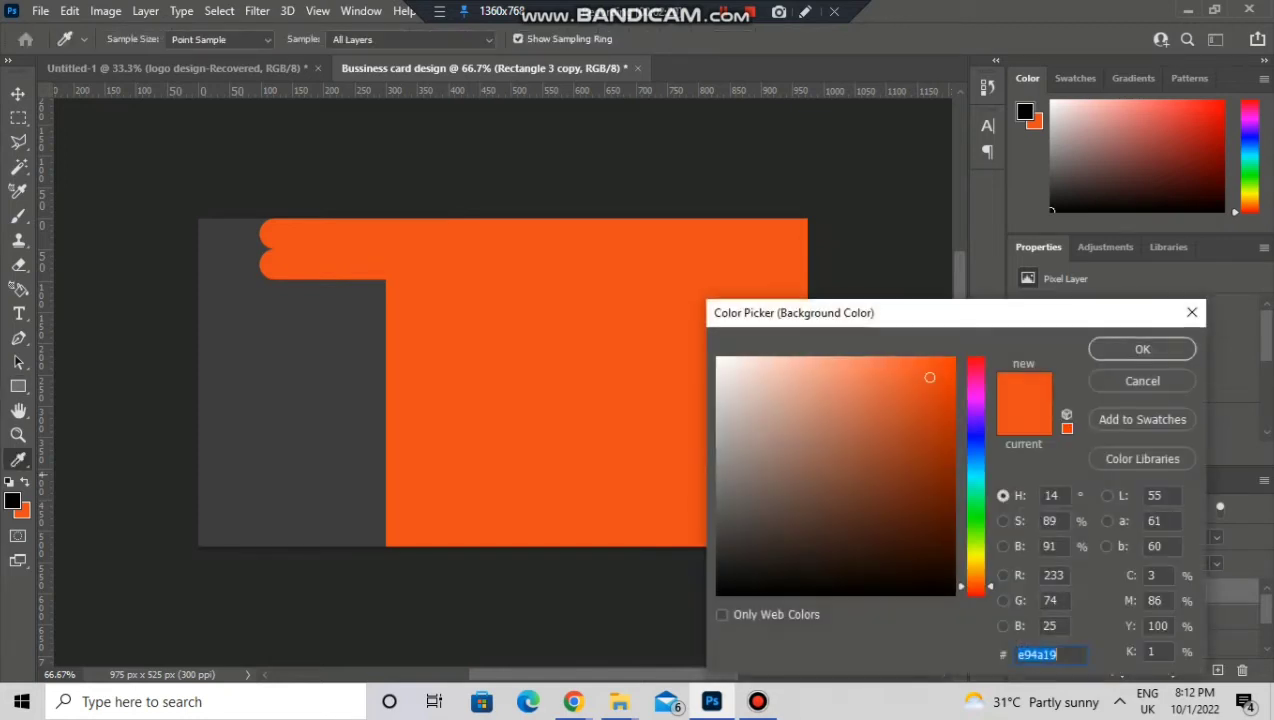
left_click(290, 428)
left_click(1142, 349)
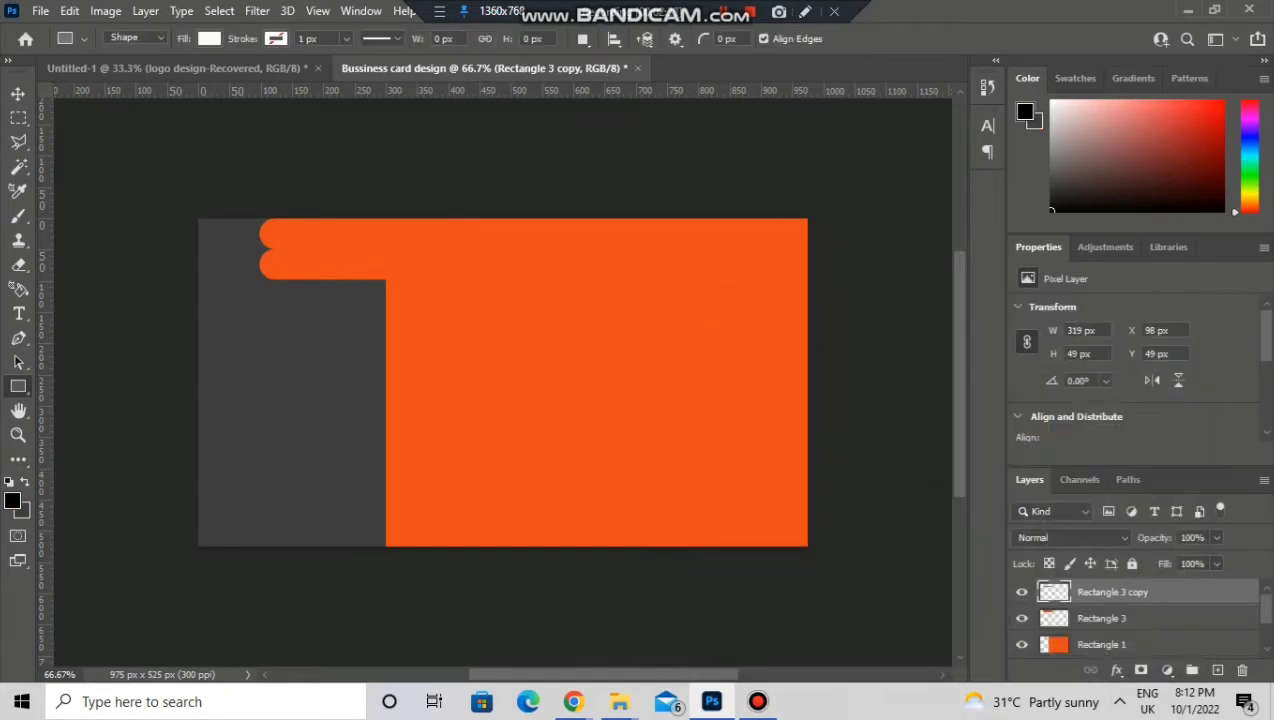
Fill the copied bar's outline with the dark grey on the Rectangle 1 layer, deselect, and hide the bar copy
left_click(1054, 592, "ctrl")
scroll(1110, 605, "down", 2)
left_click(1104, 602)
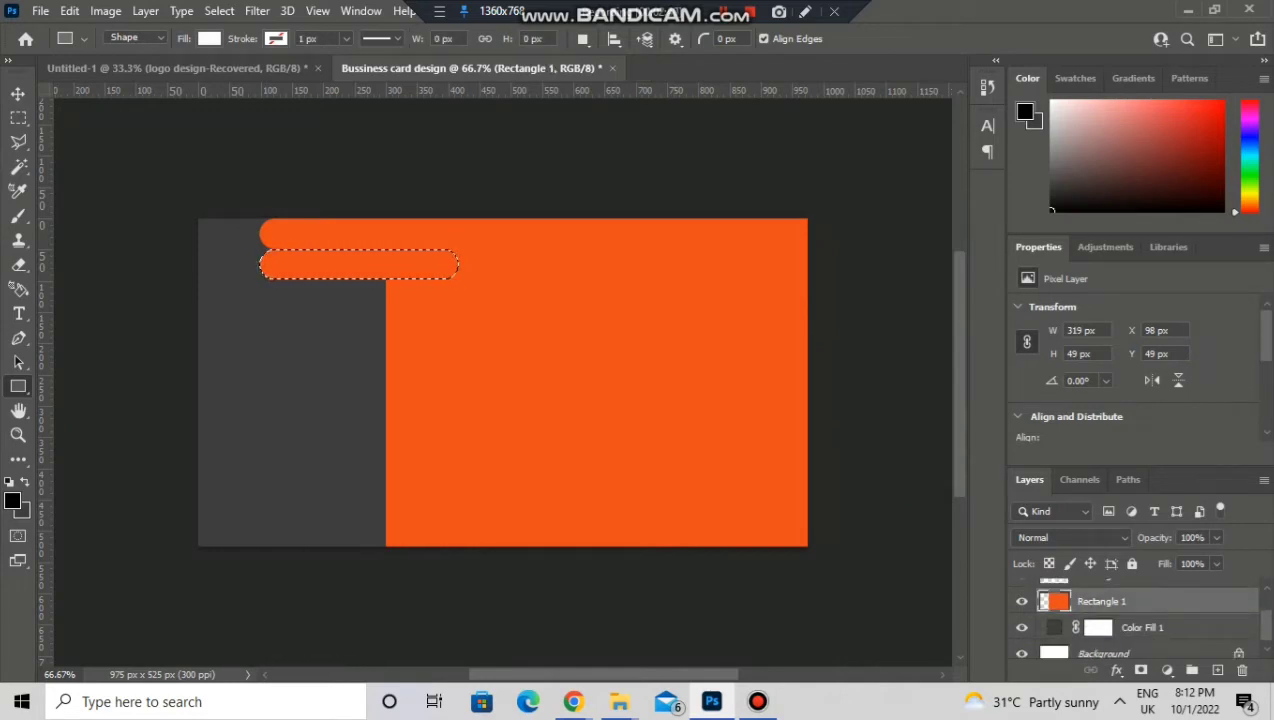
scroll(1110, 610, "up", 2)
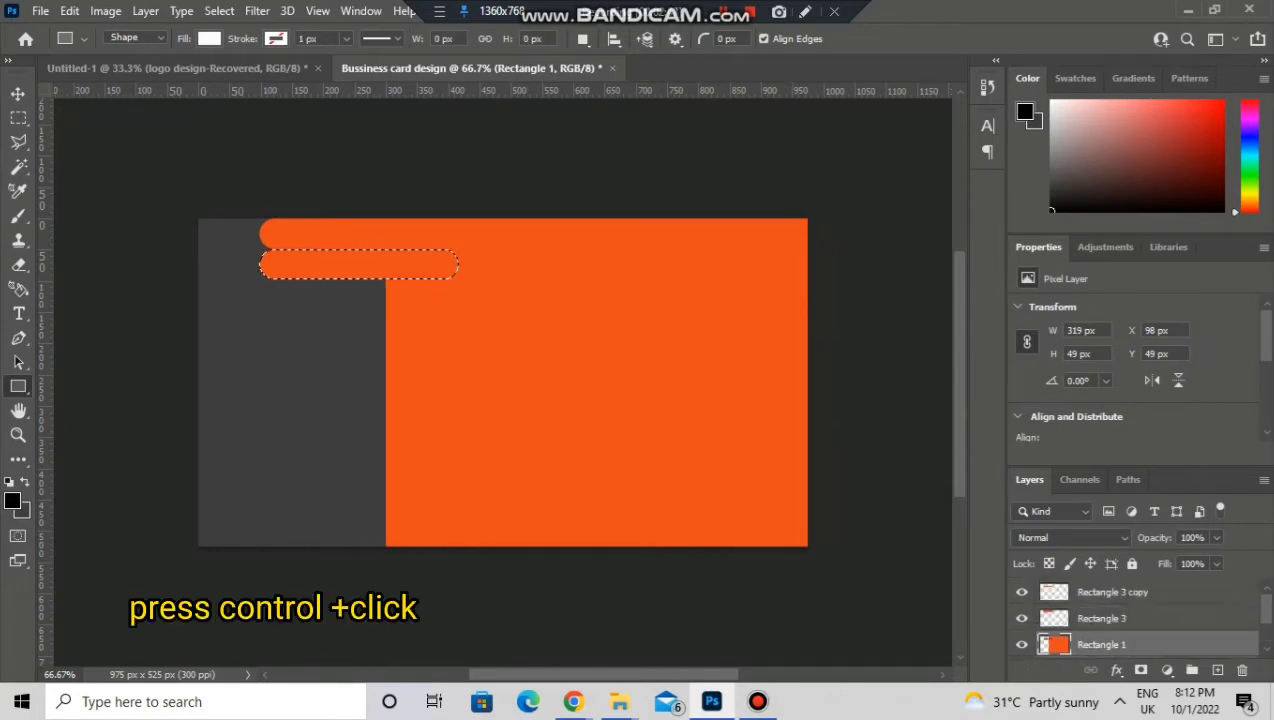
left_click(1022, 592)
left_click(1022, 592)
key("ctrl+d")
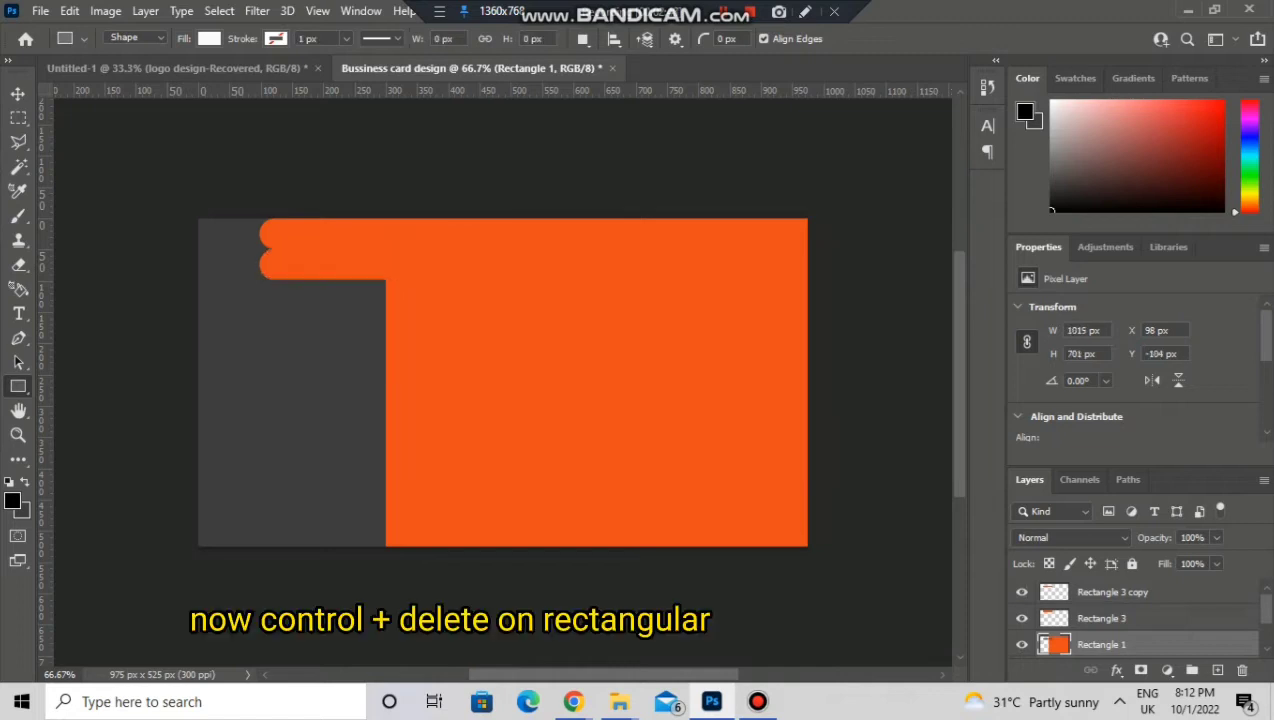
left_click(1021, 592)
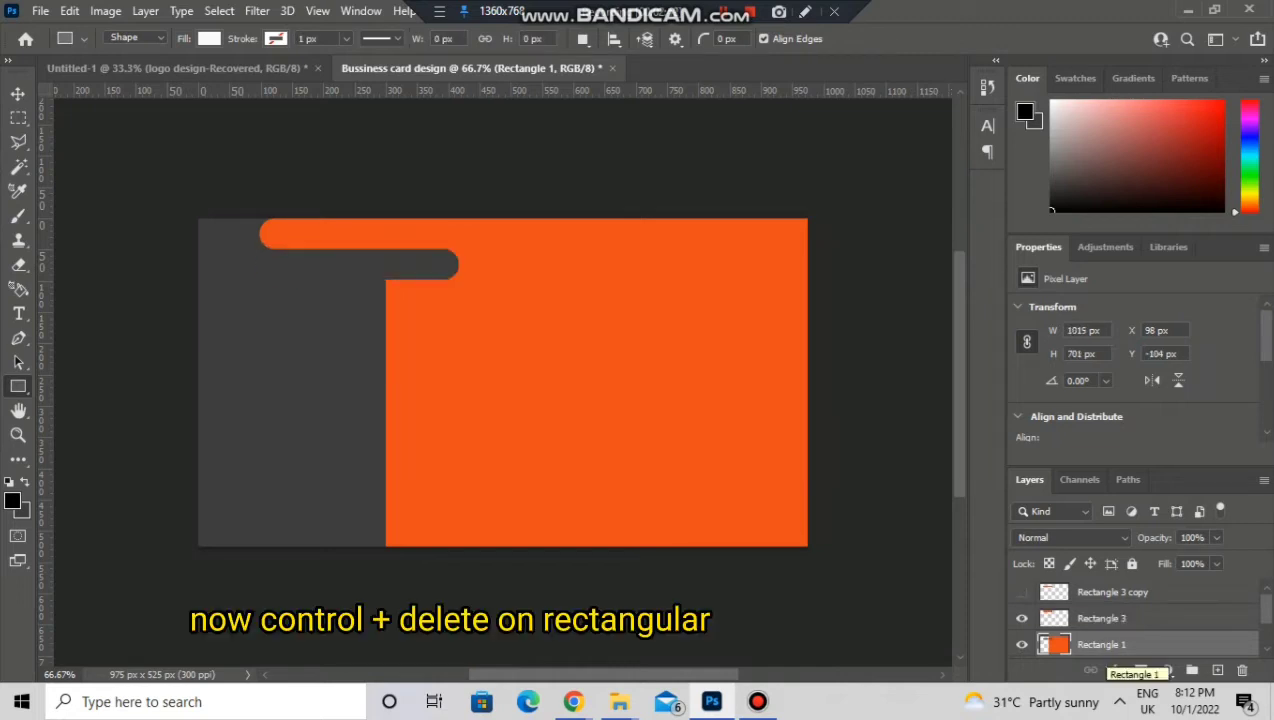
Duplicate the top orange bar and place the copy directly below the grey bar at about X 150 px, Y 98 px
left_click(1101, 618)
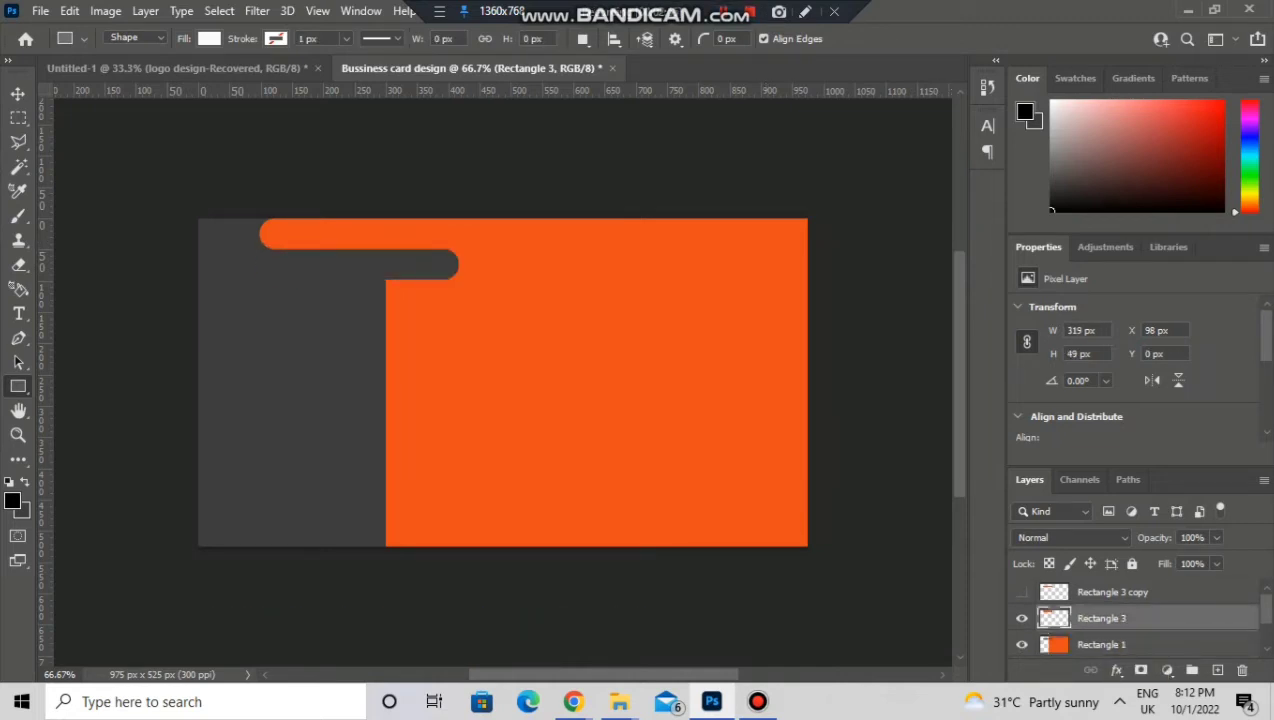
key("ctrl+j")
key("ctrl+t")
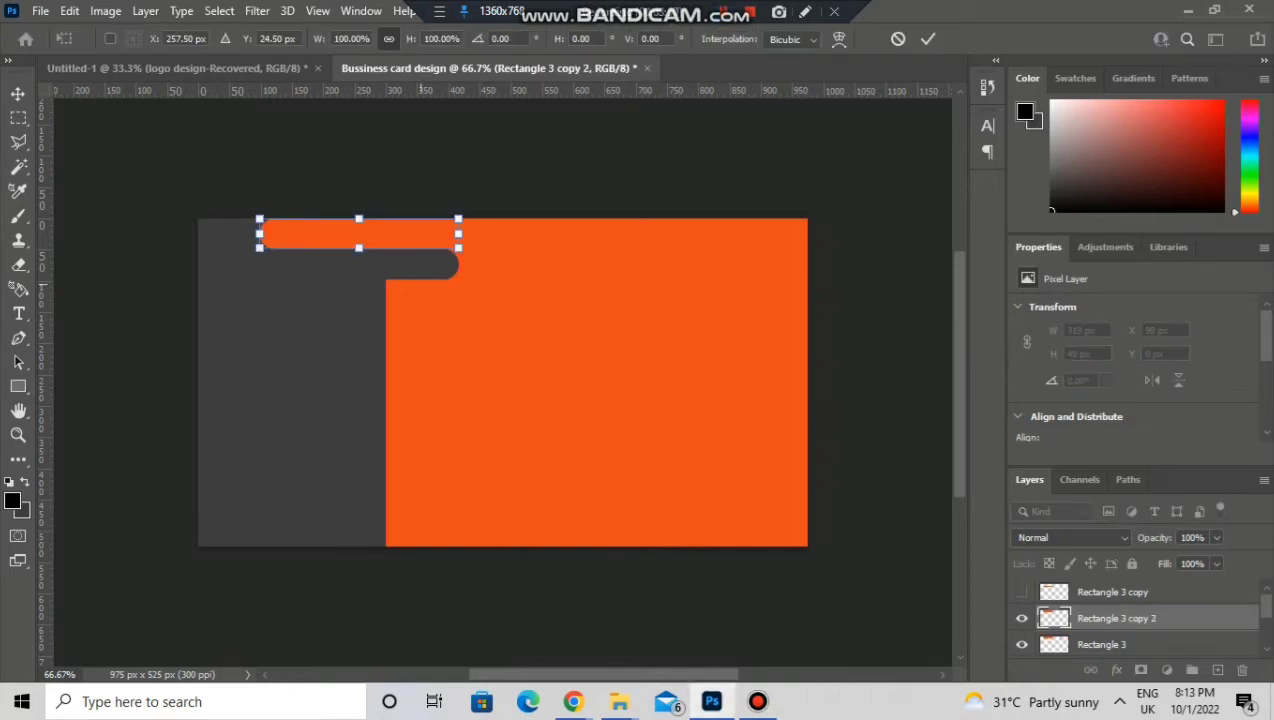
left_click_drag(385, 233, 417, 290)
key("Return")
key("u")
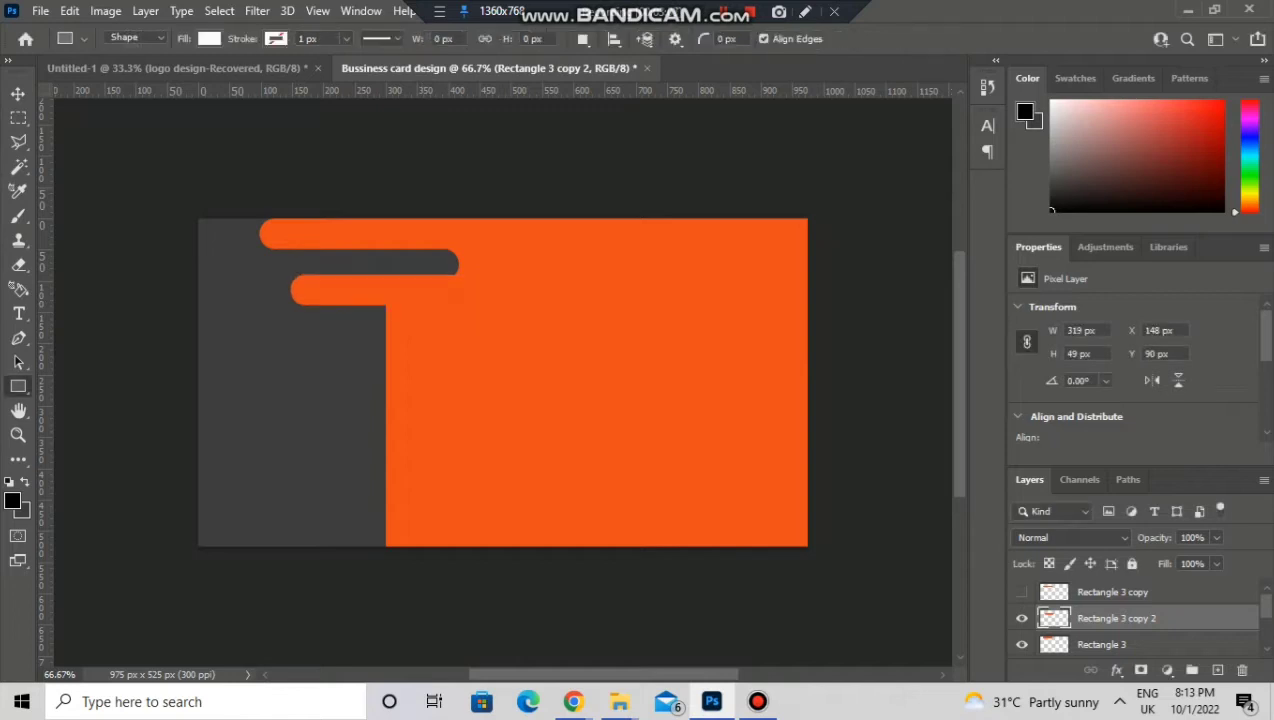
key("ctrl+t")
left_click_drag(400, 287, 401, 292)
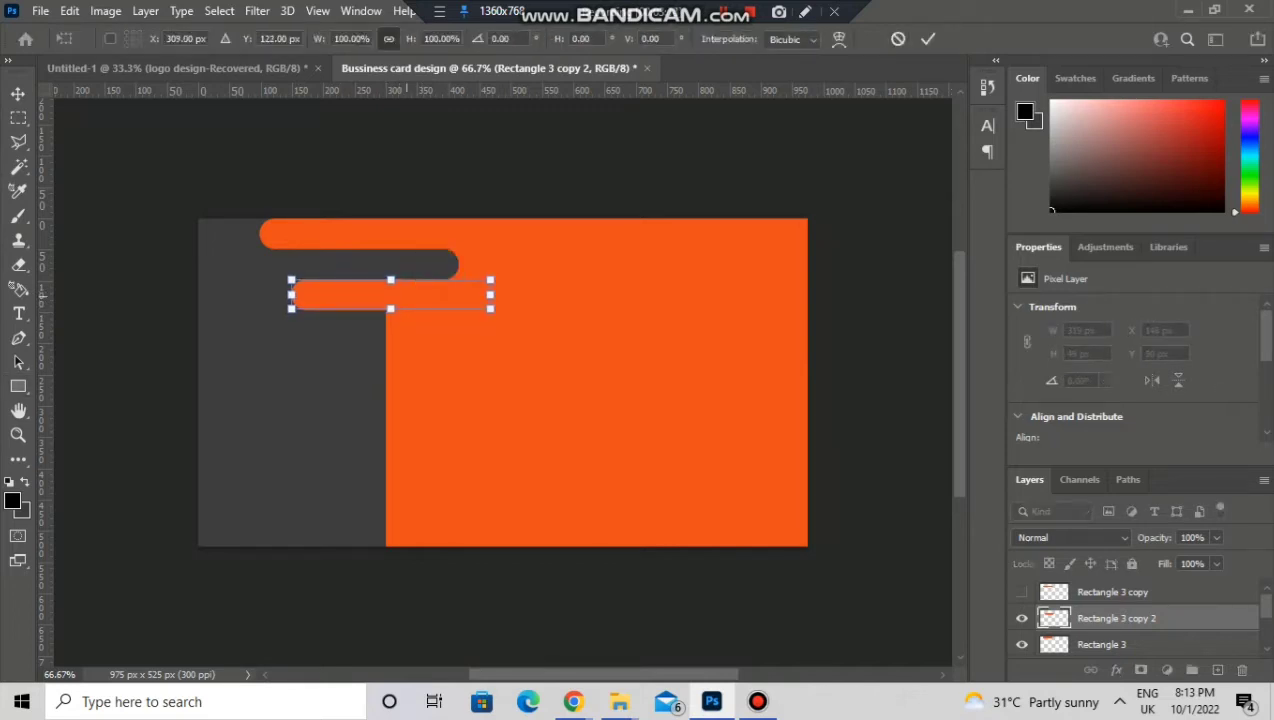
key("Return")
key("u")
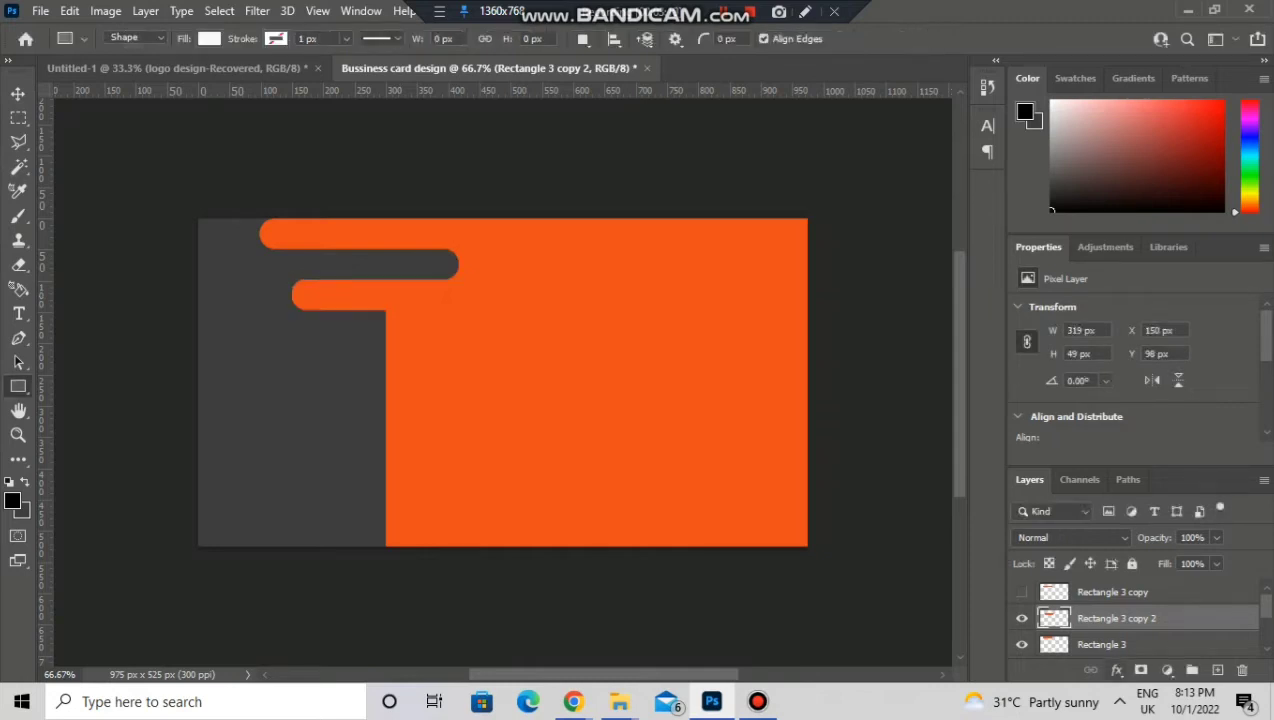
Duplicate the top orange bar again and place the copy below the second orange bar at about X 214 px, Y 147 px
key("ctrl+j")
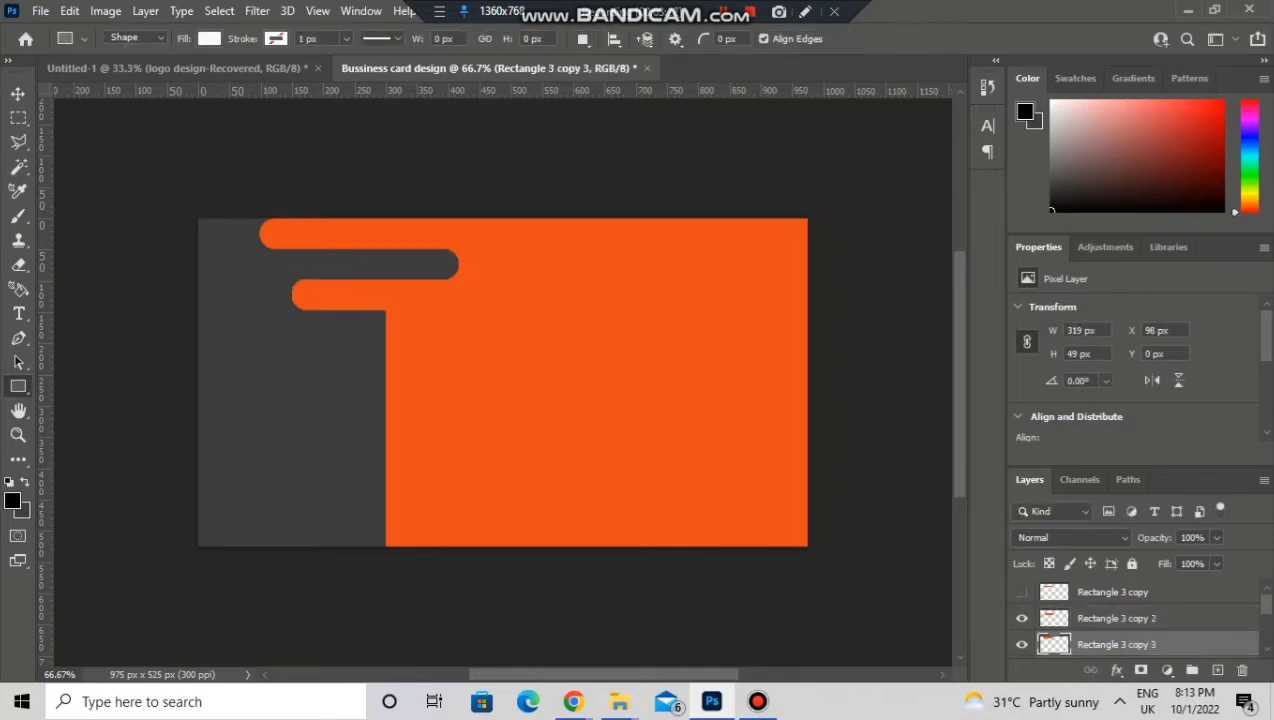
key("ctrl+t")
left_click_drag(353, 227, 428, 318)
key("Return")
key("u")
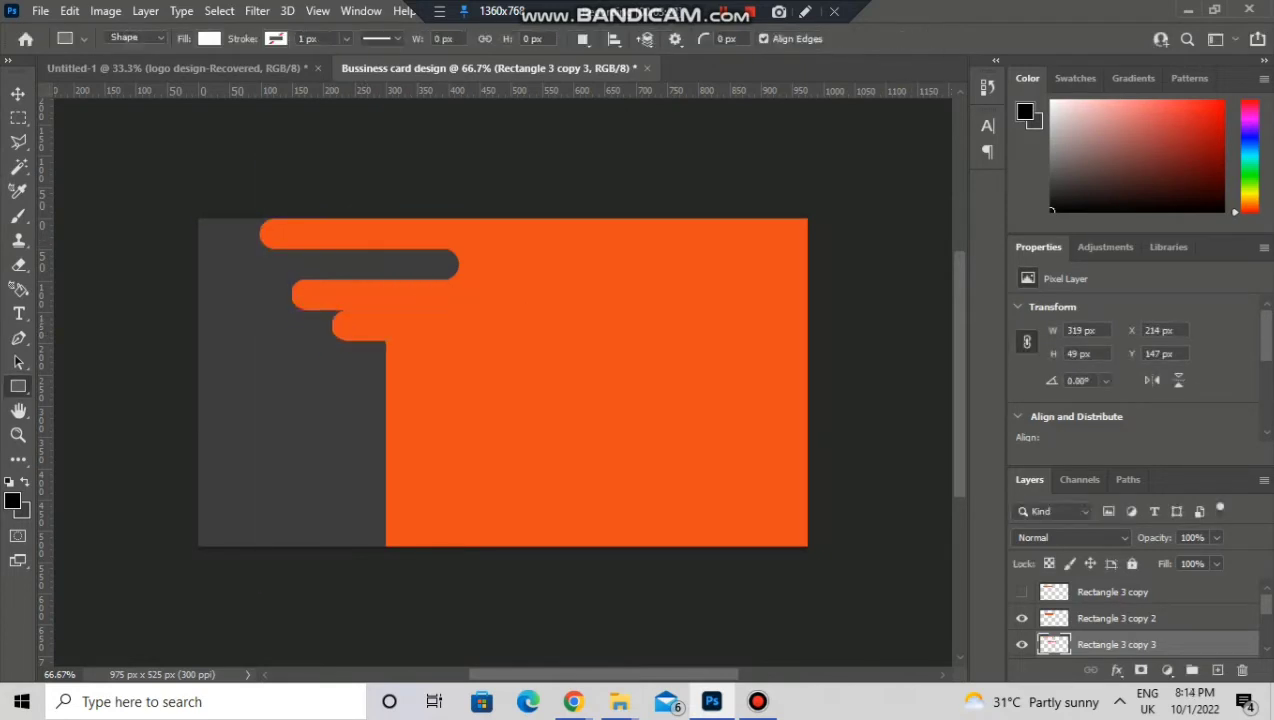
Fill the outline of Rectangle 3 copy 3 with the dark grey on the Rectangle 1 layer, deselect, and hide that copy
scroll(1120, 620, "down", 3)
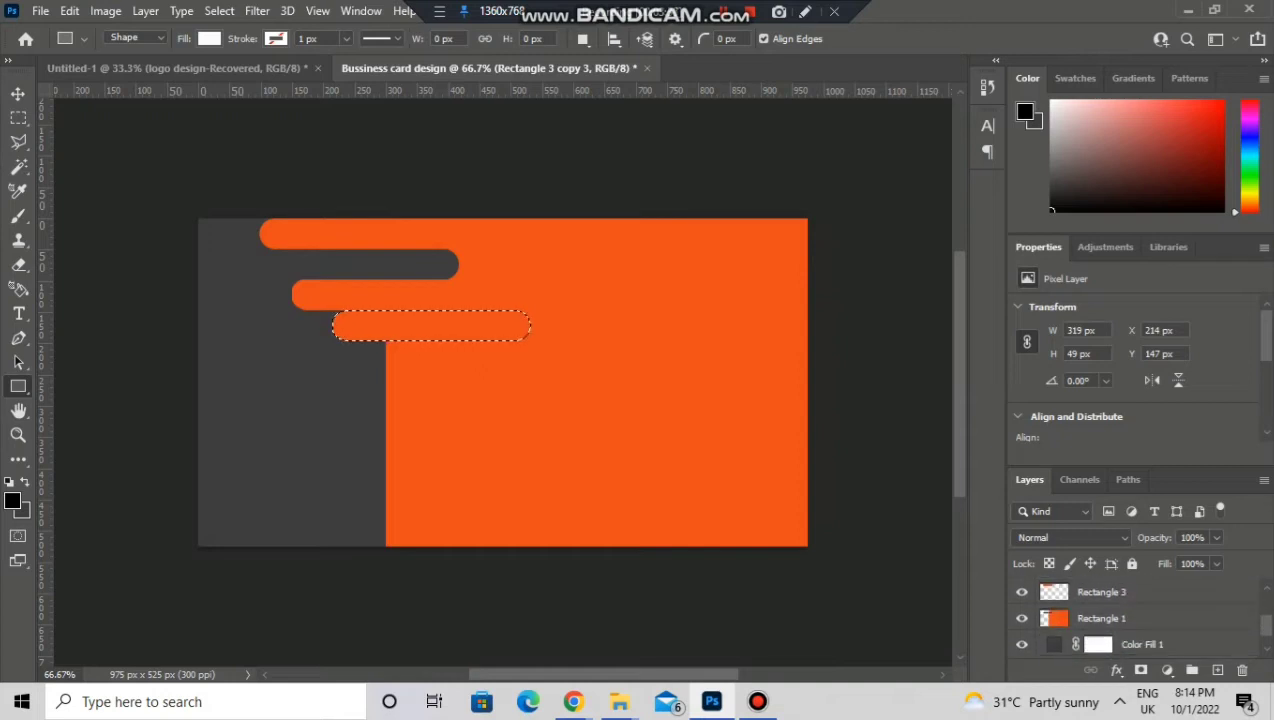
left_click(1110, 619)
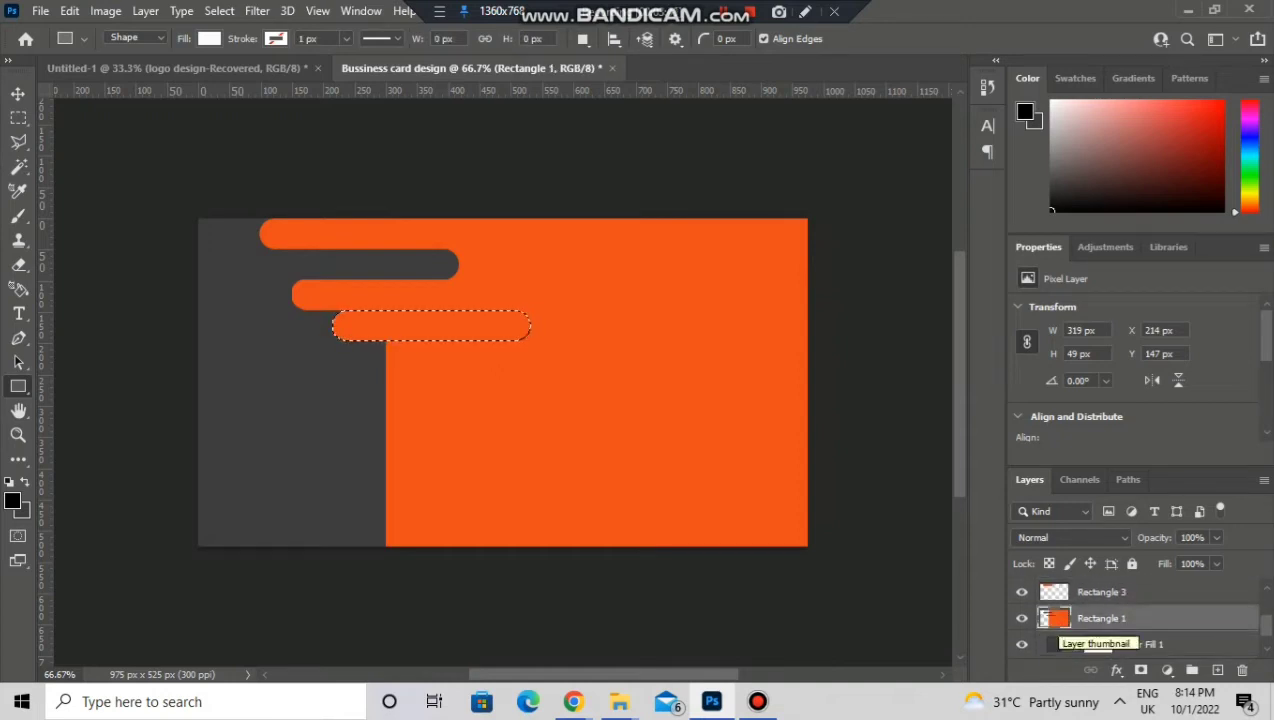
scroll(1140, 615, "up", 2)
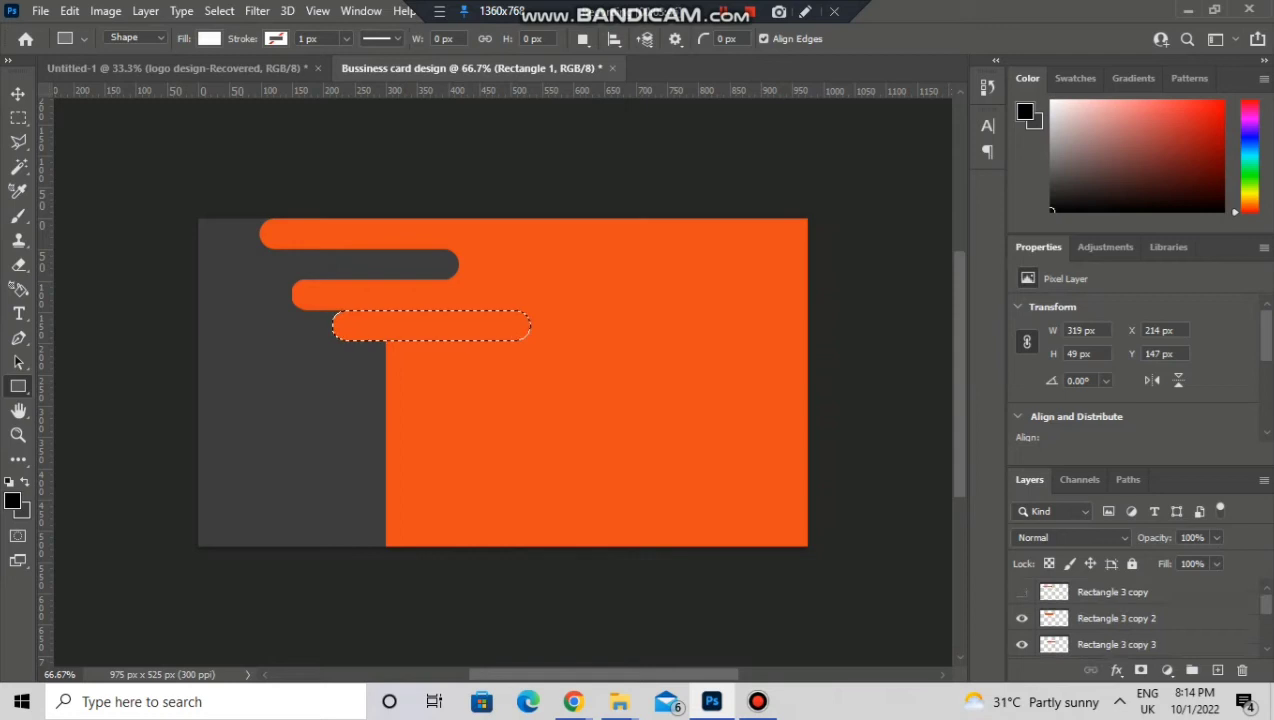
scroll(1140, 615, "down", 1)
scroll(1120, 615, "down", 1)
left_click(1021, 598)
key("ctrl+d")
Duplicate the top orange bar and place the copy directly below the second grey bar at about X 193 px, Y 198 px
left_click(1110, 625)
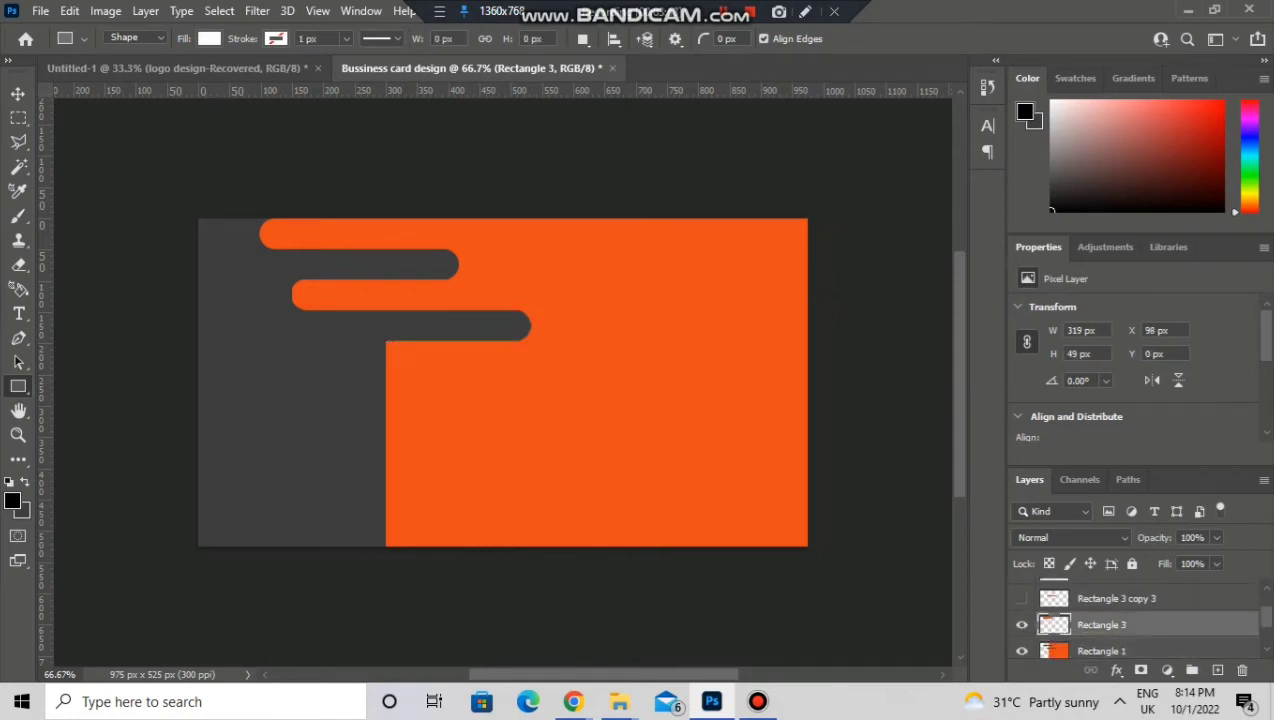
key("ctrl+j")
key("ctrl+t")
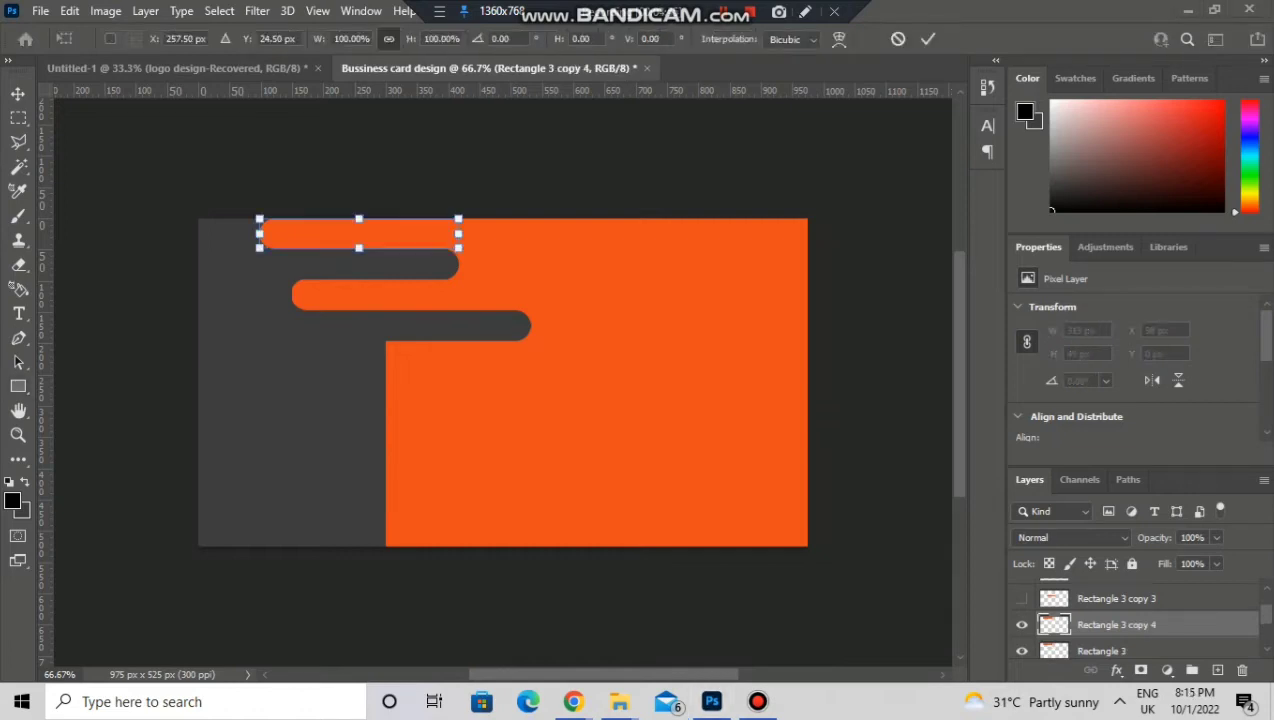
left_click_drag(360, 233, 420, 357)
key("Return")
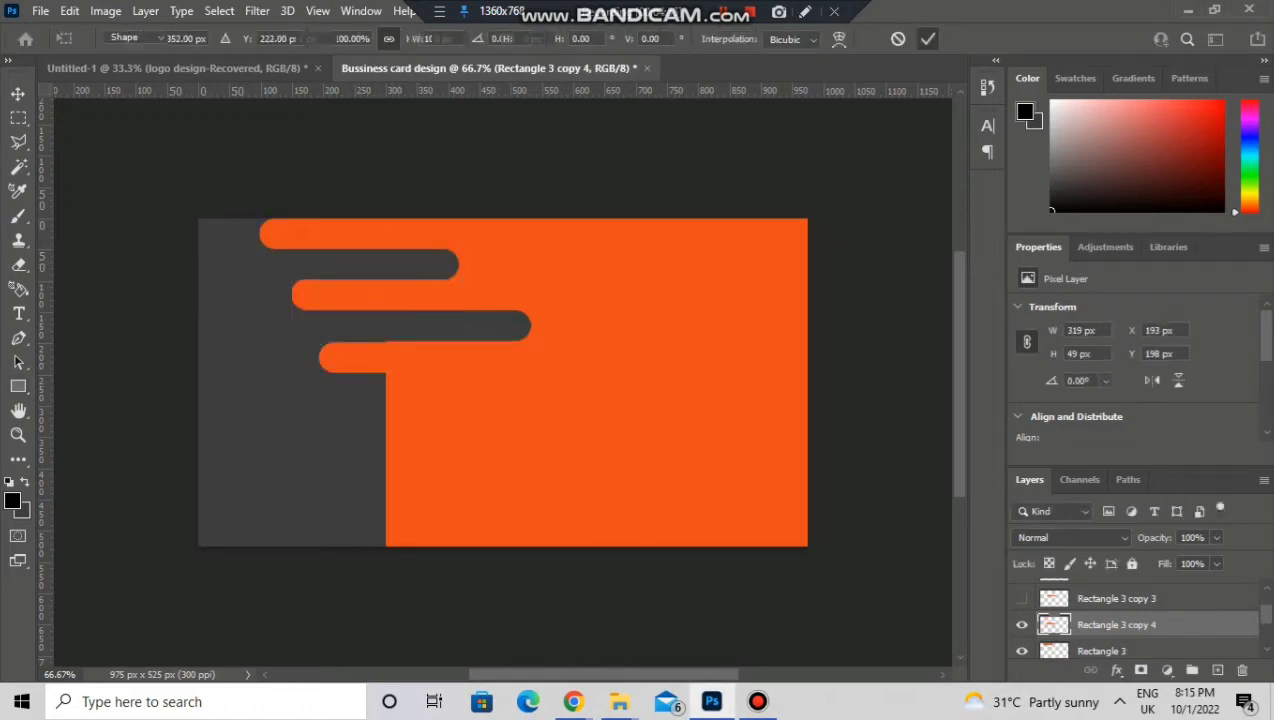
key("u")
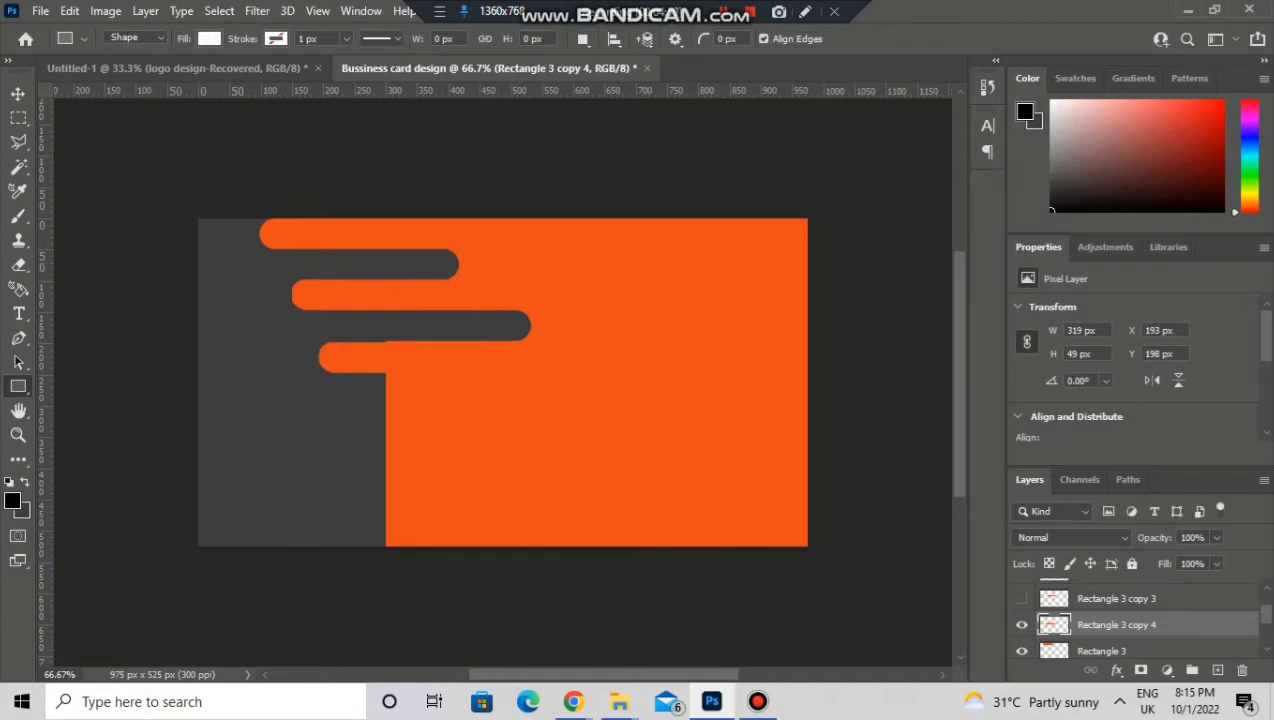
Duplicate the top orange bar again and place the copy below the third orange bar at about X 150 px, Y 247 px
left_click(1102, 651)
left_click(1116, 619)
left_click(1116, 645)
key("ctrl+t")
left_click_drag(400, 228, 432, 380)
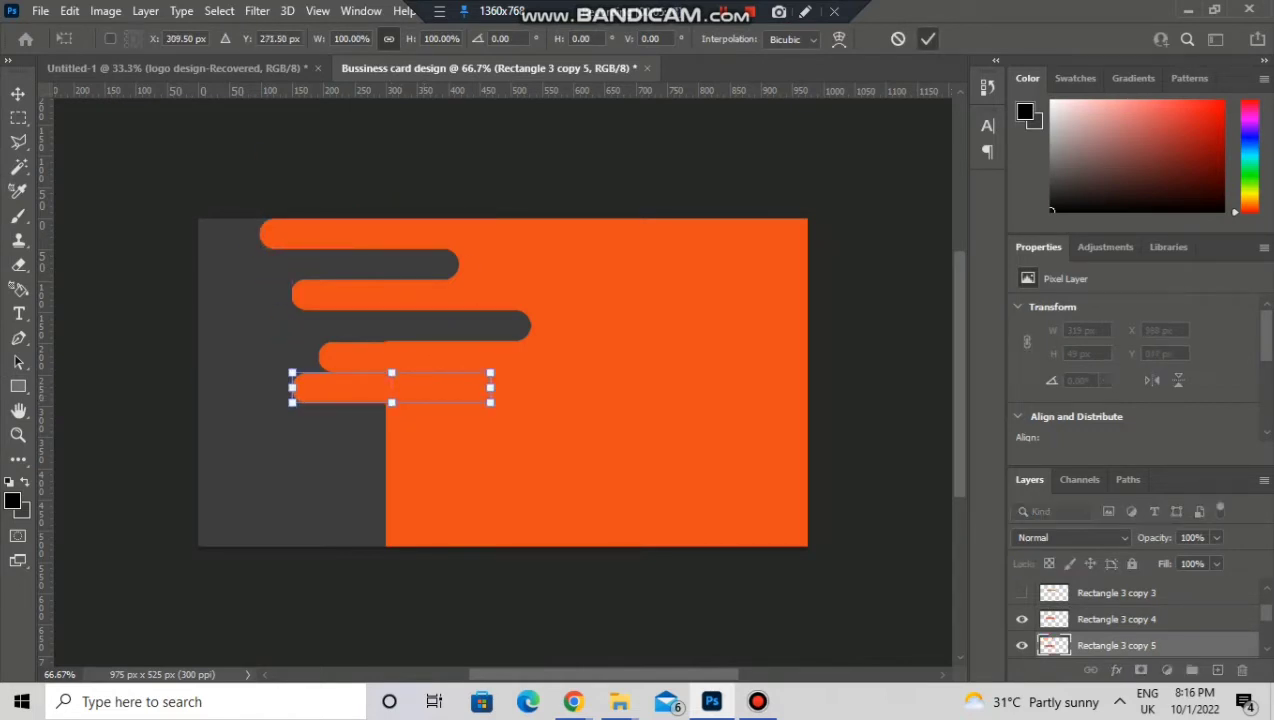
key("Return")
key("u")
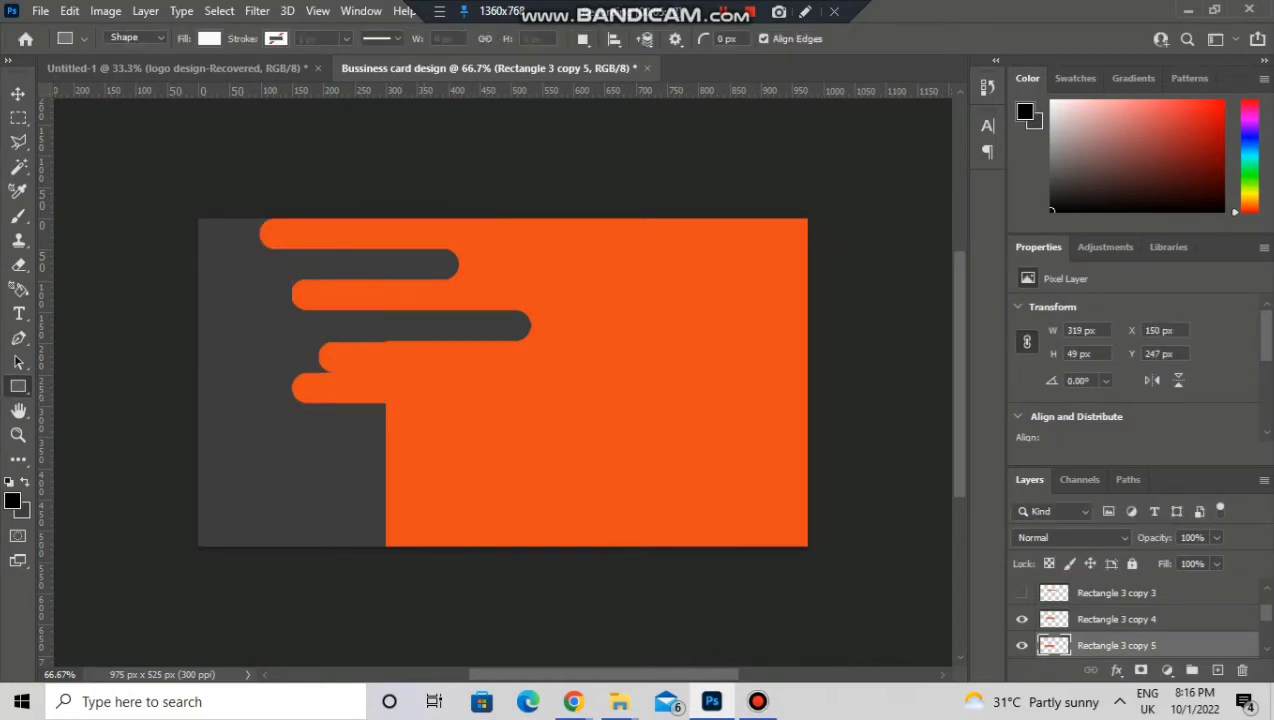
Fill the outline of Rectangle 3 copy 5 with the dark grey on the Rectangle 1 layer, hide that copy, and deselect
double_click(1054, 645, "ctrl")
key("Escape")
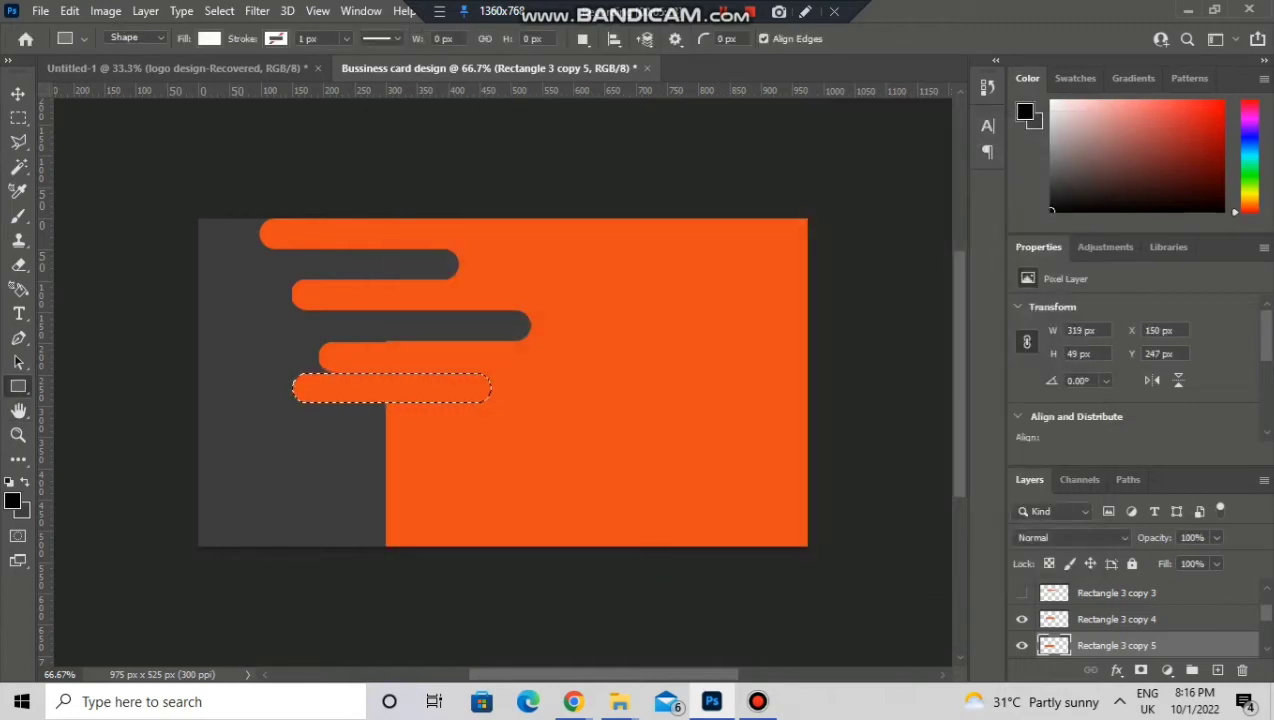
scroll(1101, 645, "down", 2)
left_click(1101, 645)
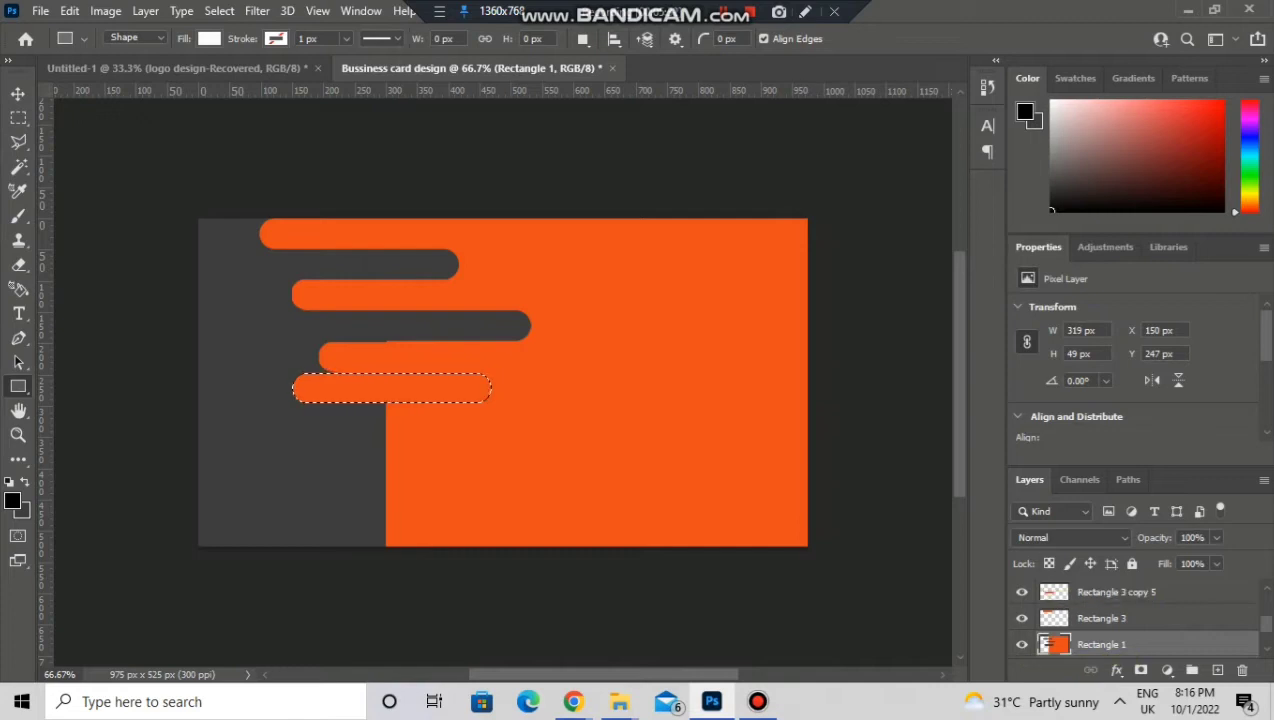
scroll(1050, 600, "up", 3)
scroll(1140, 618, "up", 1)
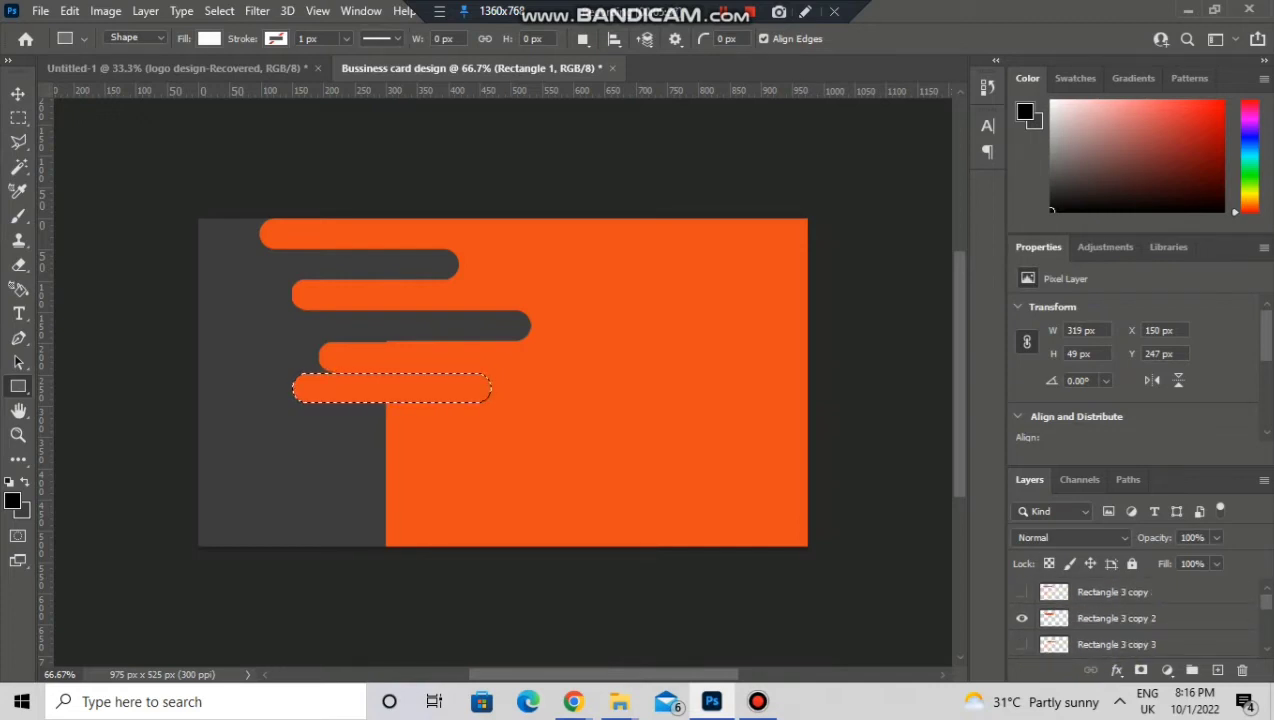
scroll(1050, 620, "down", 3)
left_click(1022, 624)
key("ctrl+d")
Duplicate the top orange bar and place the copy directly below the third grey bar at about X 233 px, Y 297 px
left_click(1102, 649)
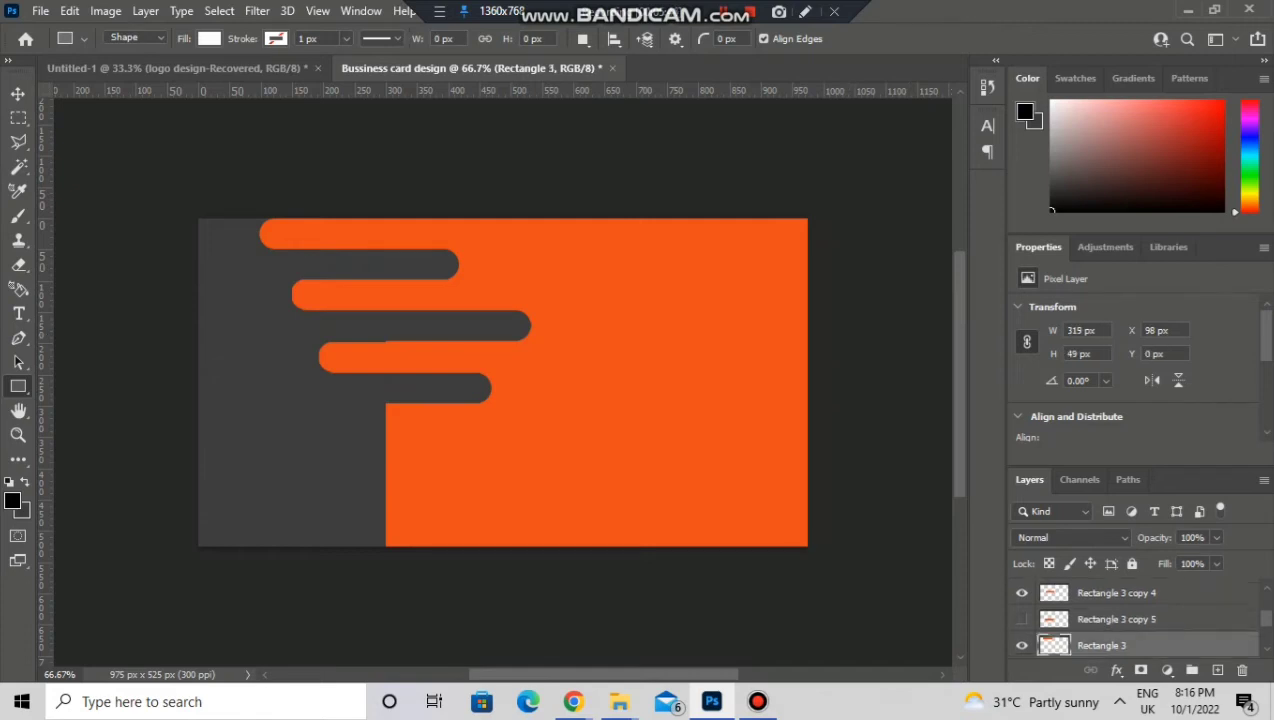
scroll(1102, 640, "down", 1)
key("ctrl+j")
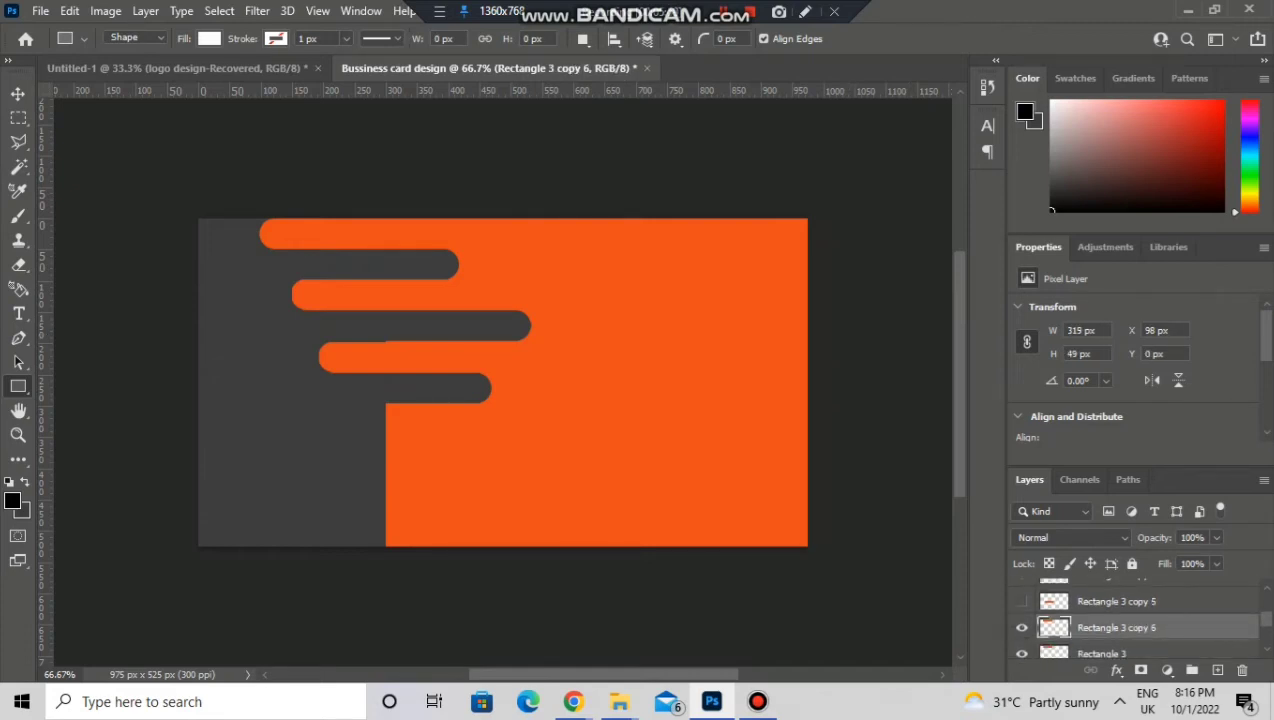
key("ctrl+t")
left_click_drag(415, 240, 494, 418)
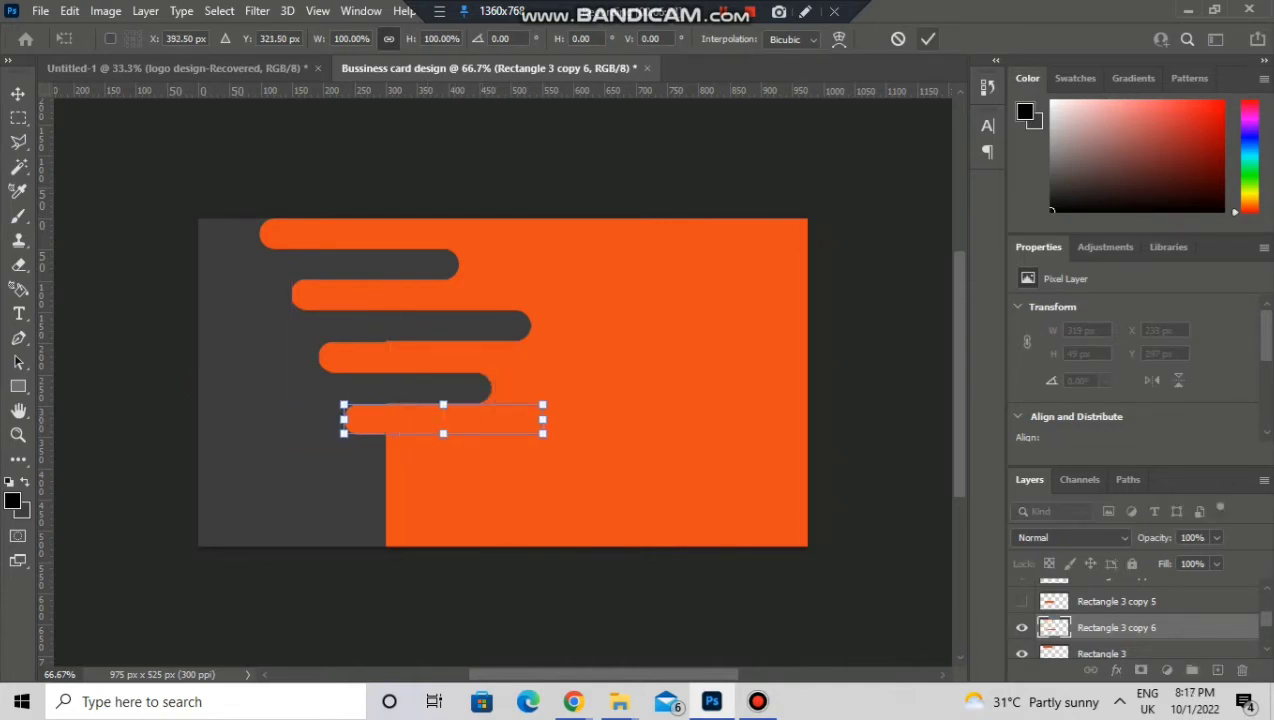
key("Return")
key("u")
Duplicate the top orange bar again and place the copy below the fourth orange bar at about X 98 px, Y 346 px
key("ctrl+j")
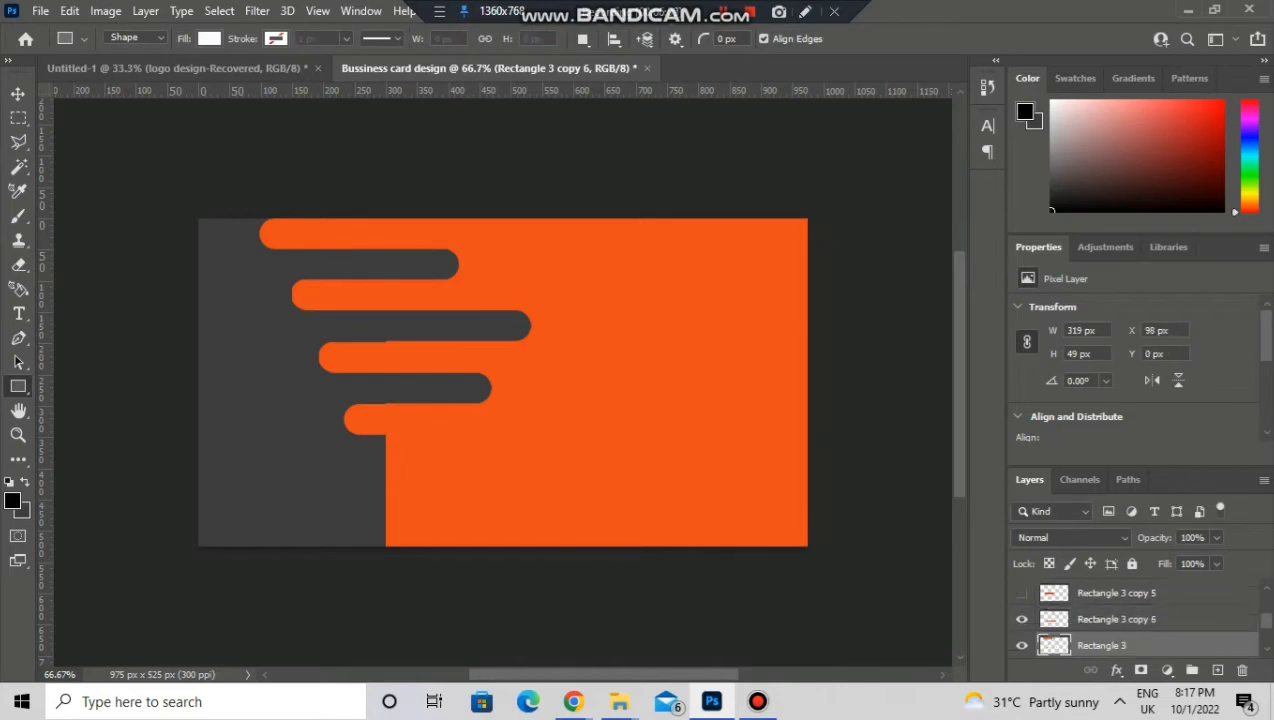
key("ctrl+t")
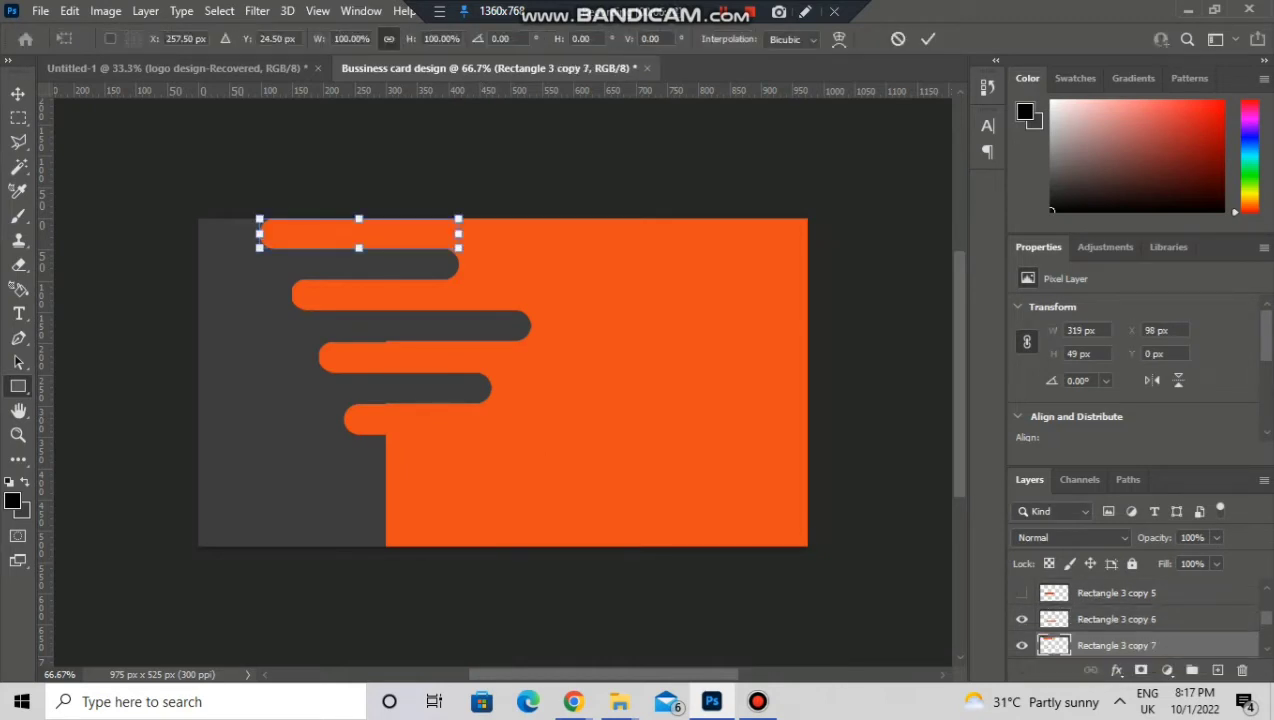
left_click_drag(420, 232, 420, 449)
key("Return")
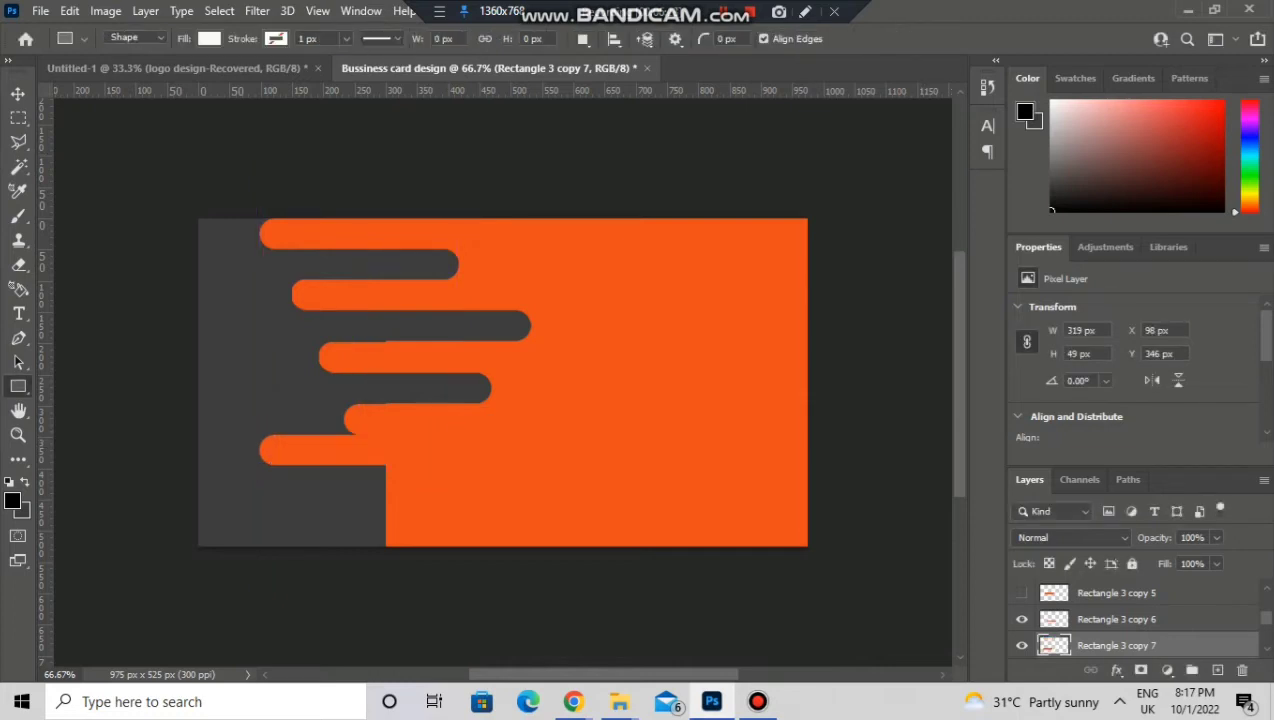
Fill the outline of Rectangle 3 copy 7 with the dark grey on the Rectangle 1 layer, deselect, and hide that copy
double_click(1054, 645, "ctrl")
scroll(1054, 645, "down", 3)
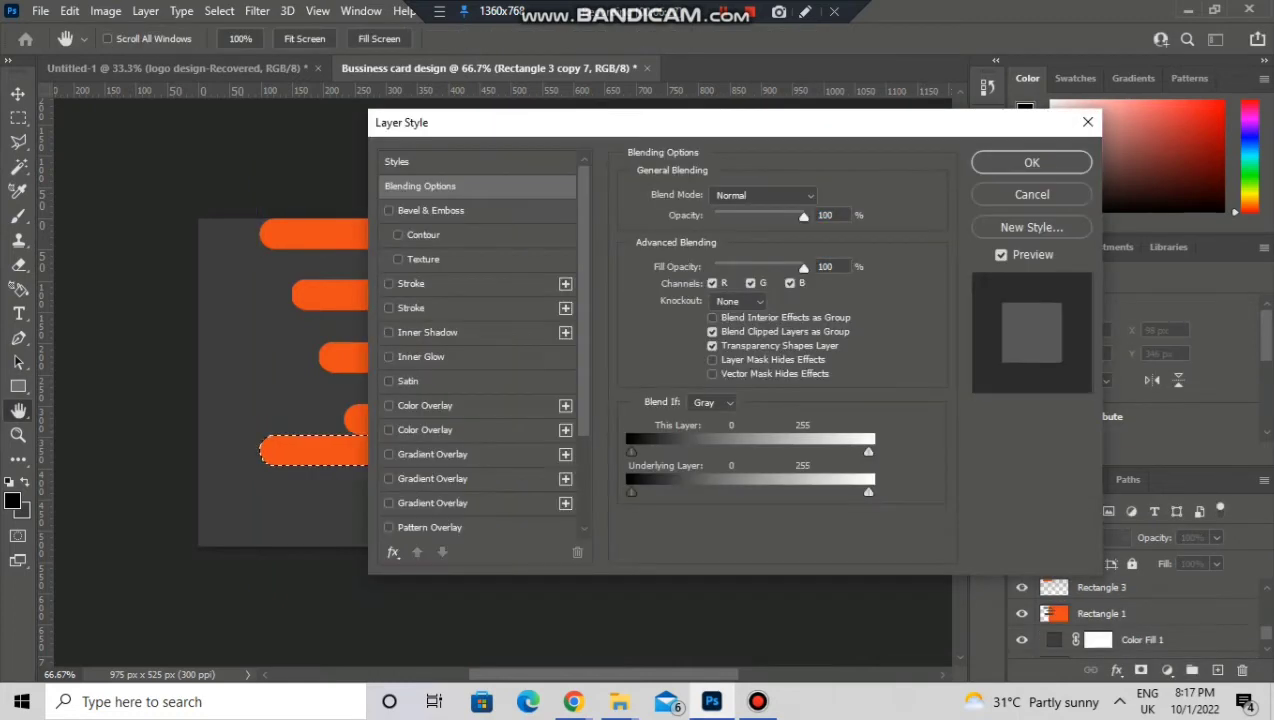
left_click(1086, 122)
left_click(1102, 614)
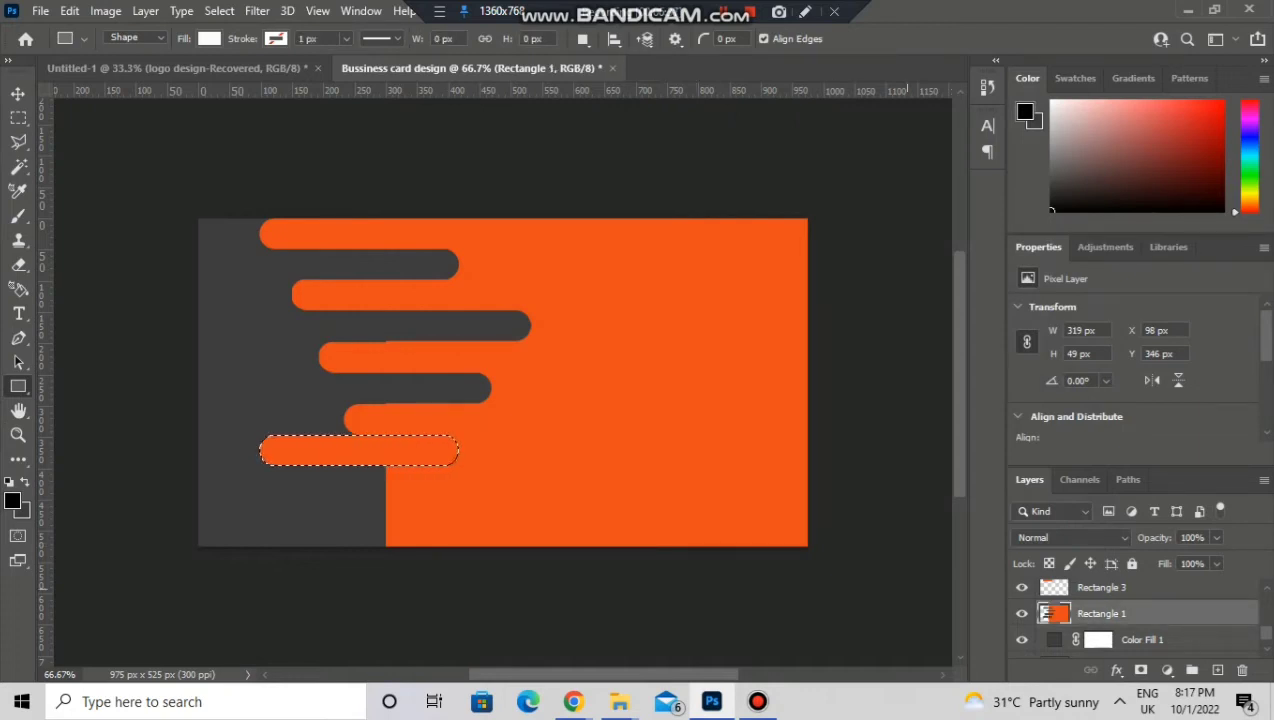
scroll(1140, 615, "up", 3)
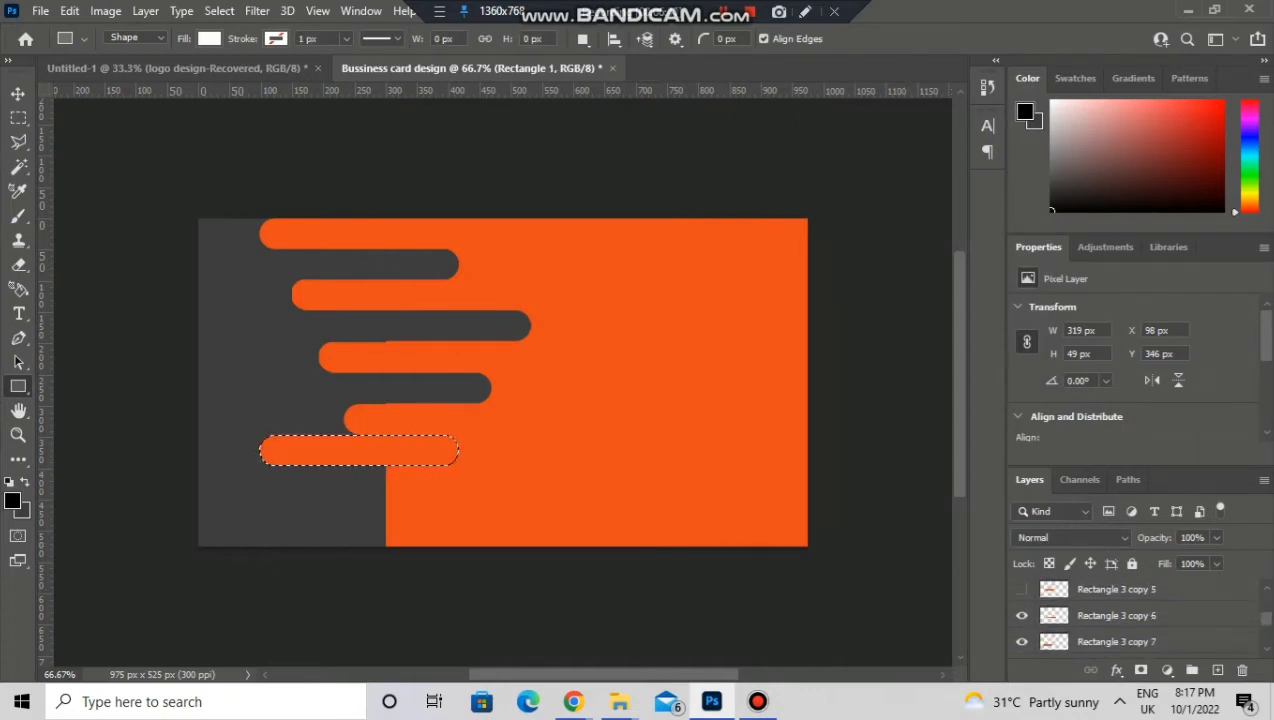
left_click(1021, 641)
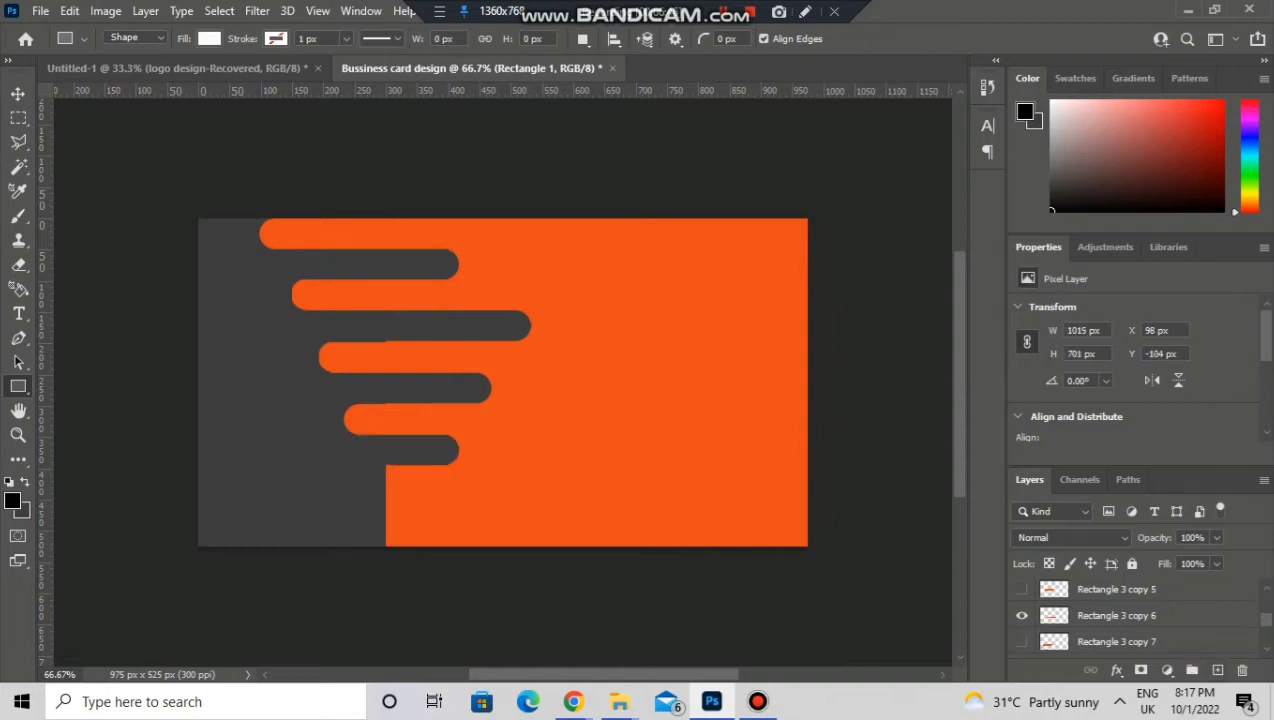
Duplicate Rectangle 3 and move the original below the fourth grey bar to about X 150 px, Y 395 px
scroll(1140, 615, "down", 3)
left_click(1102, 591)
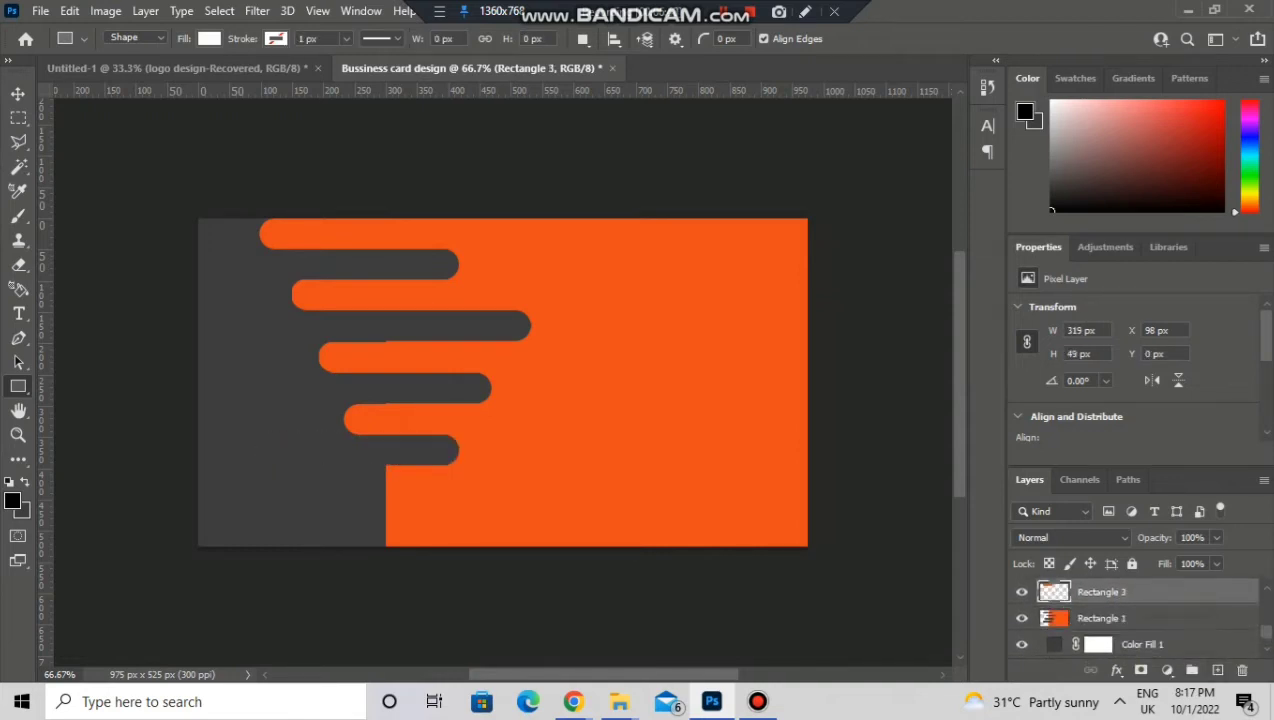
key("ctrl+j")
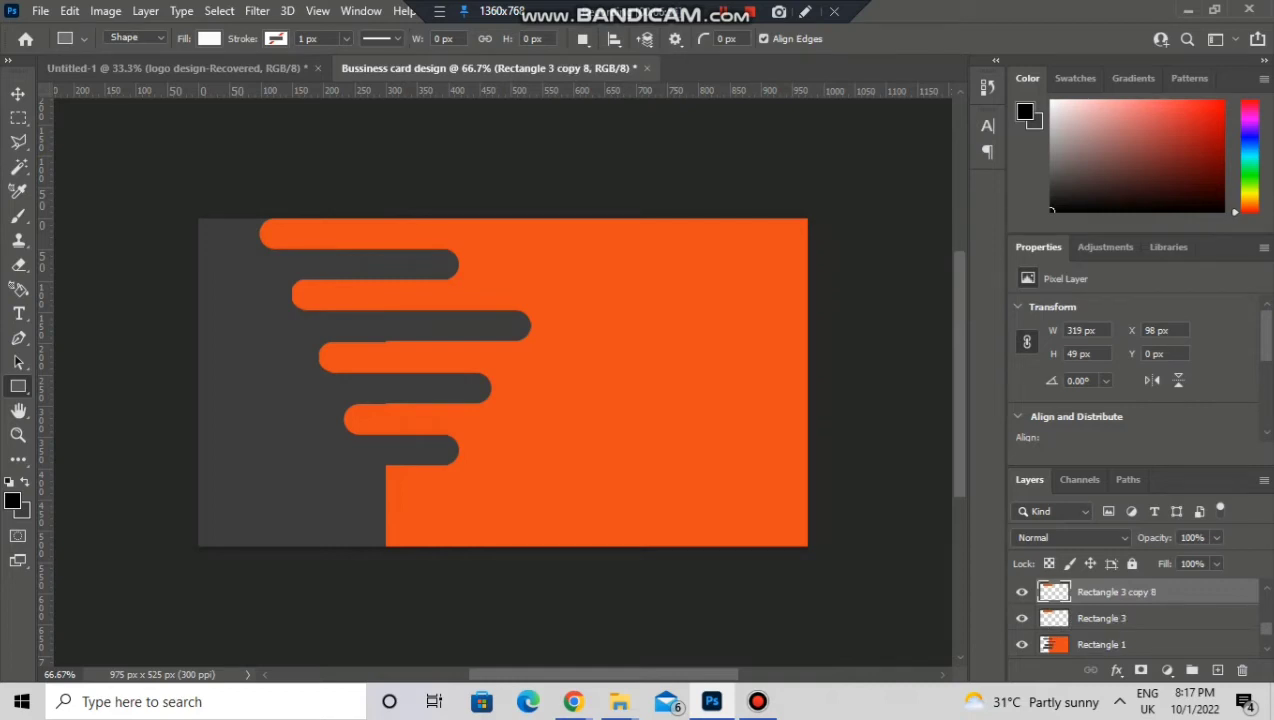
left_click(1101, 618)
key("ctrl+t")
left_click_drag(416, 240, 445, 441)
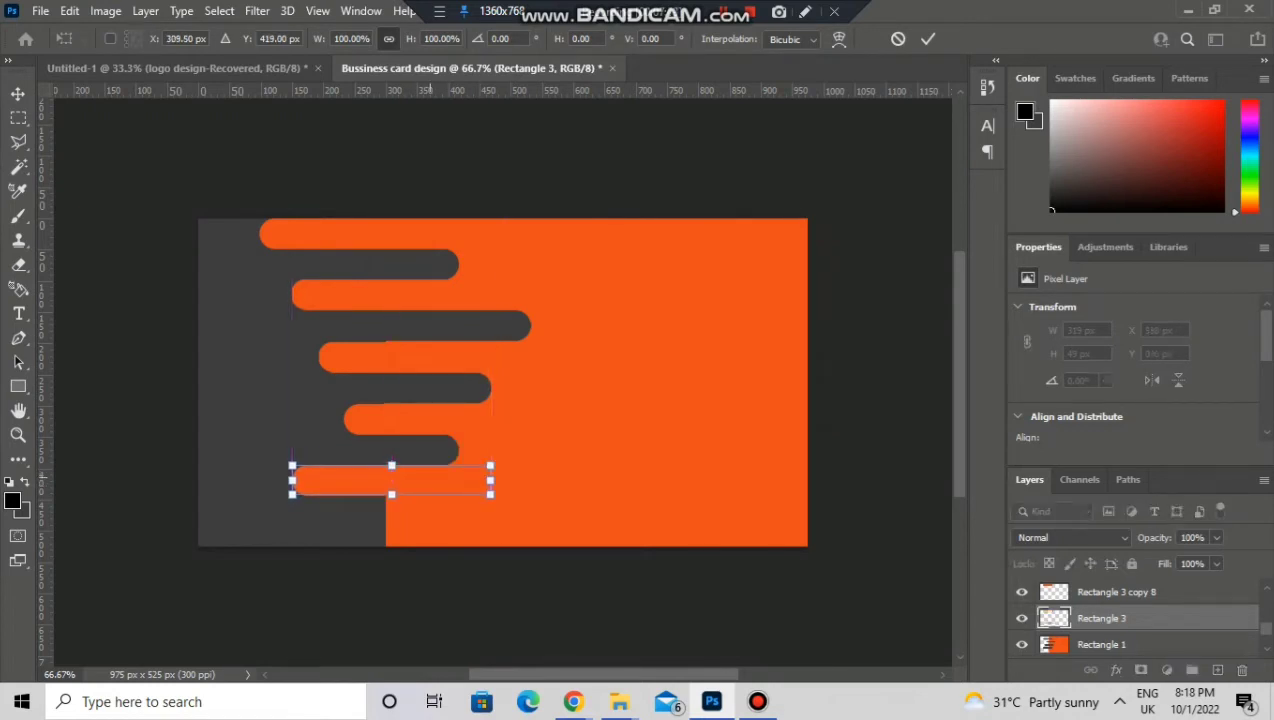
left_click(928, 39)
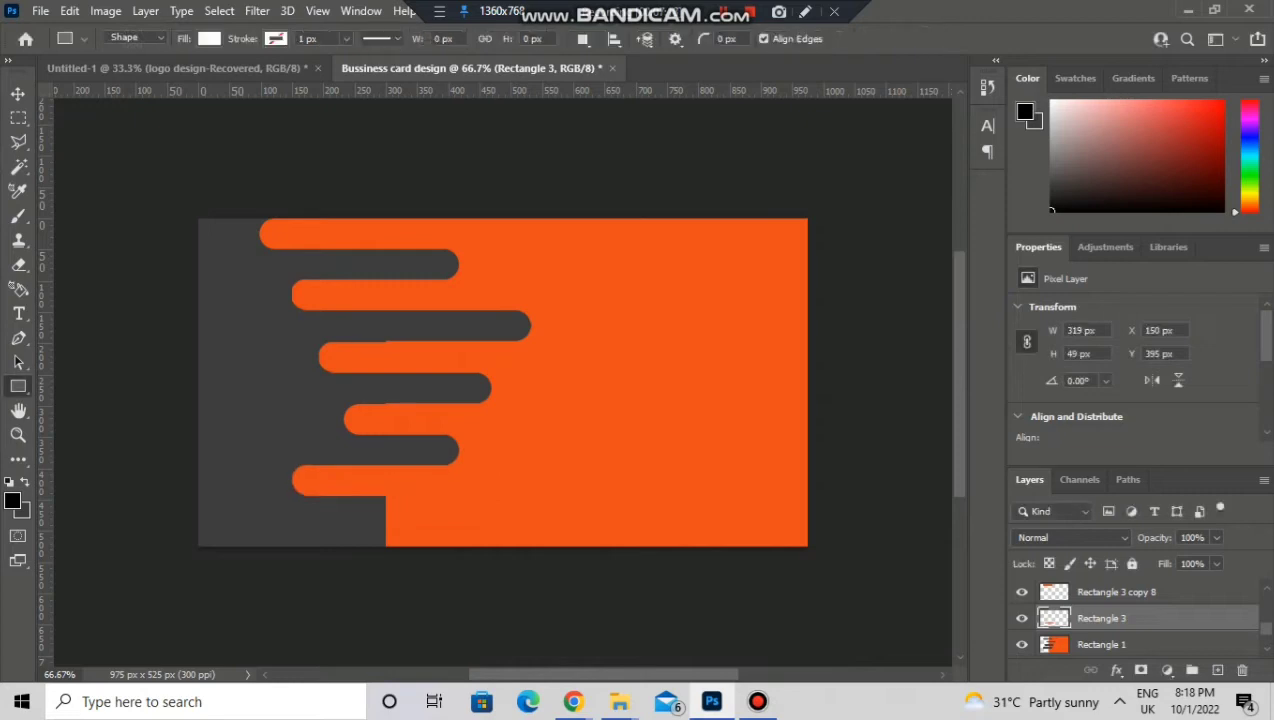
Duplicate the lowest orange bar, flatten the copy to about 31 px high, and place it directly below at about X 98 px, Y 444 px
left_click(1102, 645)
left_click(1116, 592)
left_click(1102, 618)
key("ctrl+j")
key("ctrl+t")
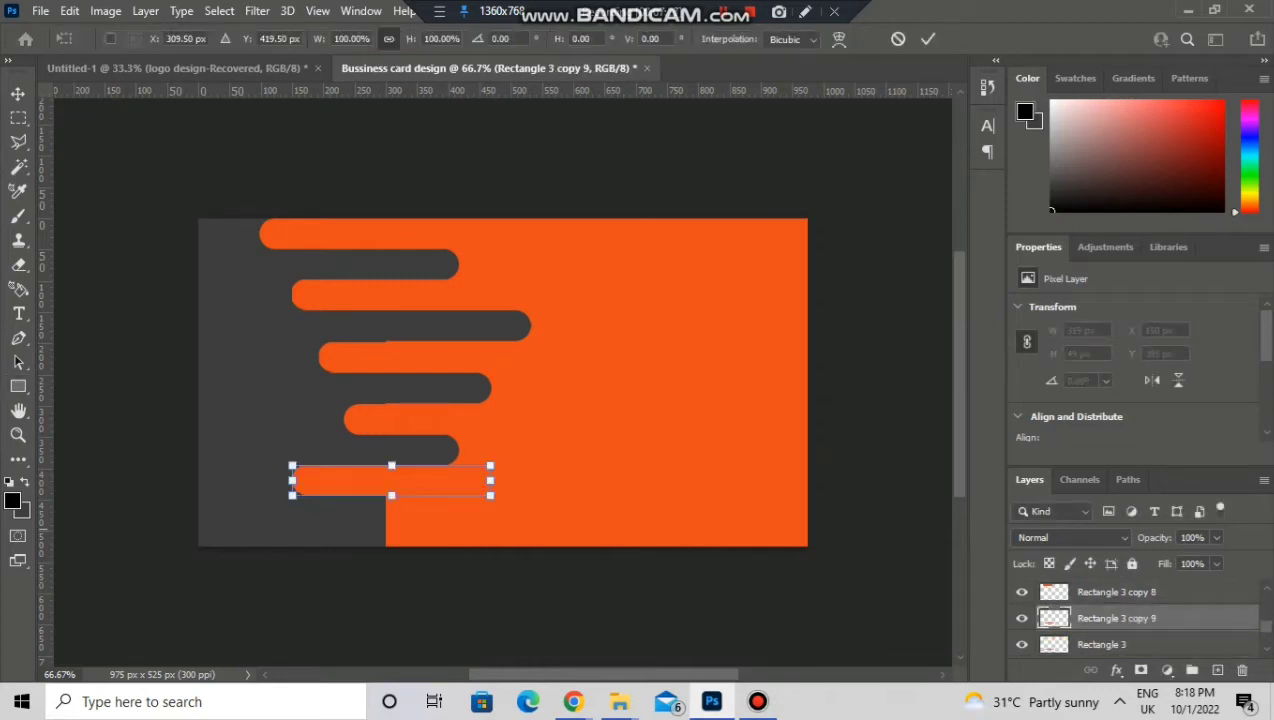
left_click_drag(440, 474, 358, 516)
left_click(928, 39)
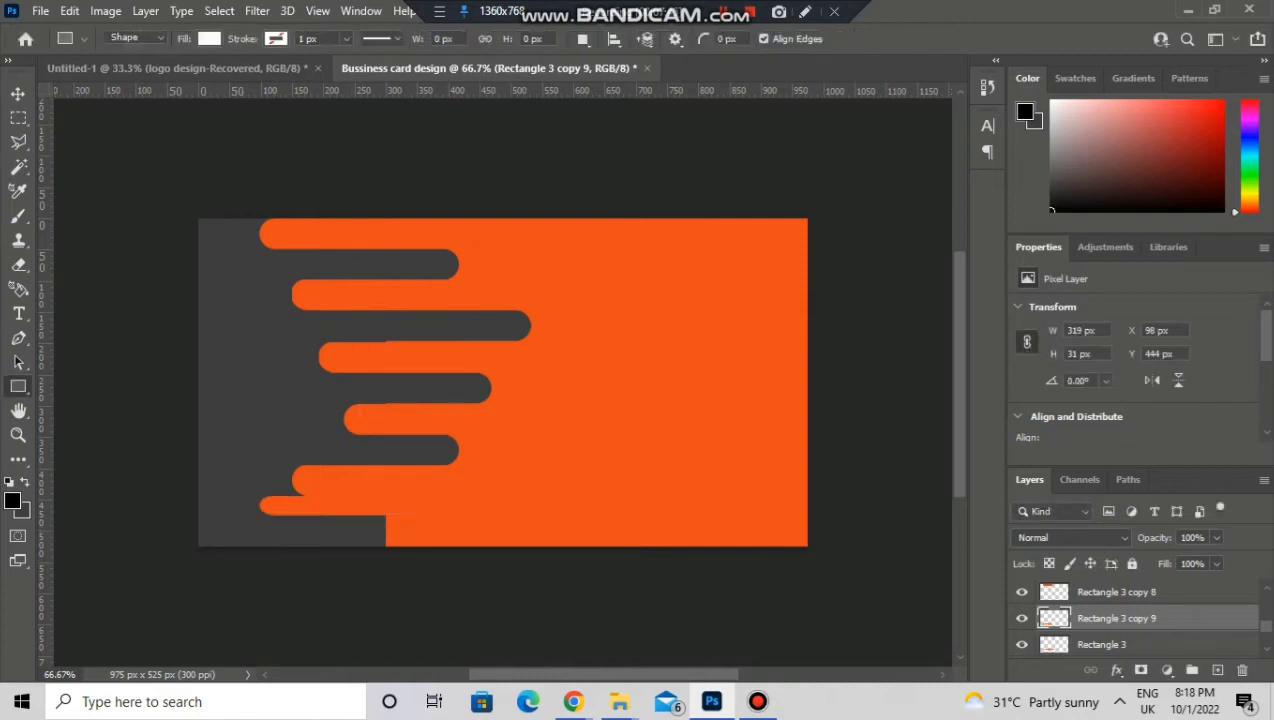
Fill the outline of Rectangle 3 copy 9 with the dark grey on the Rectangle 1 layer and hide that copy
left_click(1054, 618, "ctrl")
scroll(1110, 618, "down", 2)
left_click(1110, 595)
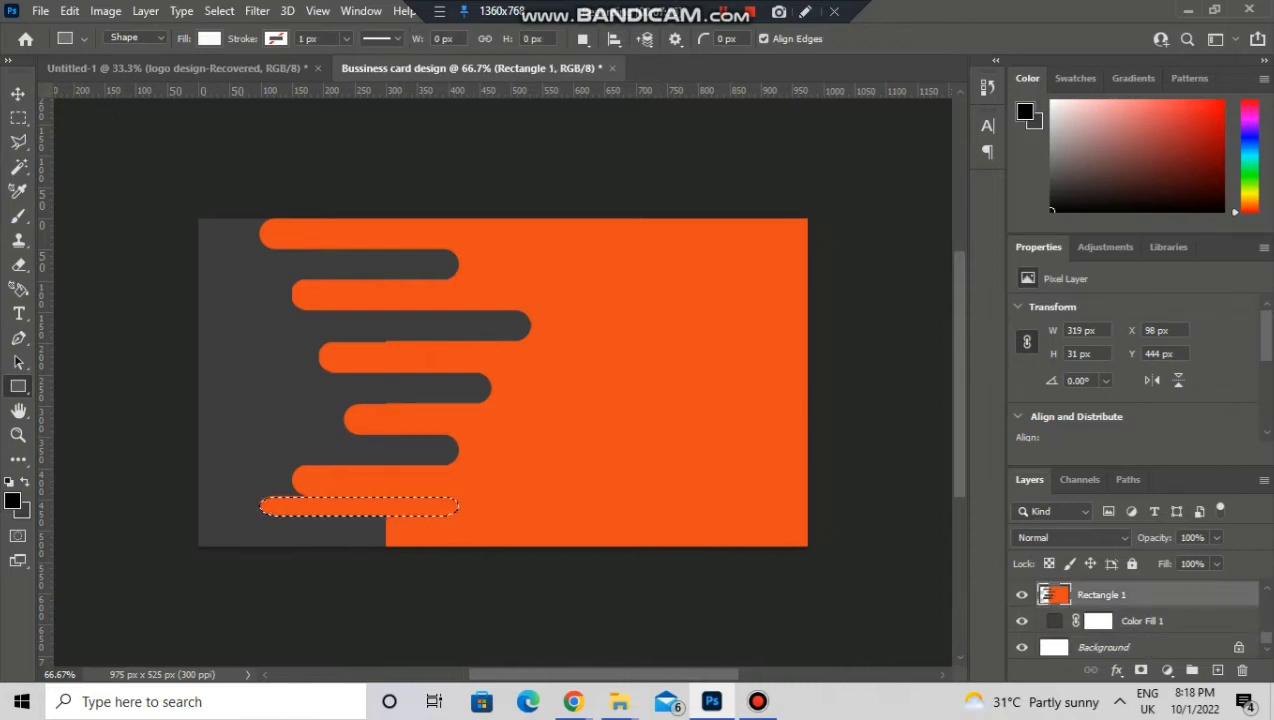
scroll(1075, 605, "up", 2)
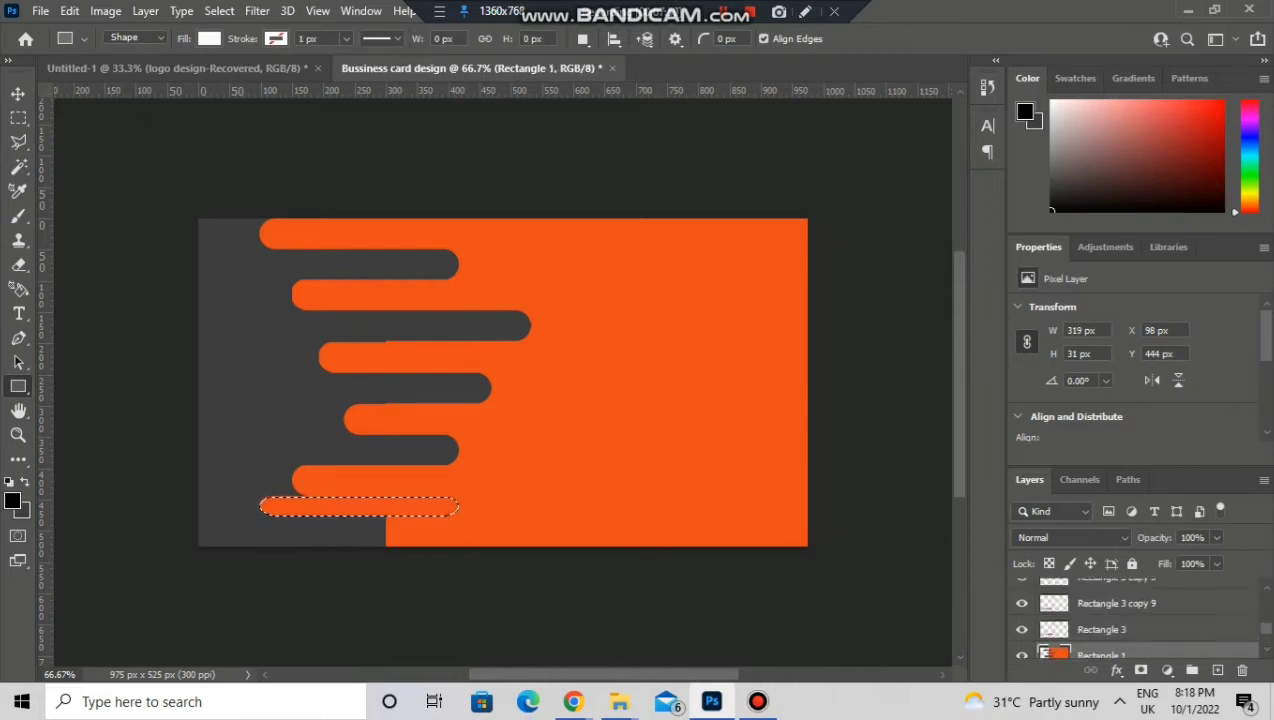
left_click(1116, 603)
left_click(1021, 603)
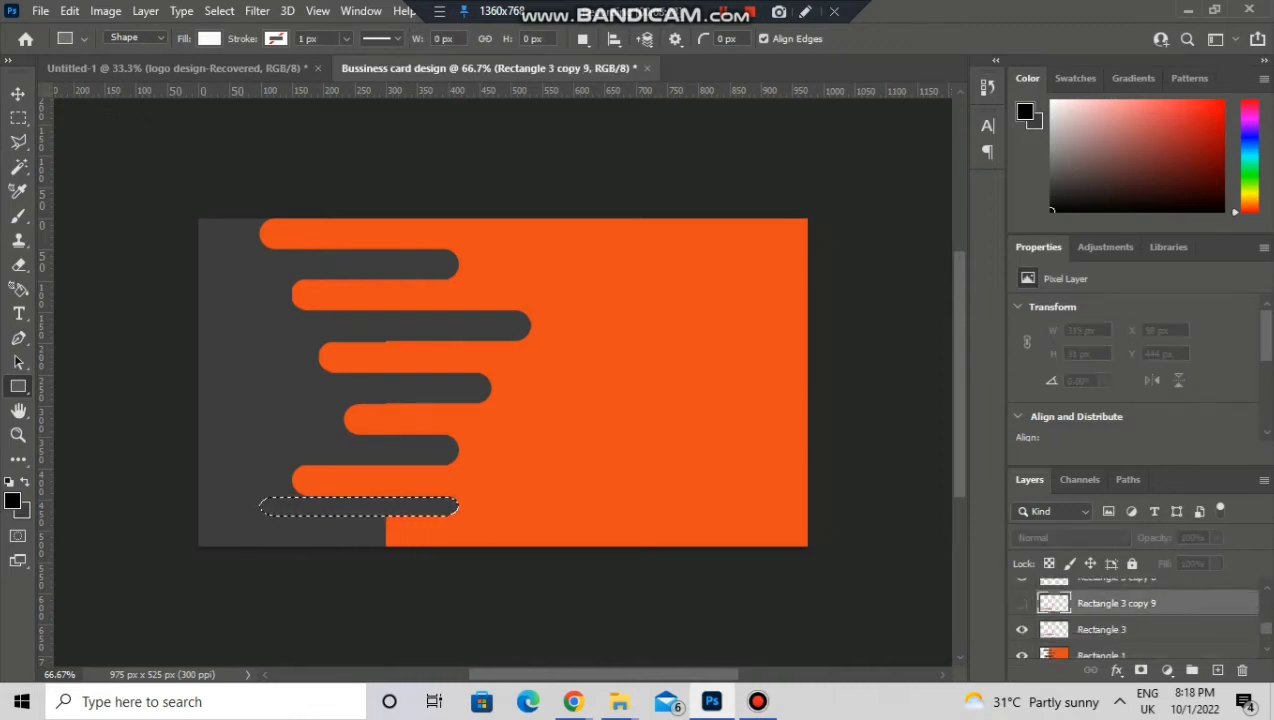
Clear the selection and shift the Rectangle 3 bar slightly left to about X 137 px, keeping it at Y 395 px
left_click(1100, 629)
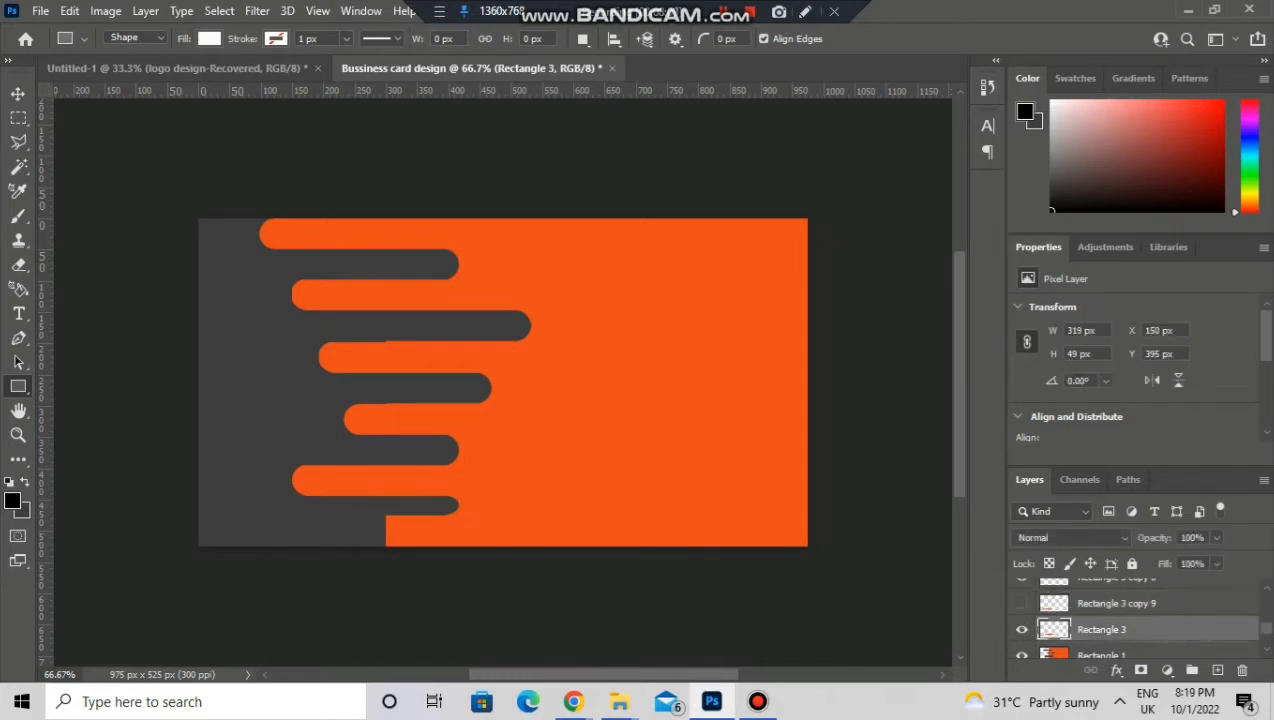
key("ctrl+t")
mouse_move(431, 468)
left_mouse_down()
mouse_move(430, 505)
mouse_move(422, 466)
left_mouse_up()
left_click_drag(407, 481, 408, 480)
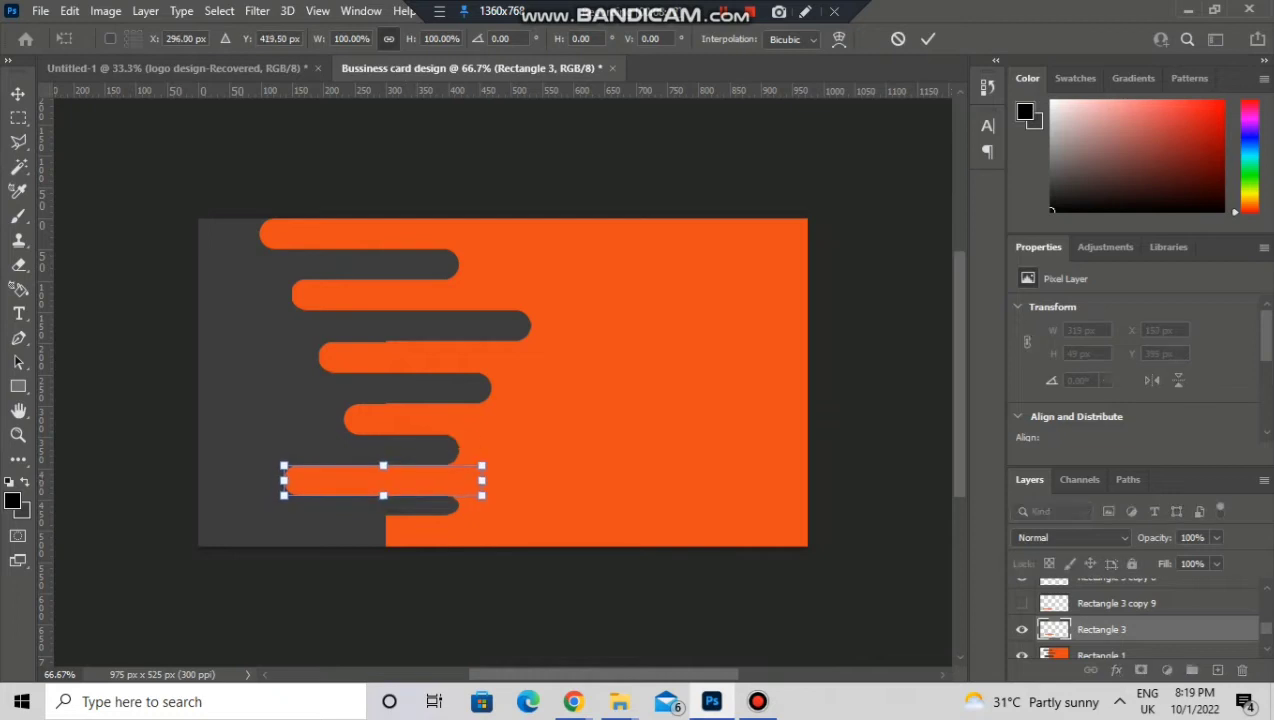
left_click(928, 39)
Duplicate the Rectangle 3 bar and place the copy along the card's bottom edge at about X 98 px, Y 476 px
key("ctrl+j")
key("ctrl+t")
left_click_drag(418, 475, 395, 530)
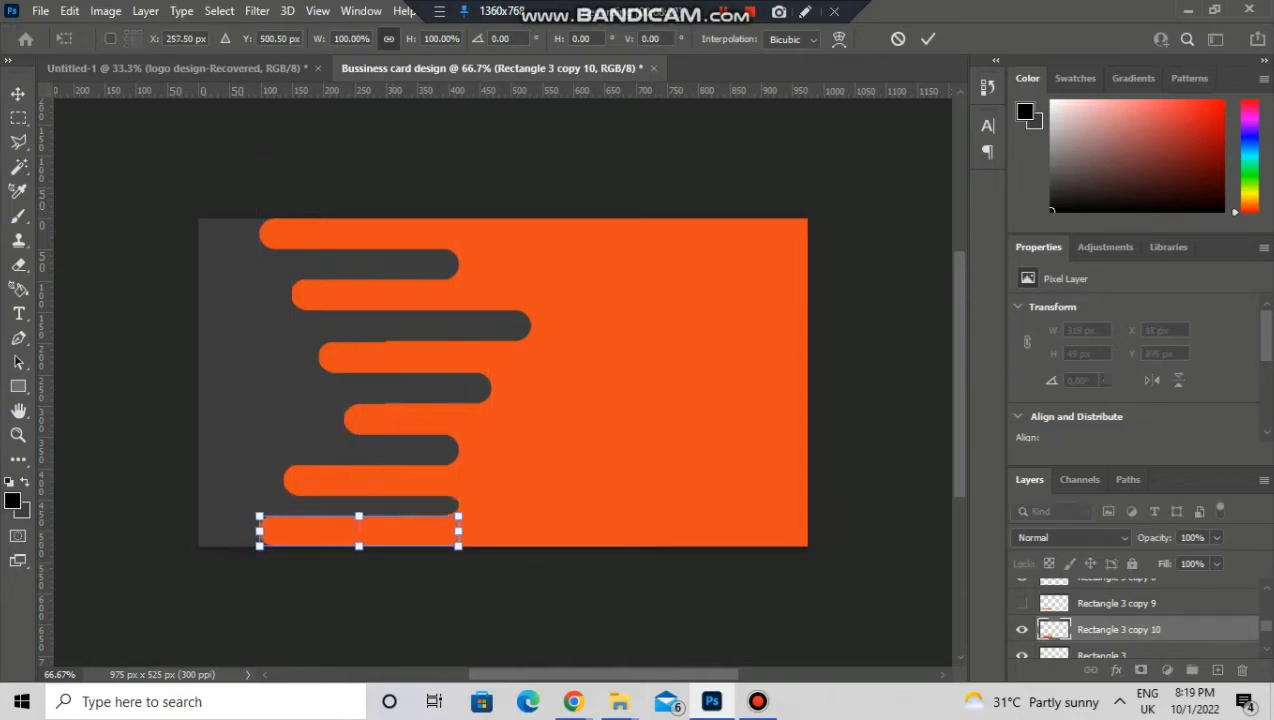
left_click(928, 38)
key("u")
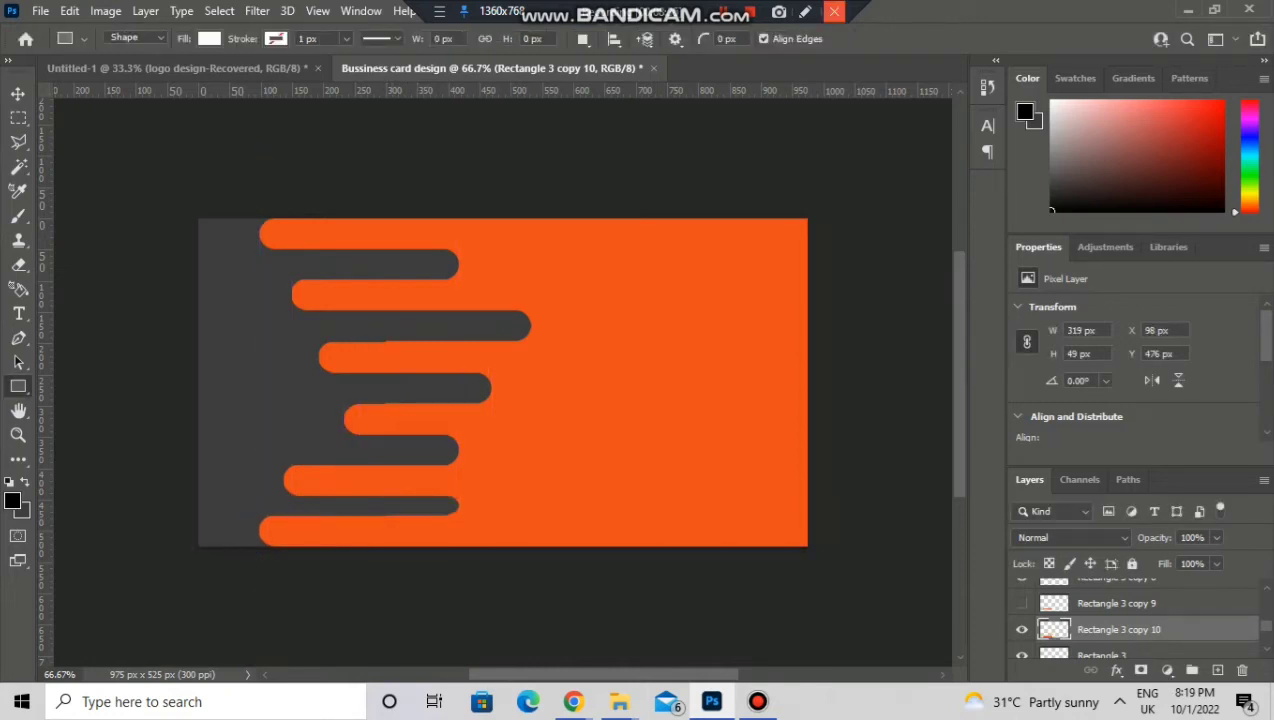
Add horizontal guides along the second orange bar's edges and draw an ellipse about 52 × 49 px between them at X 64 px, Y 97 px
right_click(18, 386)
left_click(85, 393)
left_click_drag(366, 91, 373, 279)
left_click_drag(420, 91, 396, 310)
left_click_drag(270, 279, 238, 309)
Fill the new ellipse with the recently used orange and rasterize its layer
left_click(209, 38)
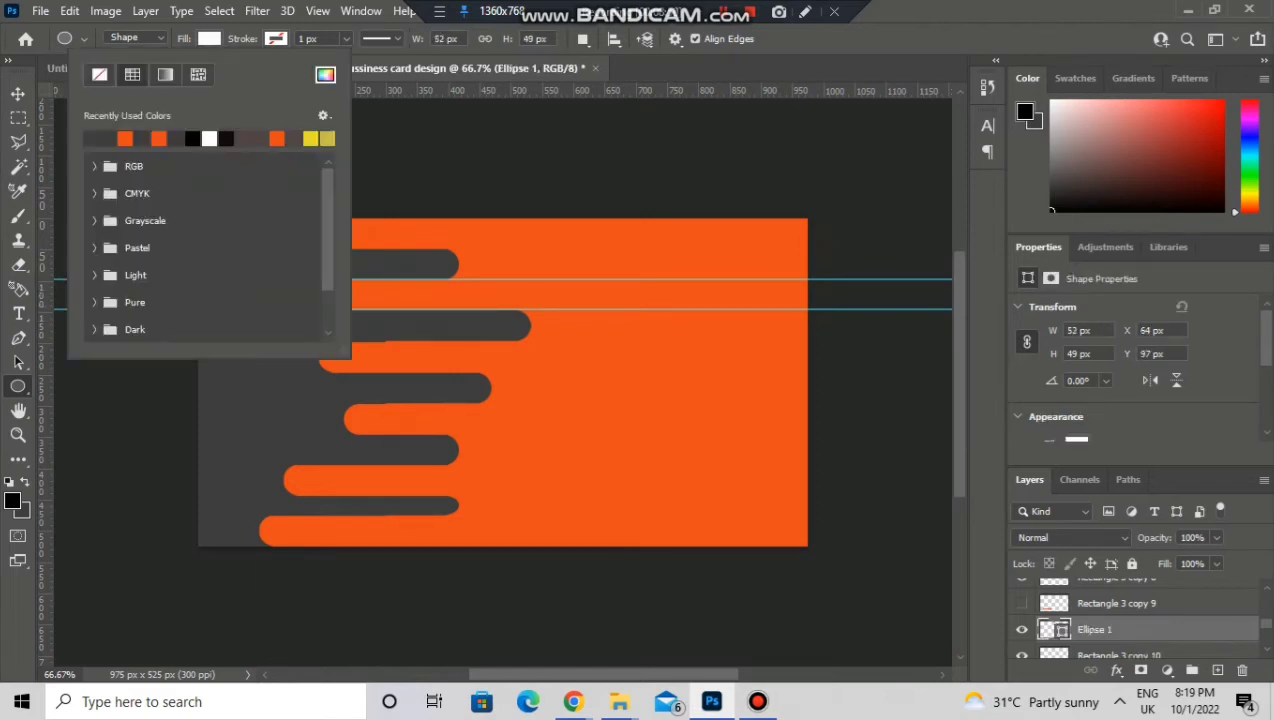
left_click(125, 139)
left_click(209, 38)
right_click(1100, 629)
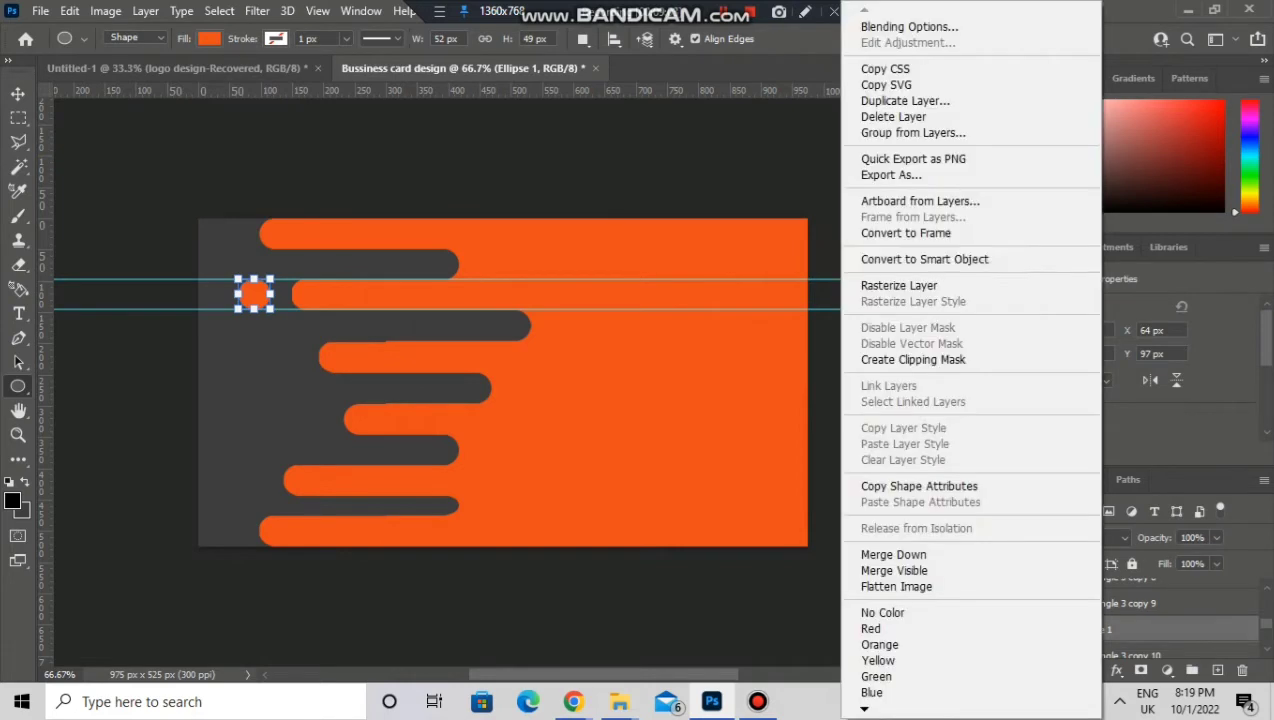
left_click(900, 285)
Add horizontal guides along the edges of the second-lowest orange bar and draw an ellipse about 47 × 51 px between them at X 10 px, Y 396 px
left_click_drag(450, 91, 459, 465)
left_click_drag(460, 91, 466, 497)
left_click_drag(202, 465, 237, 500)
Fill the Ellipse 2 shape with the recently used orange and rasterize its layer
left_click(209, 38)
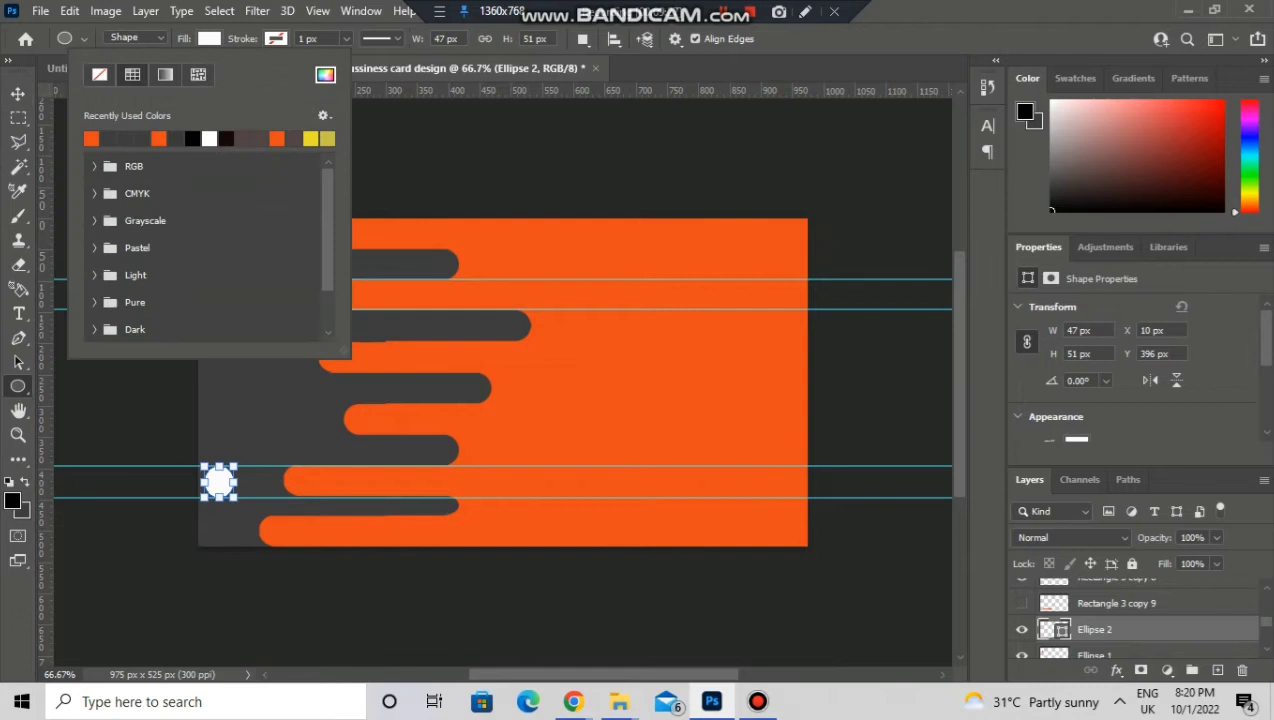
left_click(91, 138)
left_click(440, 175)
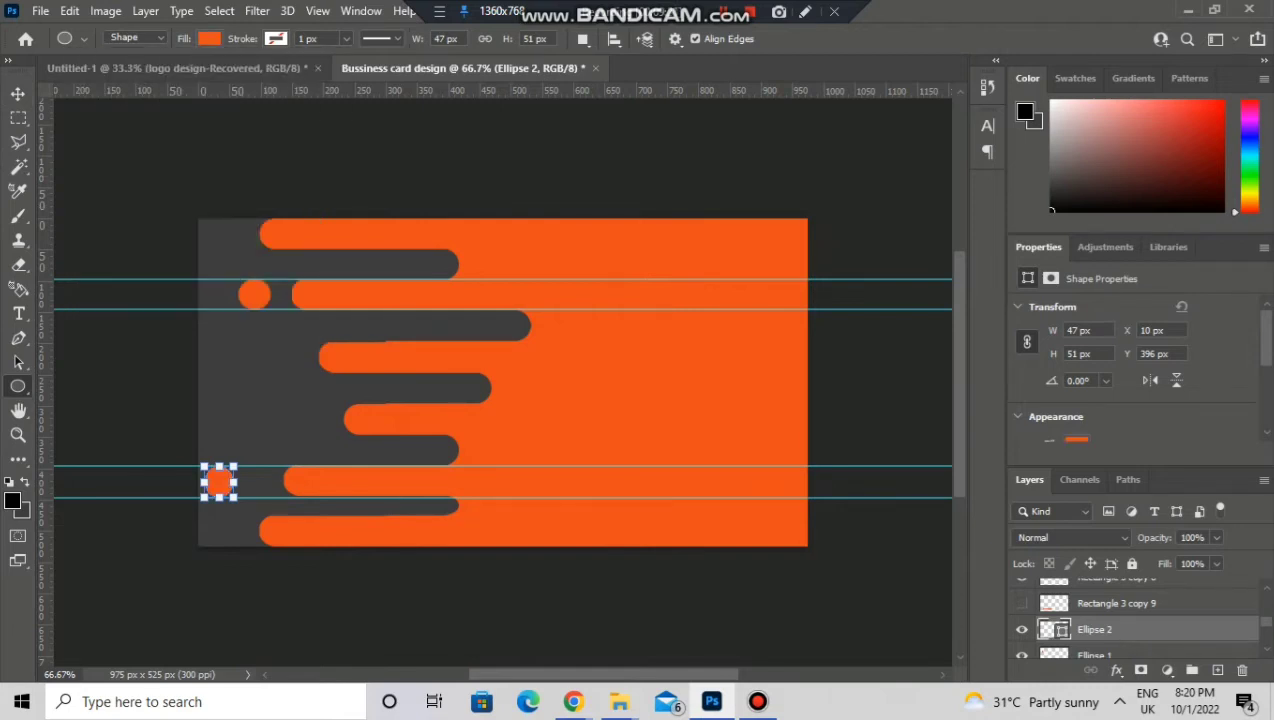
right_click(1099, 630)
left_click(905, 286)
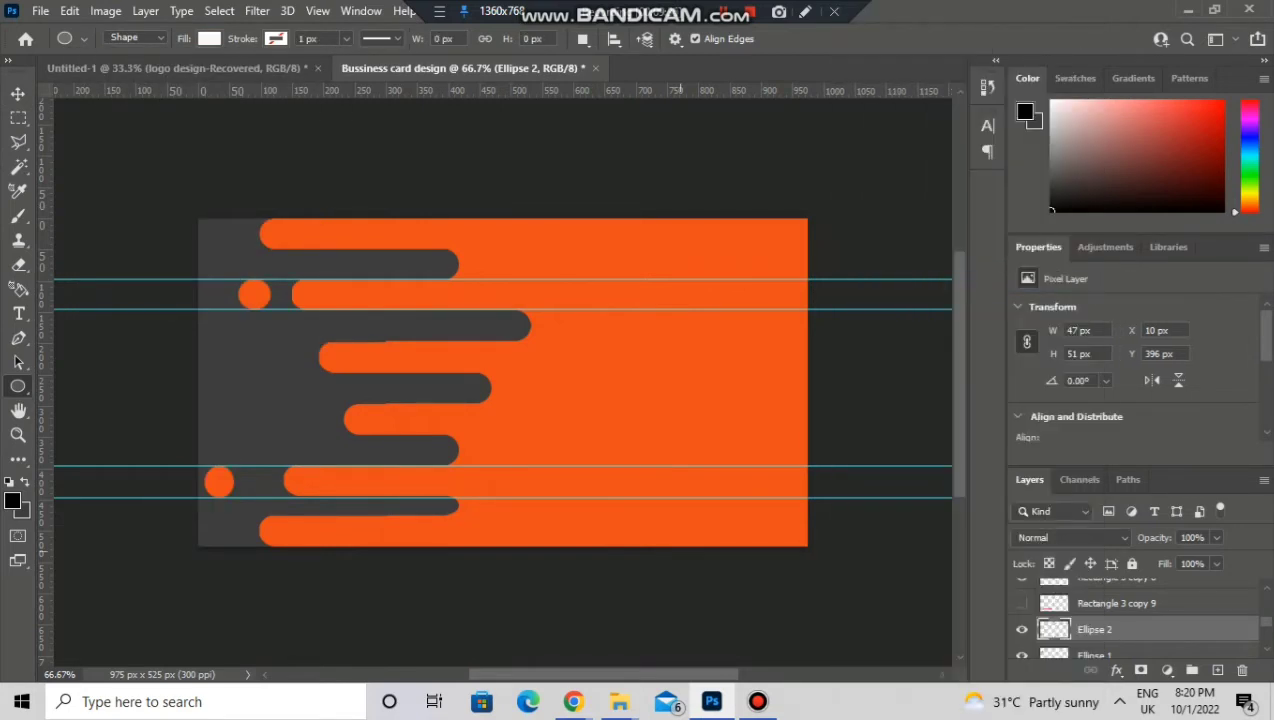
Clear all guides from the business card
left_click(318, 11)
left_click(345, 518)
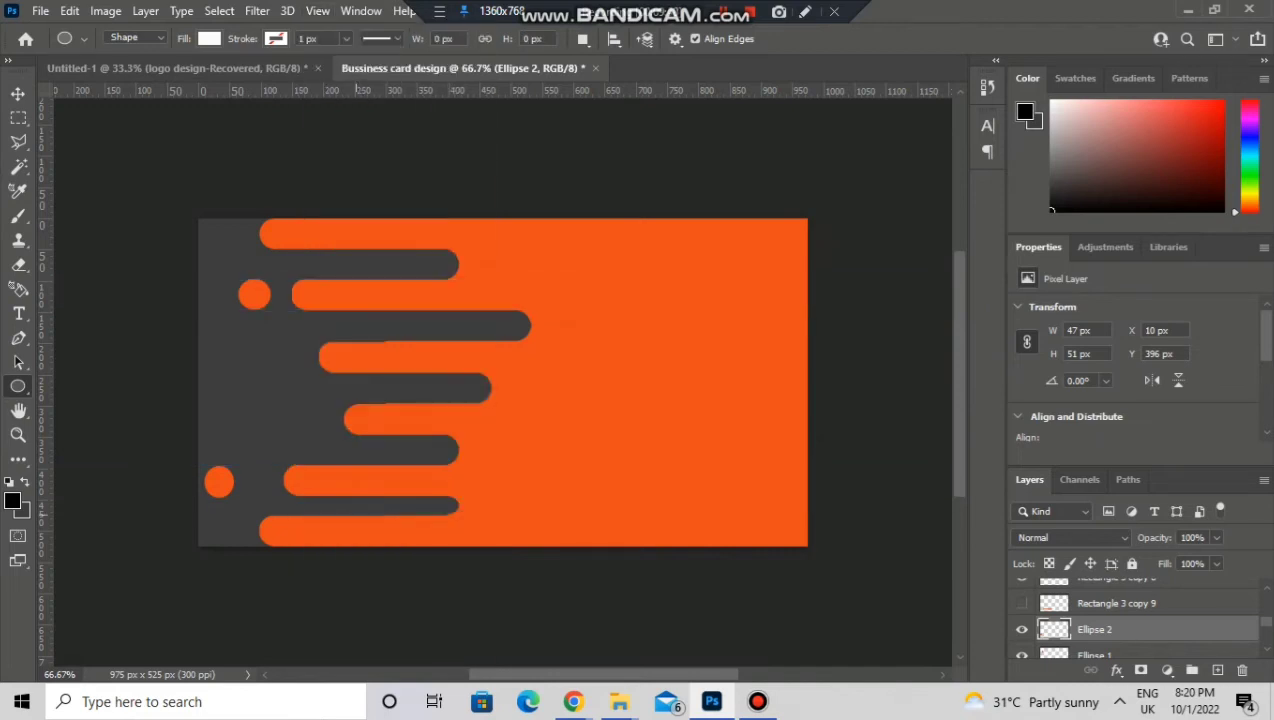
Merge the Rectangle 1, Rectangle 3 bar and ellipse layers into one, adjusting the merged artwork to about 1040 × 703 px at X 10 px, Y -107 px
scroll(1140, 615, "down", 5)
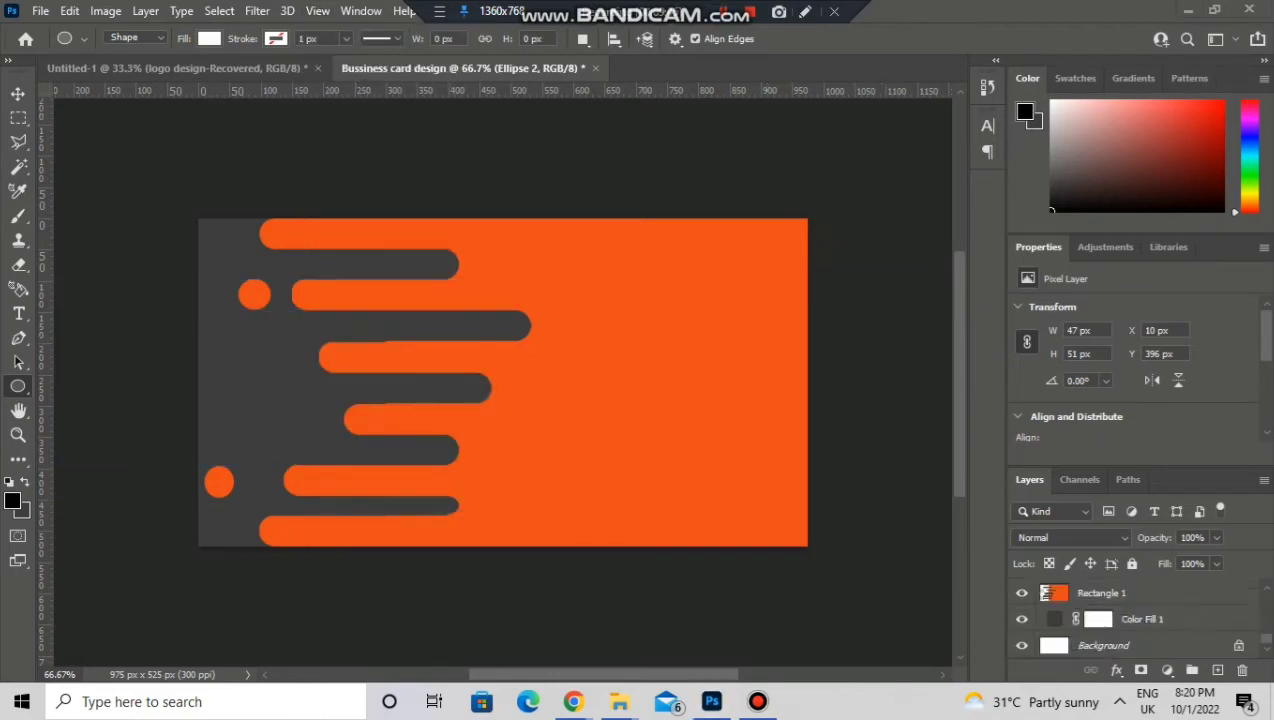
left_click(1046, 593)
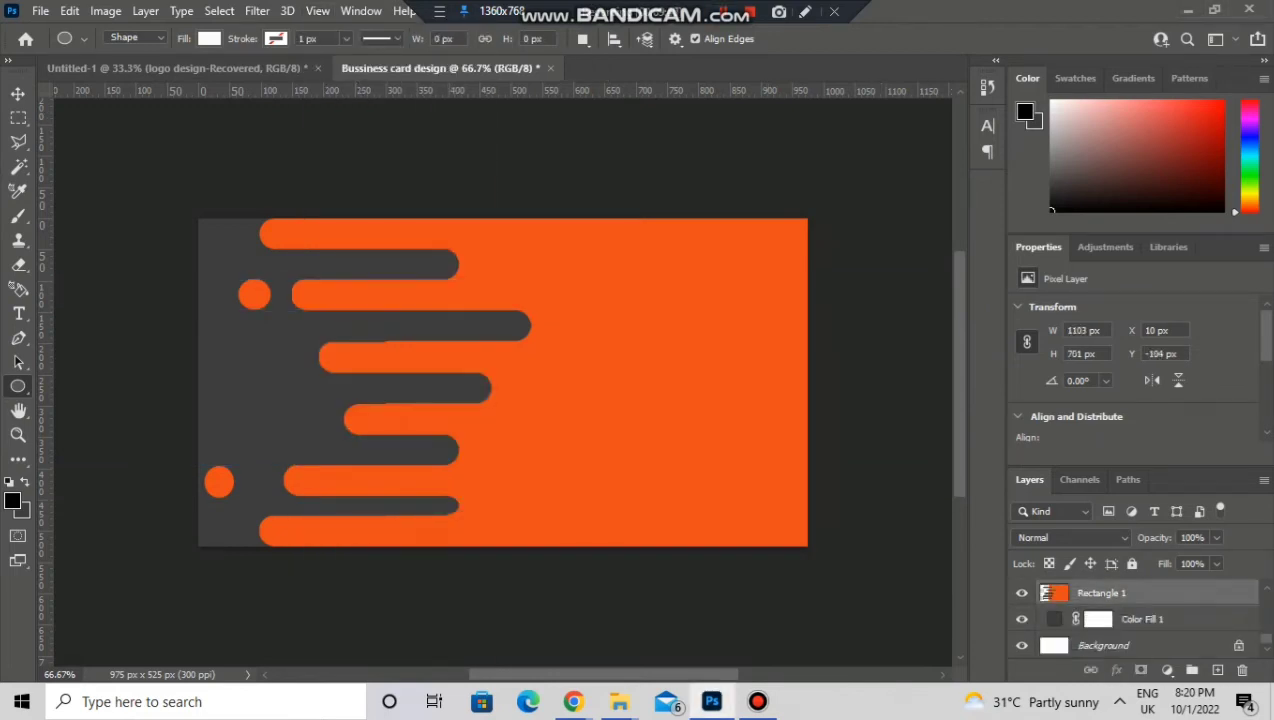
scroll(1140, 615, "up", 2)
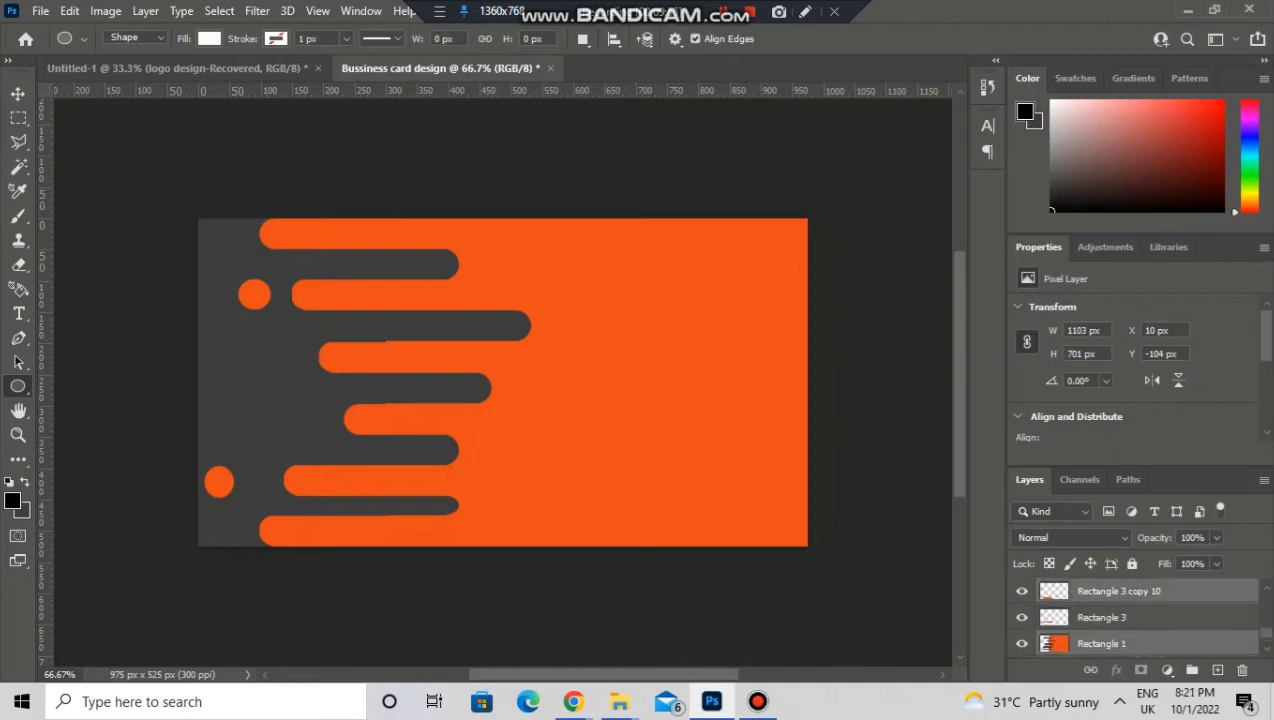
scroll(1140, 615, "up", 3)
scroll(1140, 615, "down", 2)
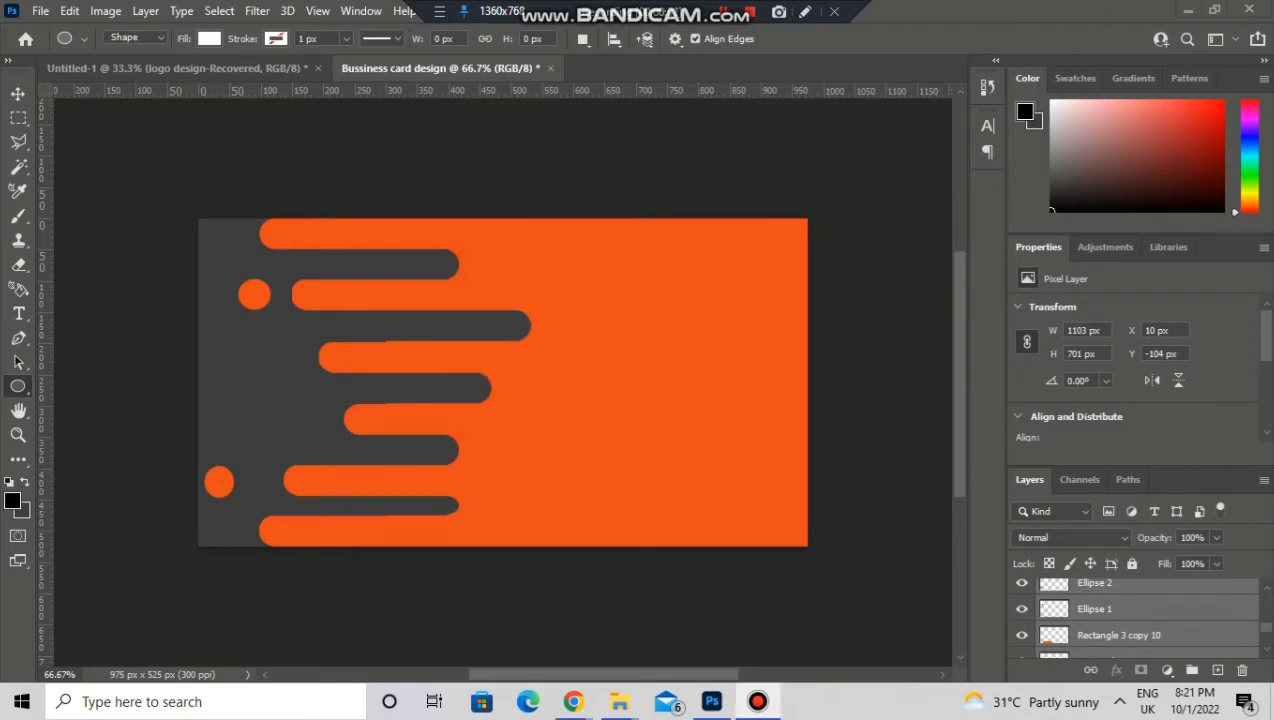
scroll(1140, 615, "up", 1)
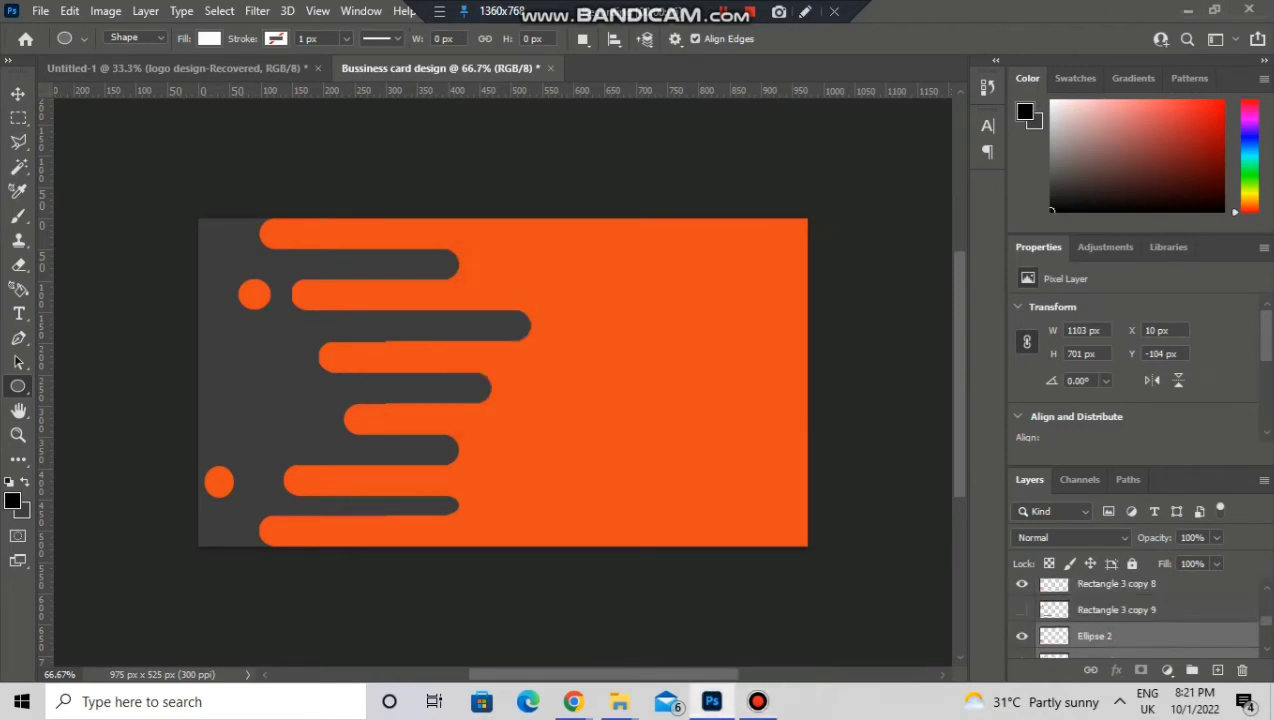
scroll(1140, 615, "up", 3)
left_click(1140, 623, "ctrl")
left_click(1140, 597, "ctrl")
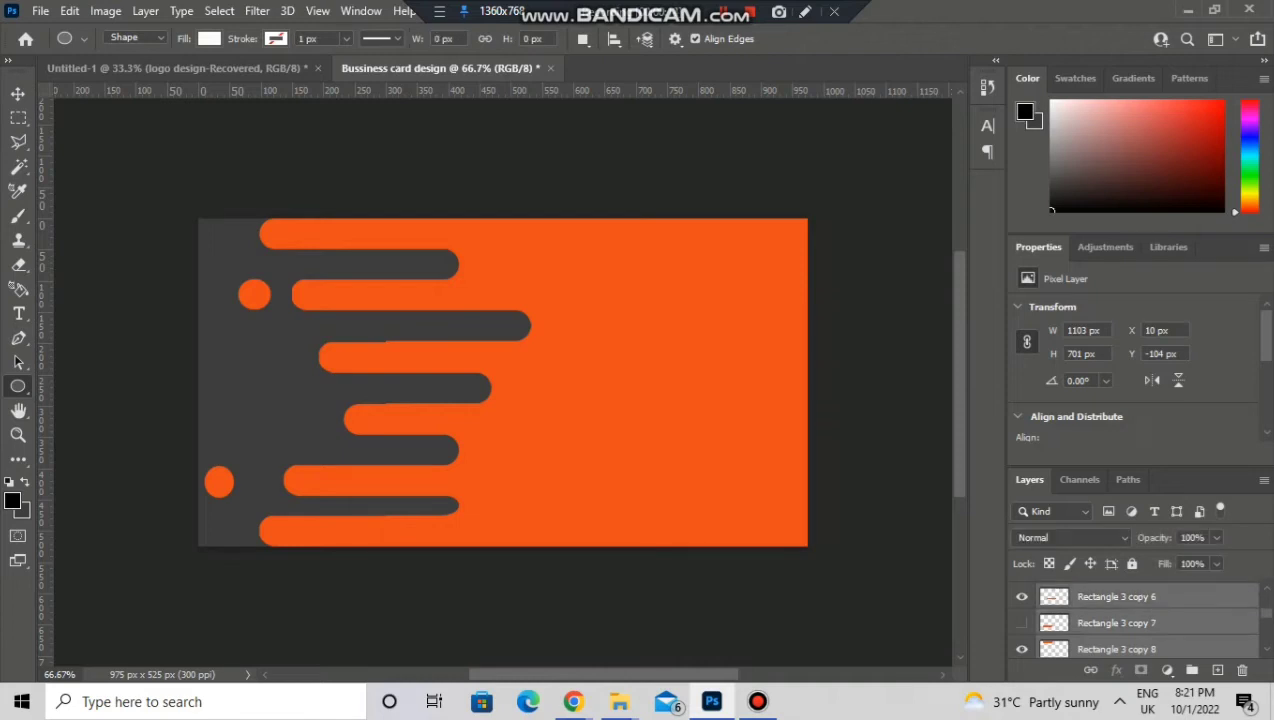
scroll(1140, 623, "up", 3)
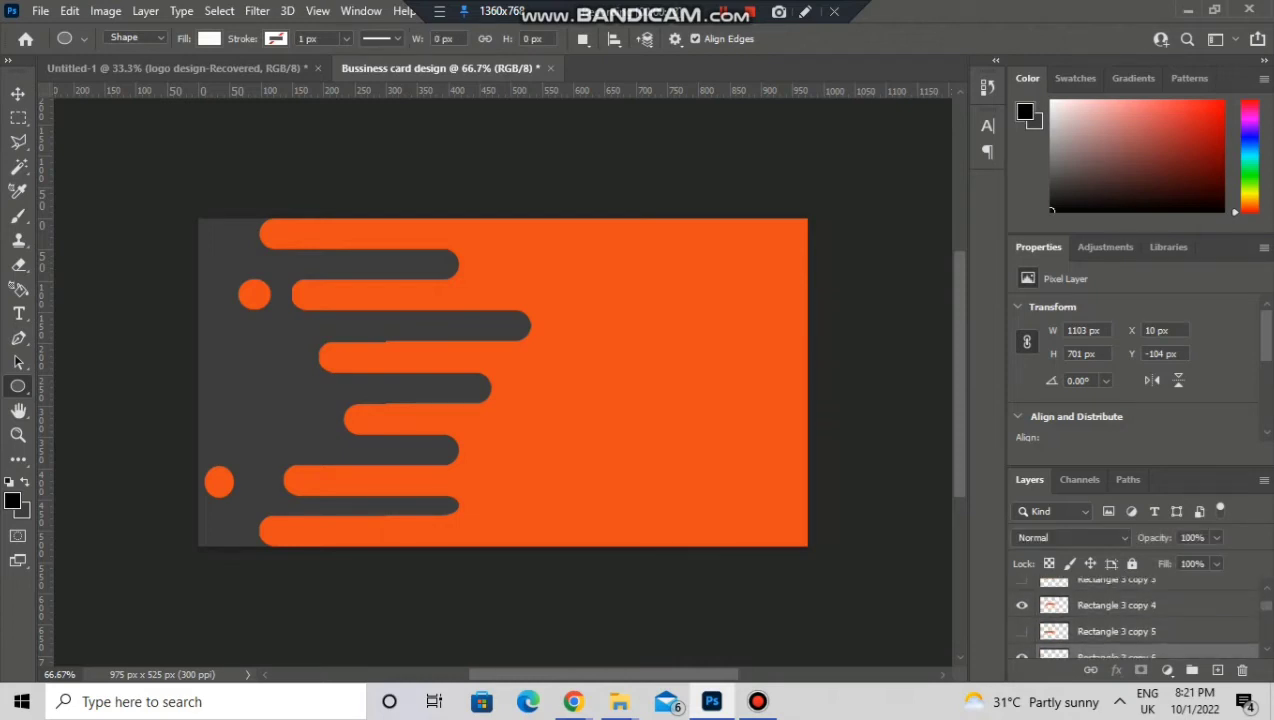
left_click(1140, 631, "ctrl")
key("alt+bracketright")
key("alt+bracketright")
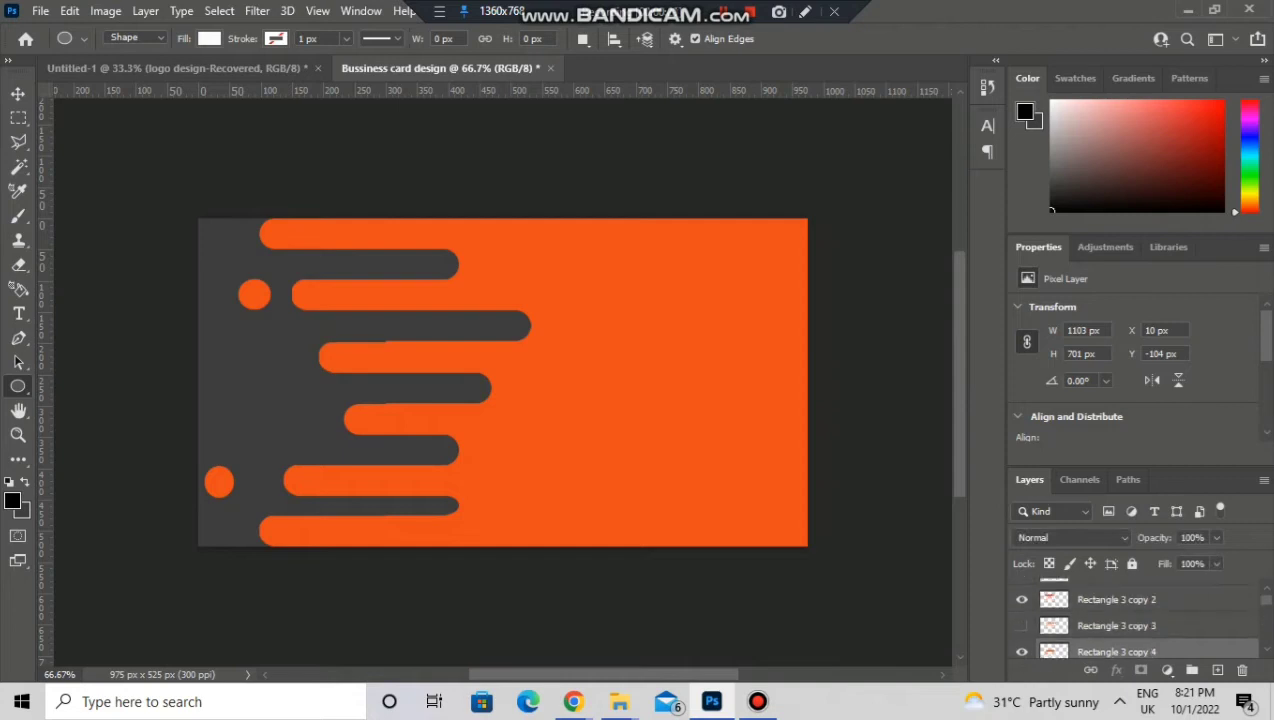
key("alt+bracketright")
key("alt+bracketright")
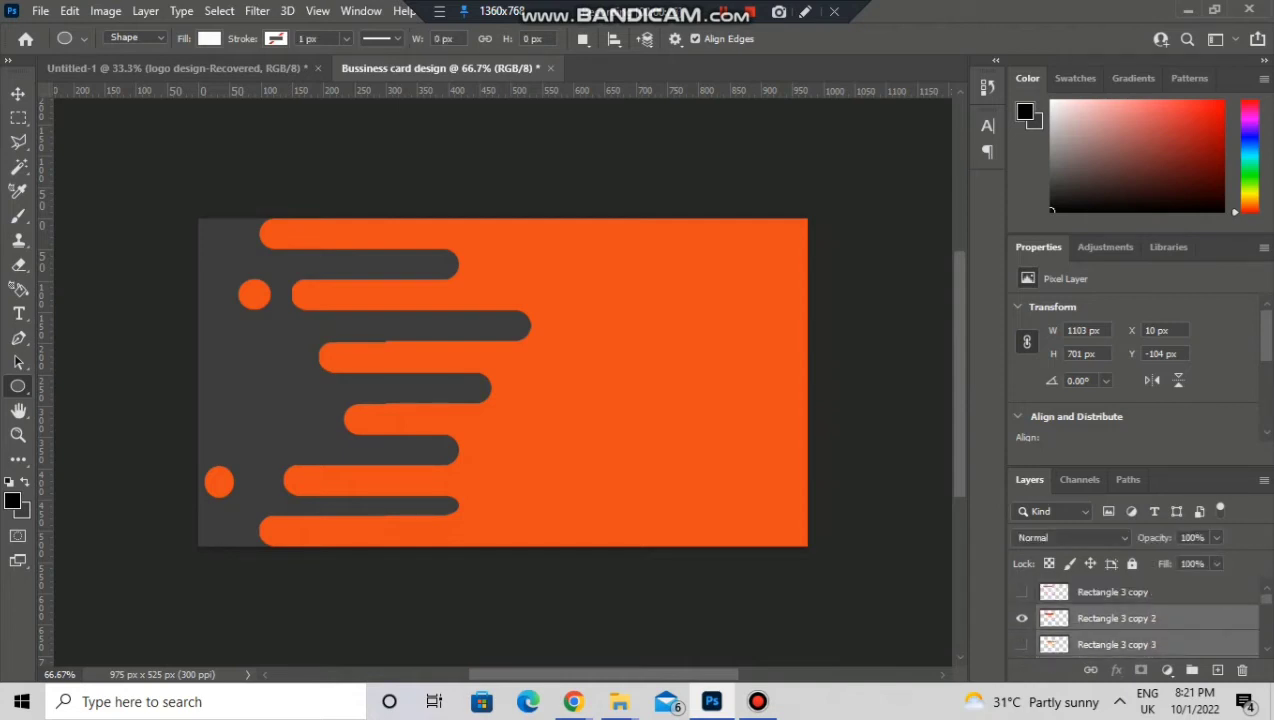
scroll(1140, 619, "down", 10)
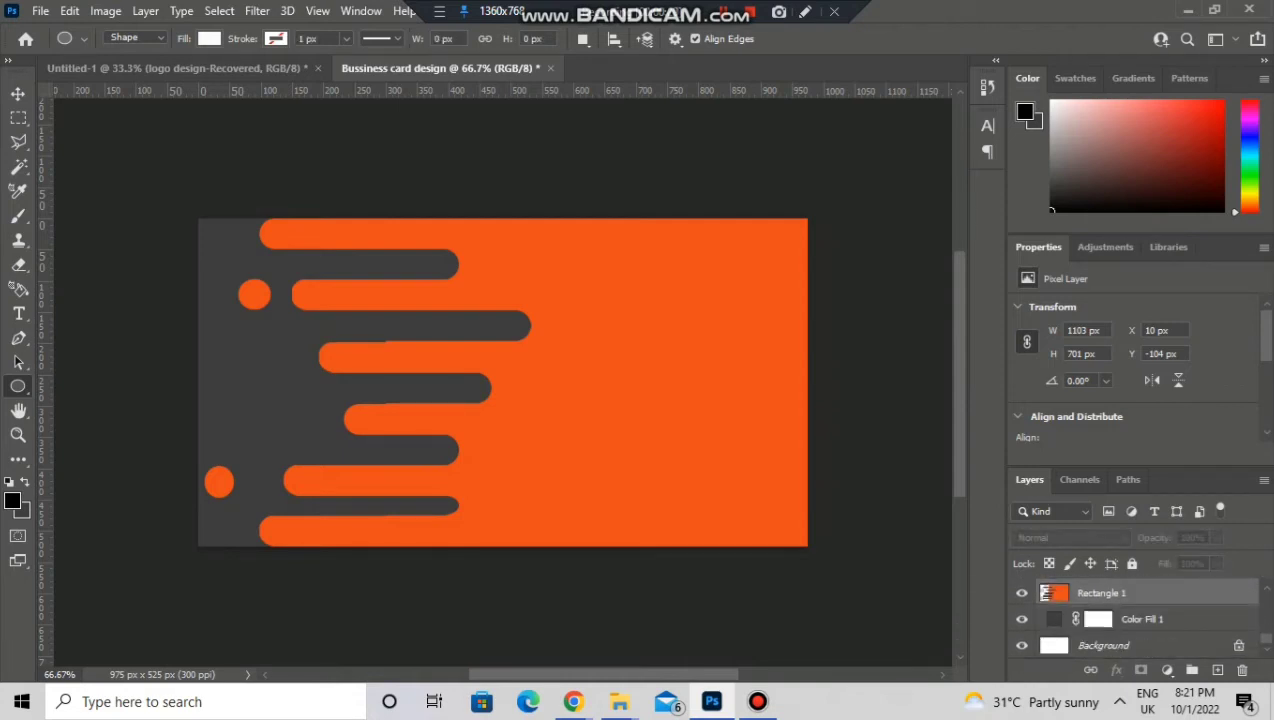
right_click(1045, 592)
left_click(935, 553)
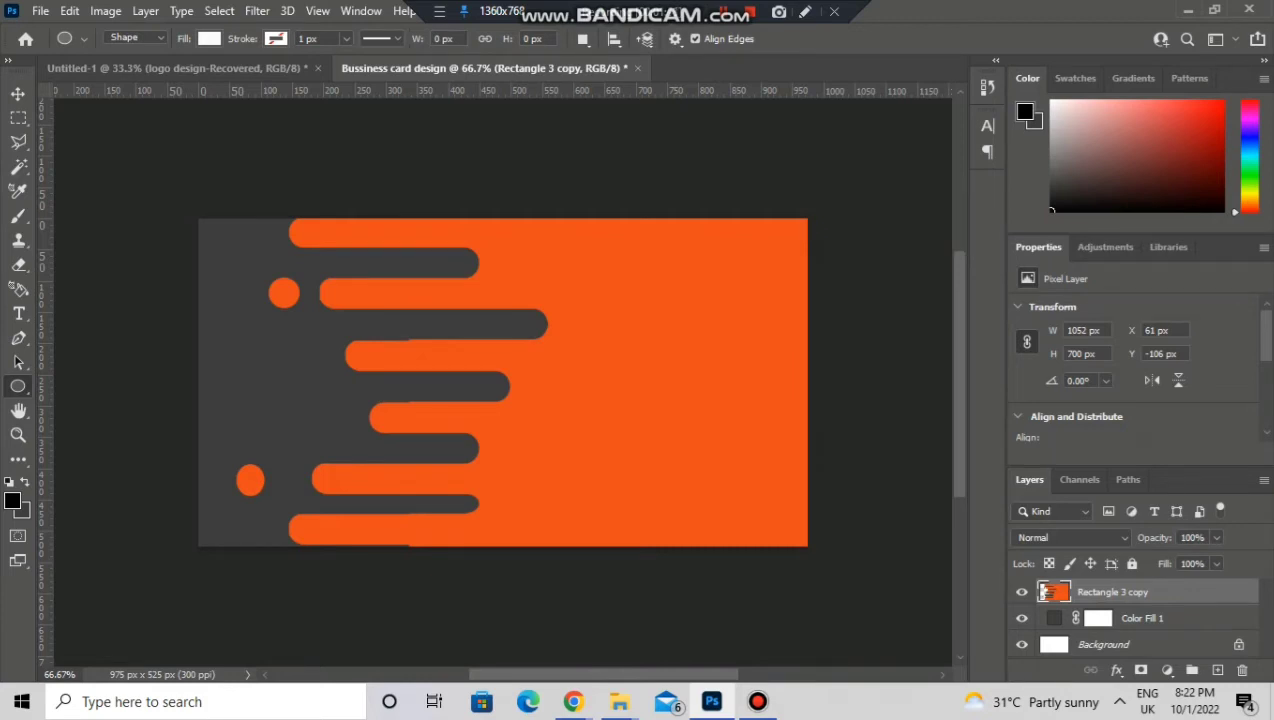
key("ctrl+z")
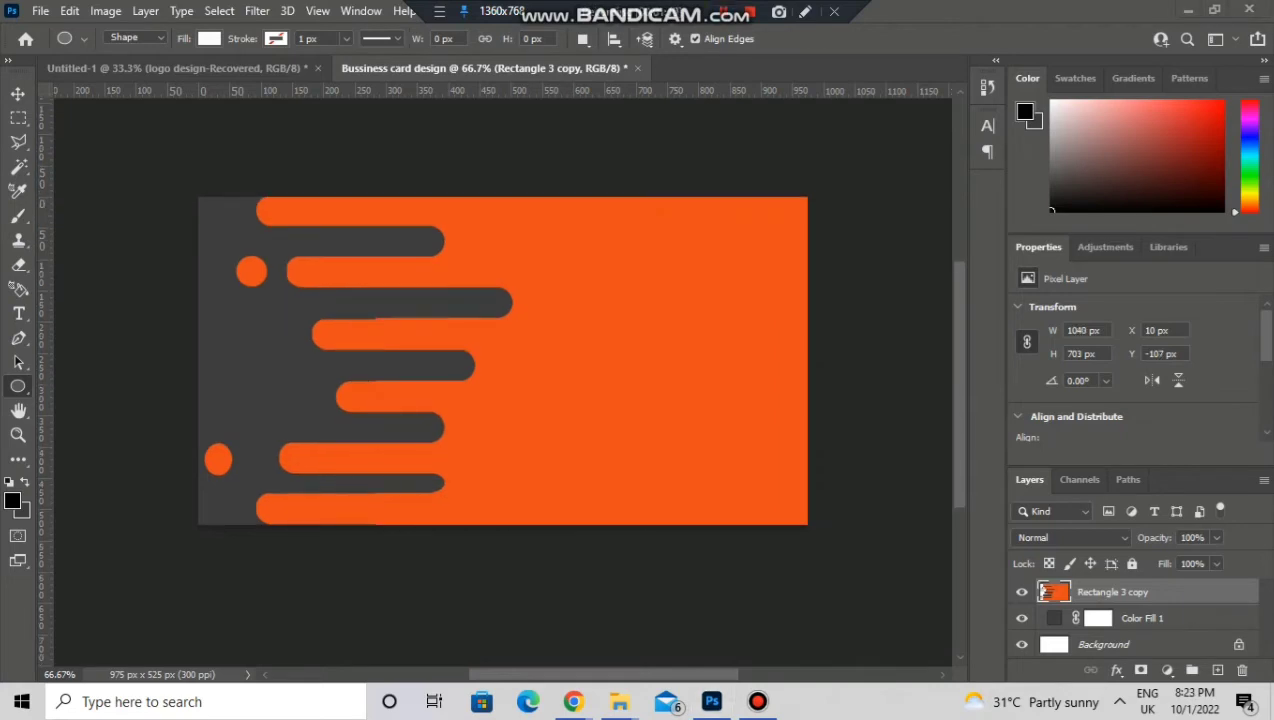
Copy the SM Graphic Designer logo from the Untitled-1 document into the business card document
key("ctrl+Tab")
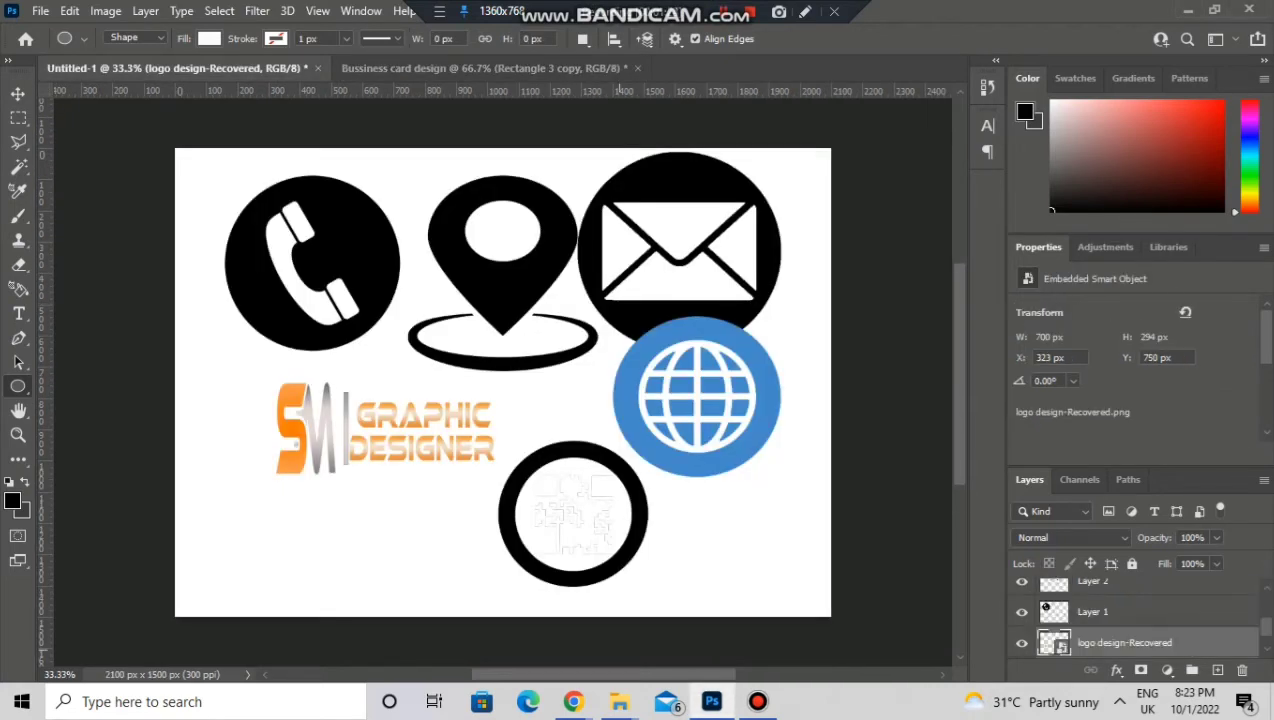
left_click(500, 68)
key("ctrl+v")
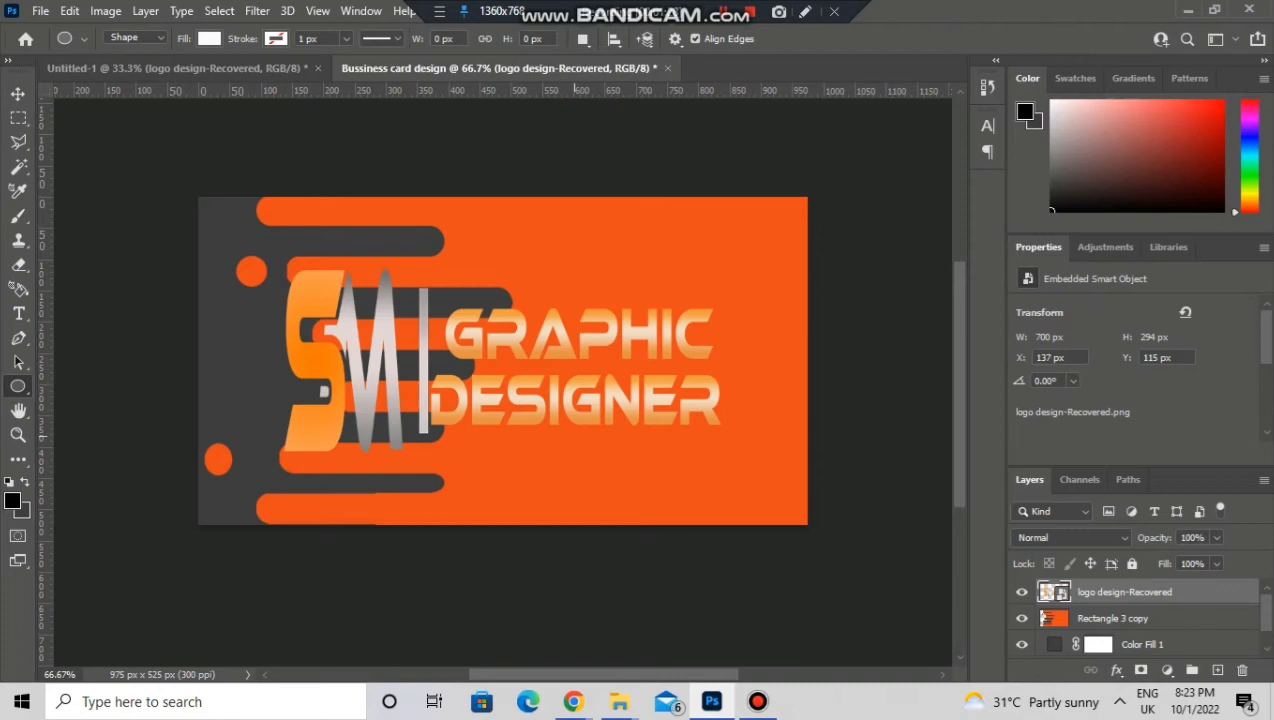
Scale the pasted logo to about 14.87% width and 13.40% height, centred at X 753 px, Y 189 px on the card's orange area
key("ctrl+t")
scroll(500, 380, "up", 3)
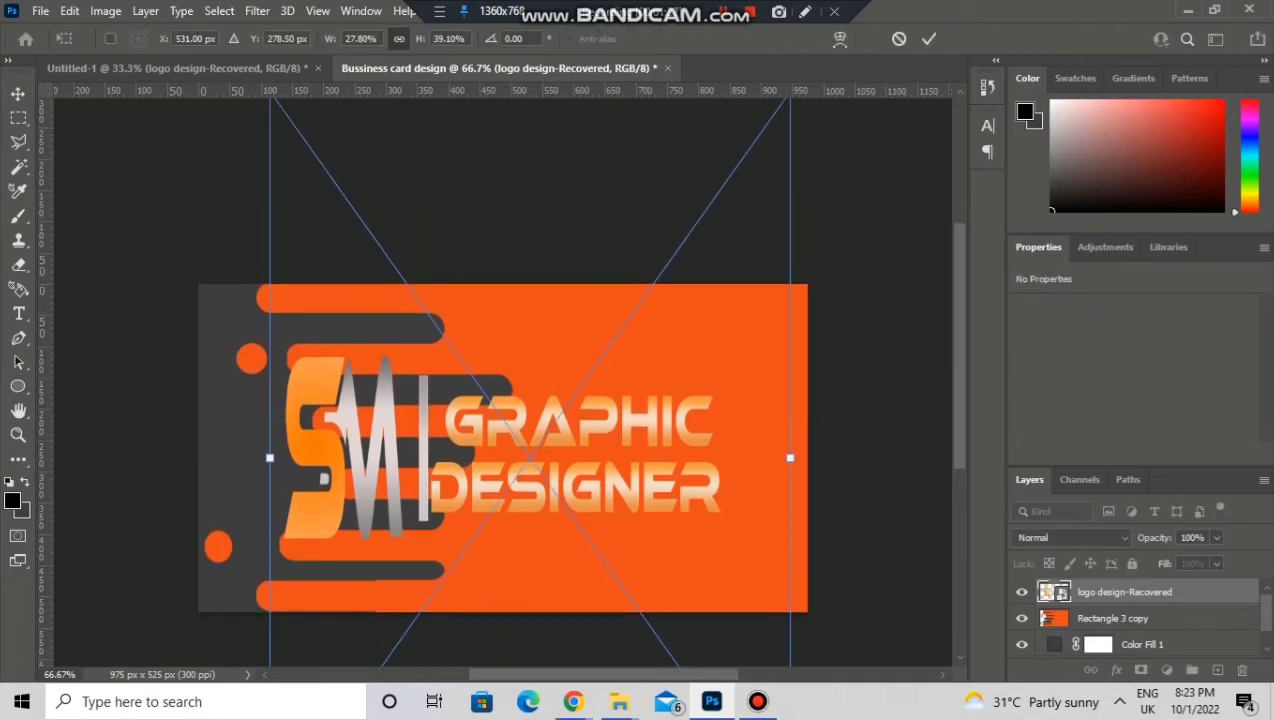
left_click_drag(536, 200, 556, 532)
left_click_drag(550, 637, 567, 340)
left_click_drag(547, 228, 547, 332)
left_click_drag(287, 483, 368, 483)
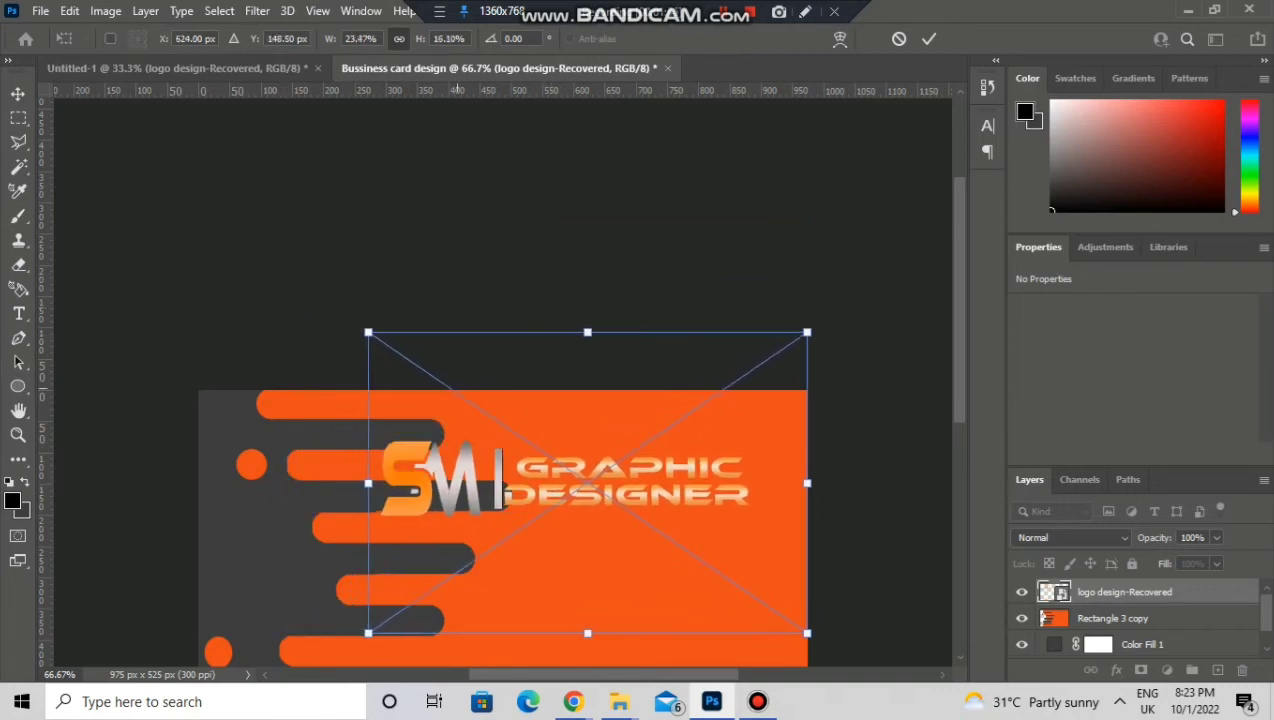
left_click_drag(587, 332, 587, 381)
left_click_drag(368, 506, 530, 508)
scroll(530, 490, "down", 5)
left_click(929, 39)
Apply a dark grey Color Overlay to the logo design-Recovered layer
right_click(1106, 592)
left_click(960, 27)
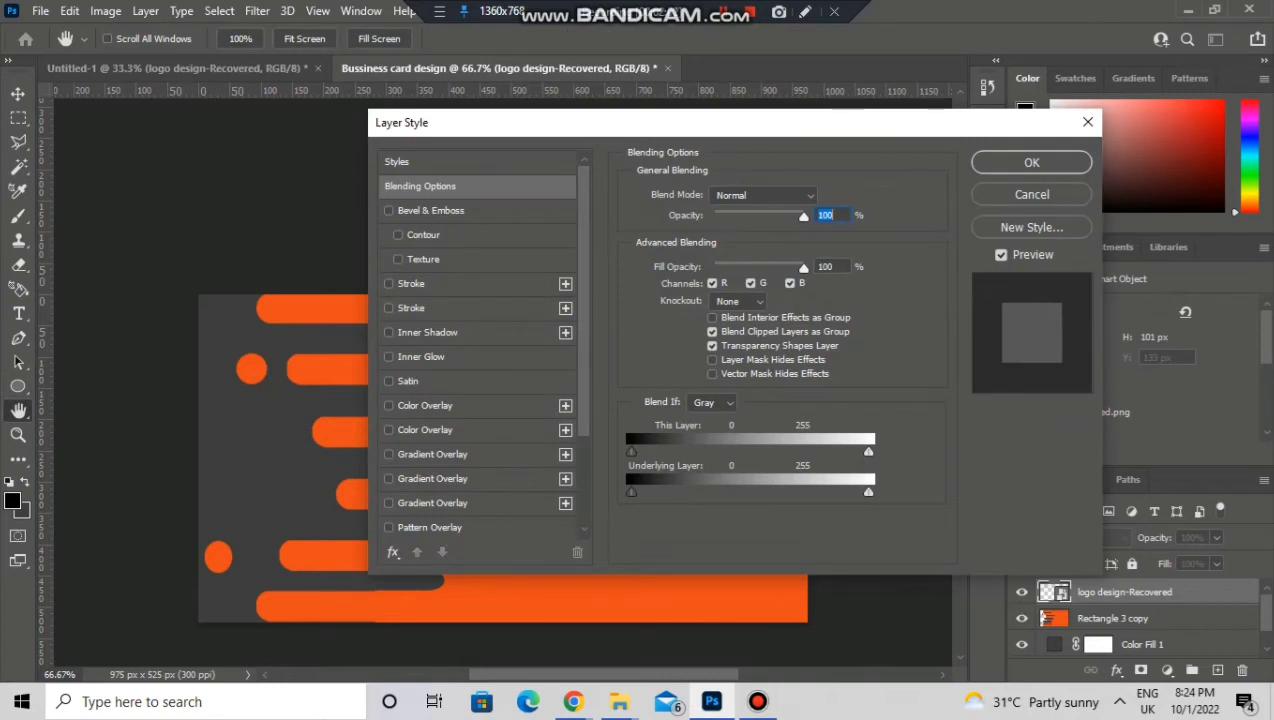
left_click(425, 406)
left_click(822, 197)
left_click(1142, 348)
left_click(1031, 162)
Shrink the logo to about 13.51% width and move it lower on the orange area, centred at about X 806 px, Y 316 px
key("ctrl+t")
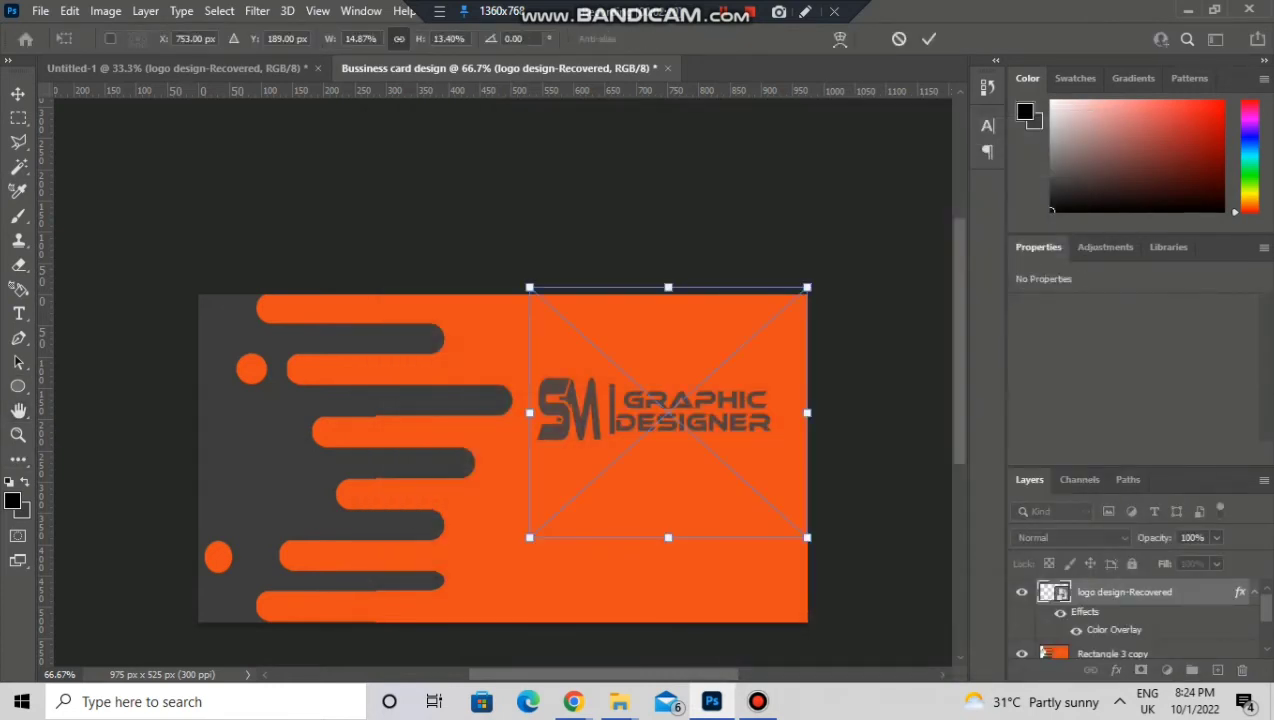
left_click_drag(699, 357, 725, 441)
left_click_drag(699, 623, 696, 612)
left_click_drag(566, 490, 578, 489)
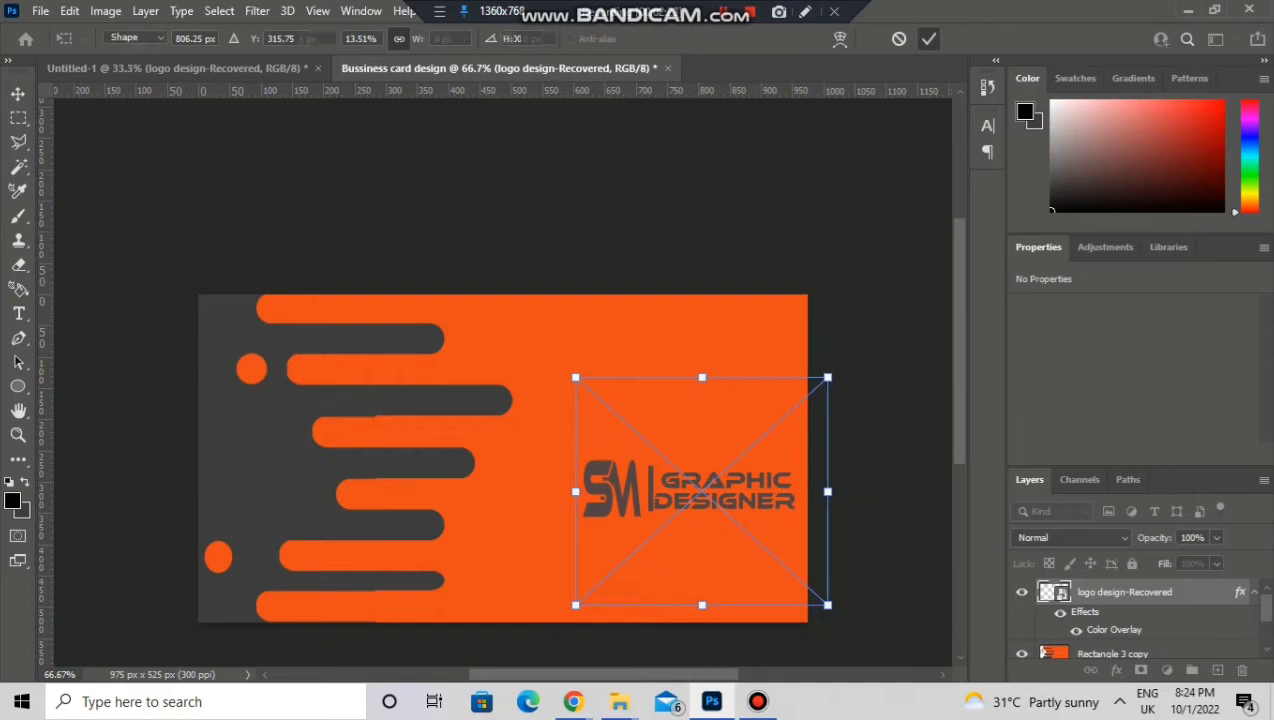
left_click(929, 38)
Add the text "AUDIO CREATIVE" above the logo in black 20 pt Bernard MT Condensed
key("t")
left_click(434, 392)
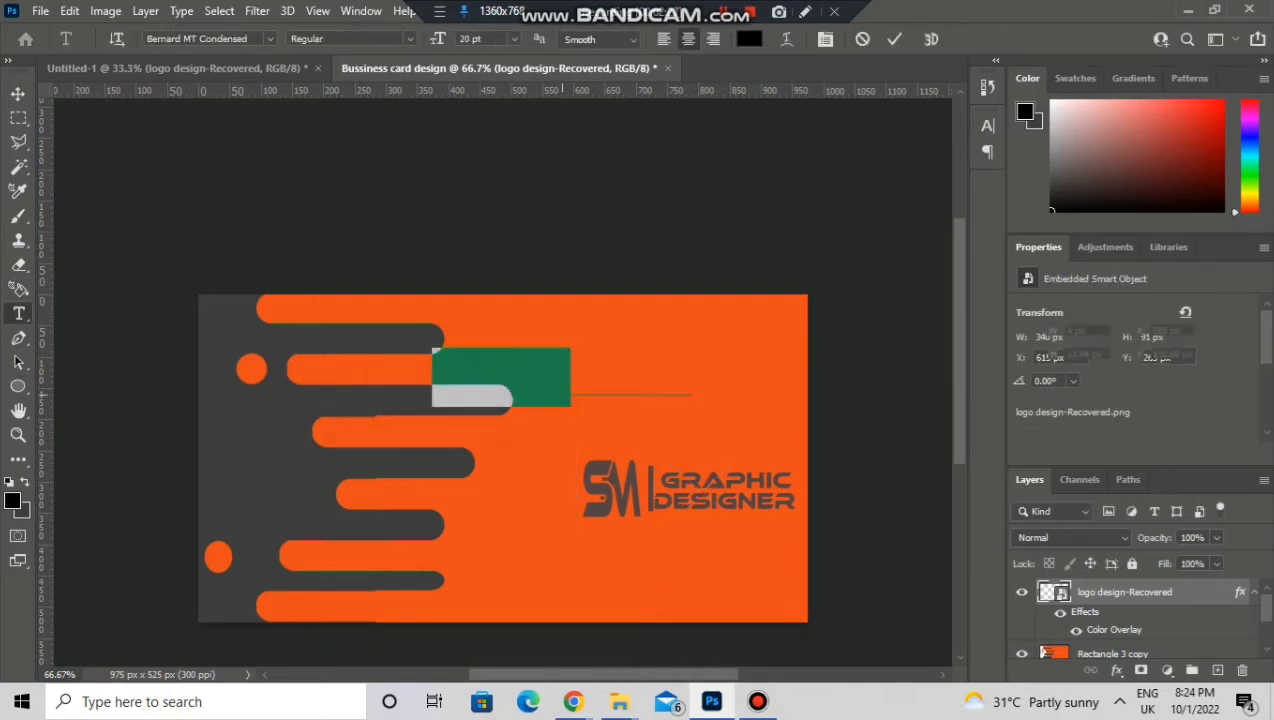
key("BackSpace")
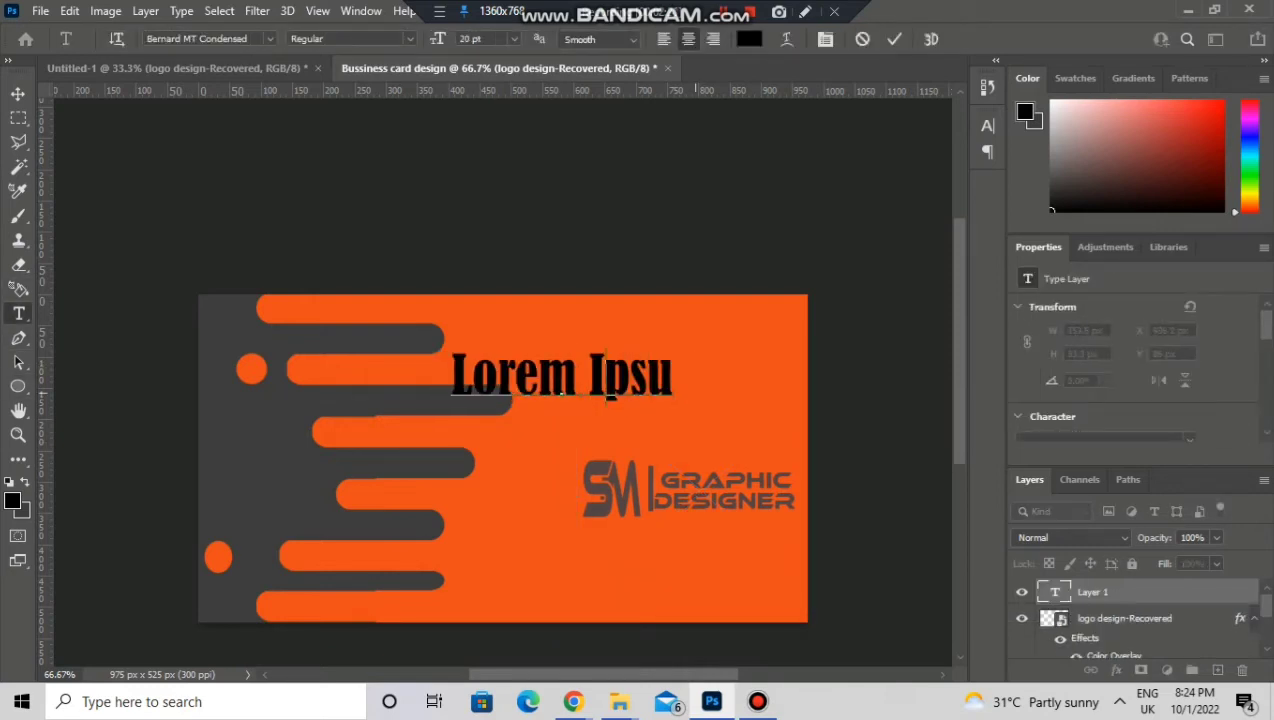
key("ctrl+a")
key("BackSpace")
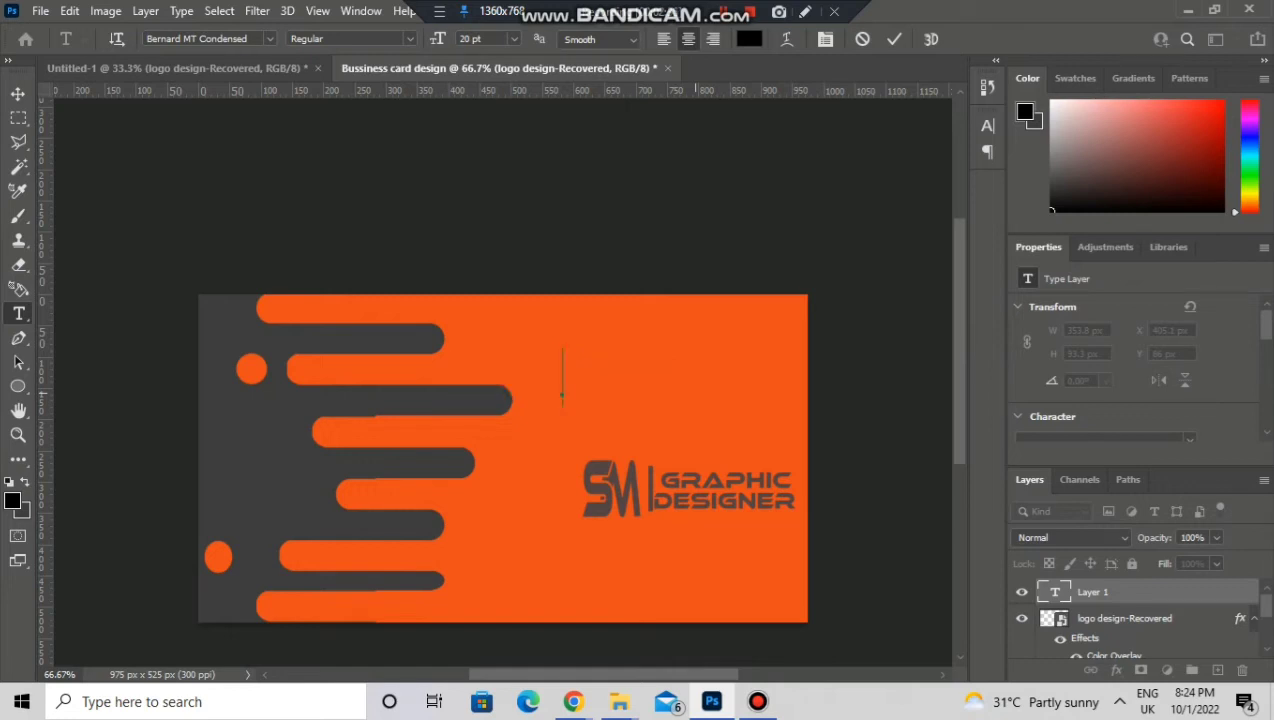
type("AUDI")
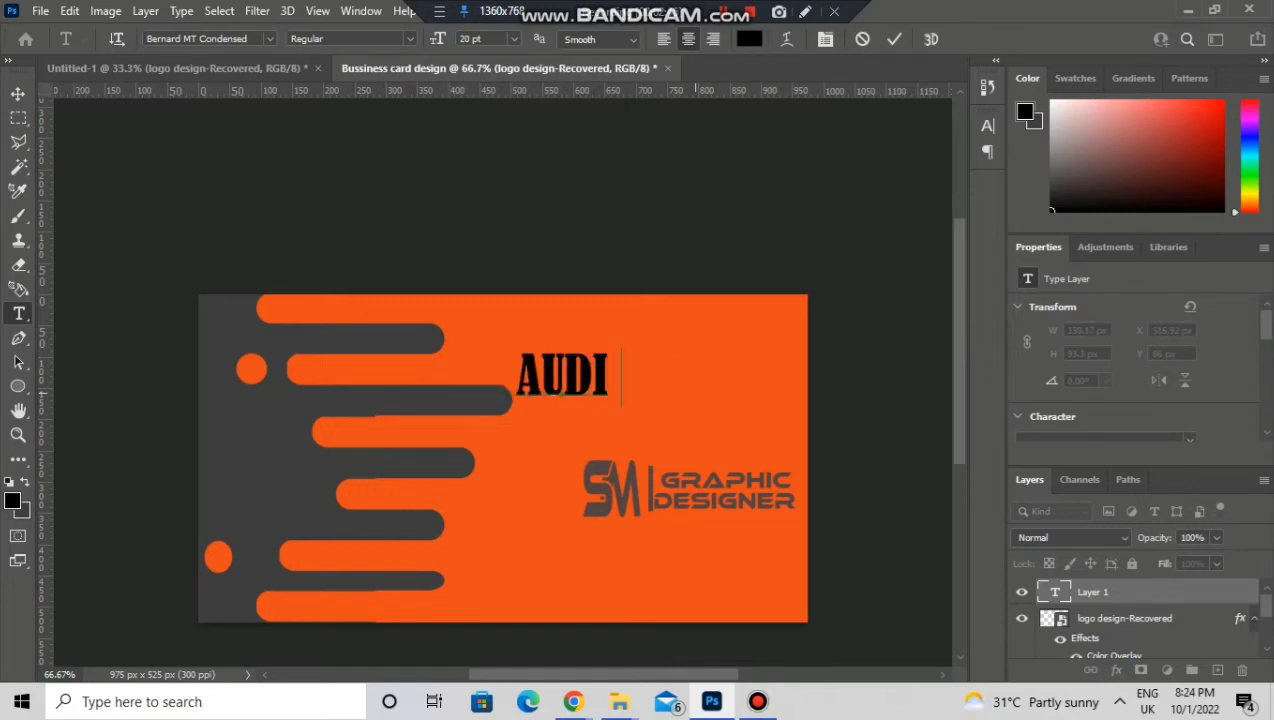
type("O CREATI")
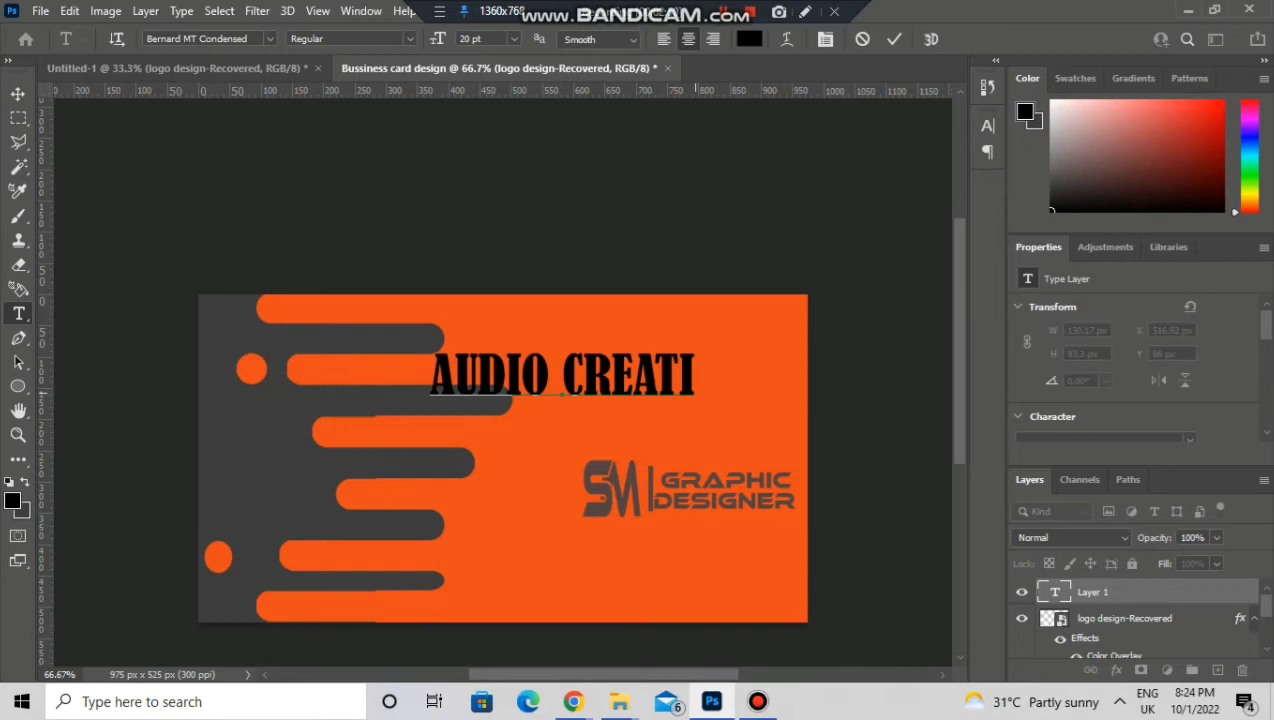
type("VEa")
key("BackSpace")
Try other fonts such as Berlin Sans FB Demi on the AUDIO CREATIVE text and settle on Bernard MT Condensed
key("ctrl+a")
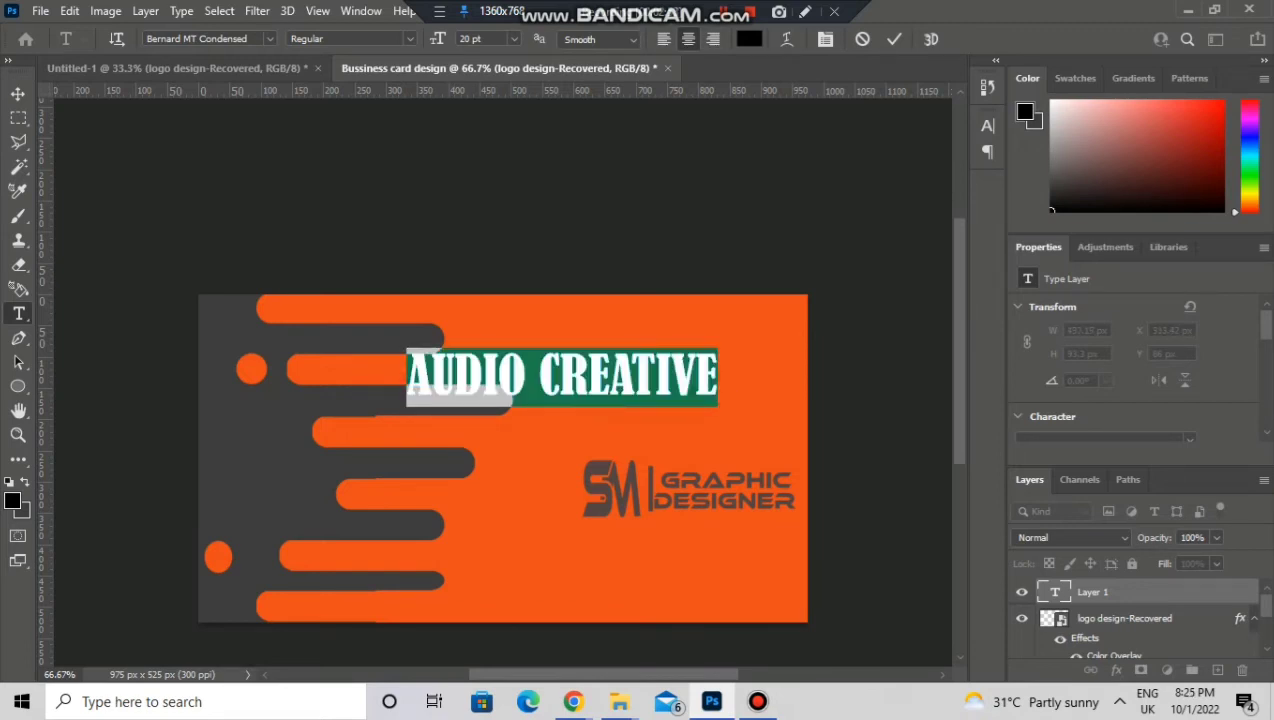
left_click(269, 38)
key("Down")
key("Down")
key("Down")
key("Down")
key("Down")
key("Down")
key("Down")
key("Down")
key("Down")
key("Down")
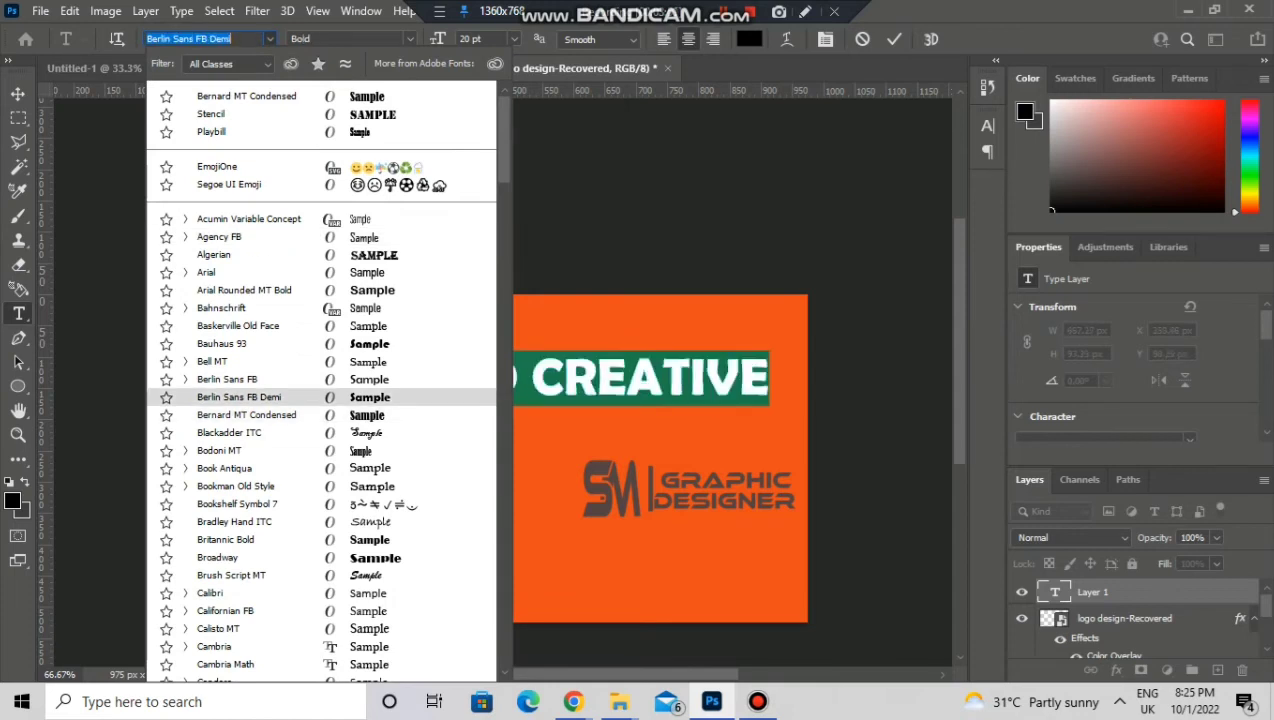
key("Up")
key("Down")
key("Down")
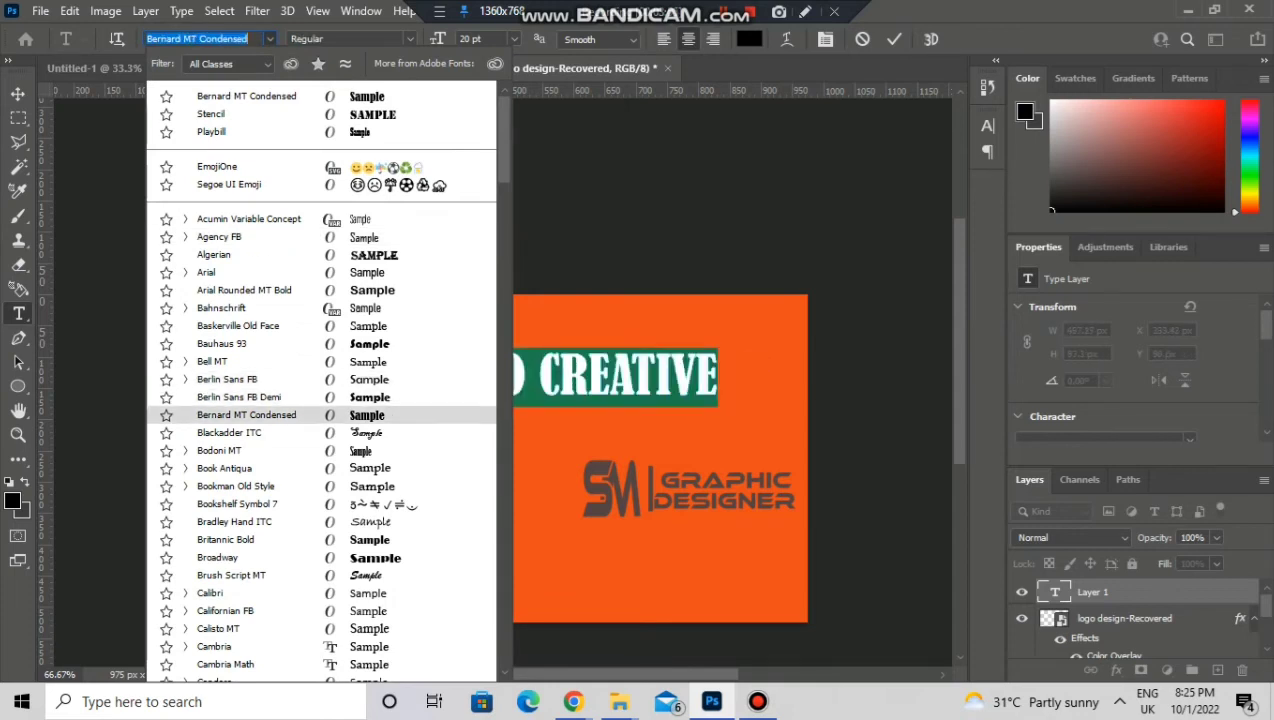
key("Return")
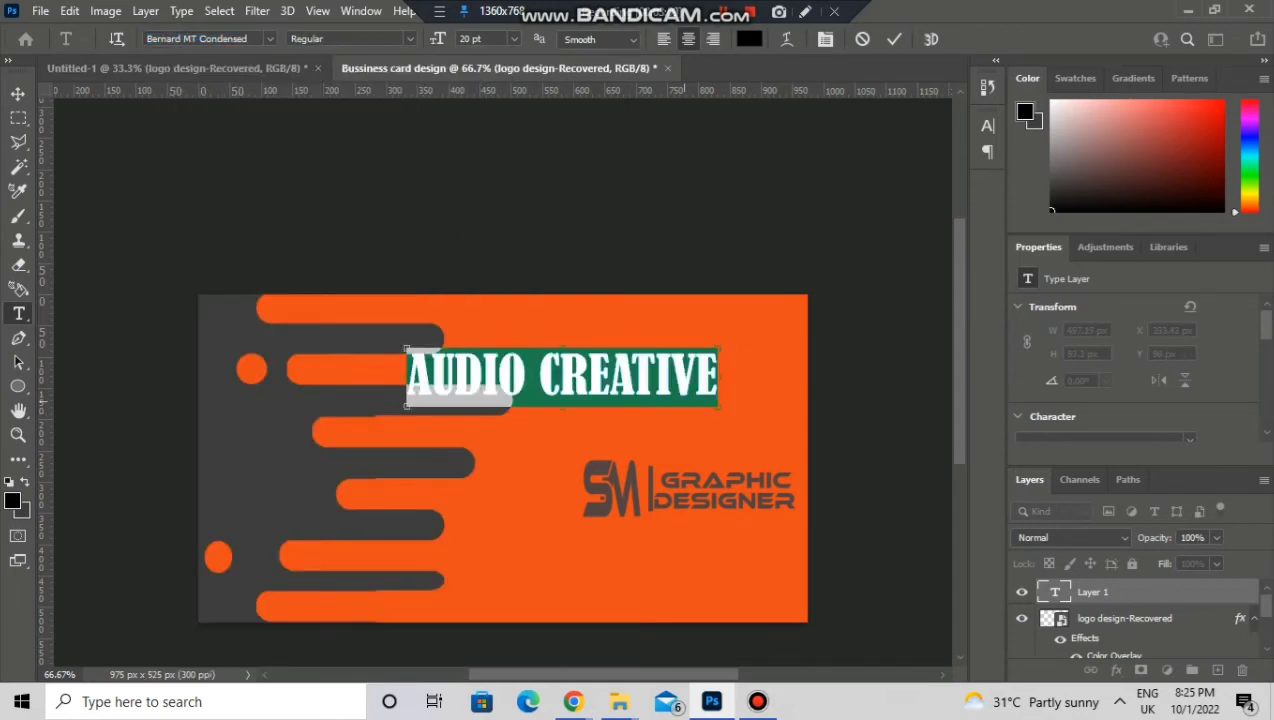
Shrink the AUDIO CREATIVE text to about 57% and place it directly below the logo, with their right edges aligned
left_click(893, 39)
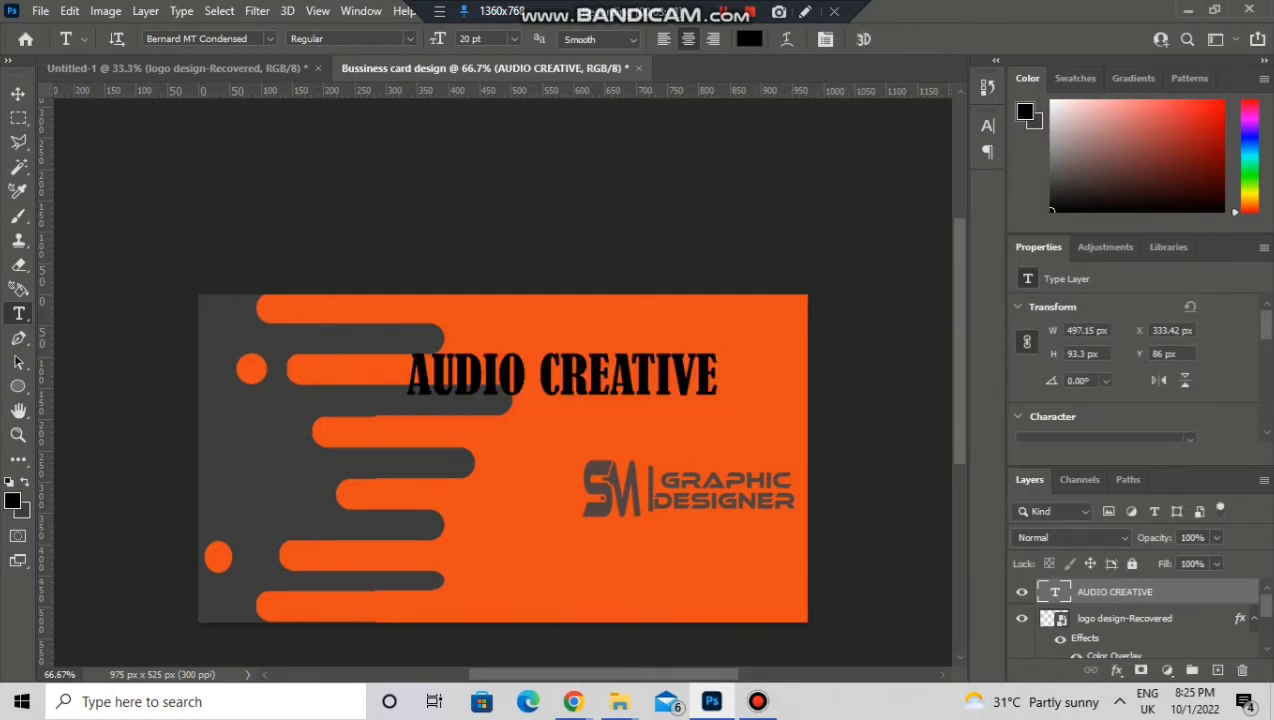
key("ctrl+t")
left_click_drag(660, 380, 738, 572)
left_click_drag(484, 597, 561, 578)
mouse_move(690, 572)
left_mouse_down()
mouse_move(642, 558)
mouse_move(708, 555)
mouse_move(692, 550)
left_mouse_up()
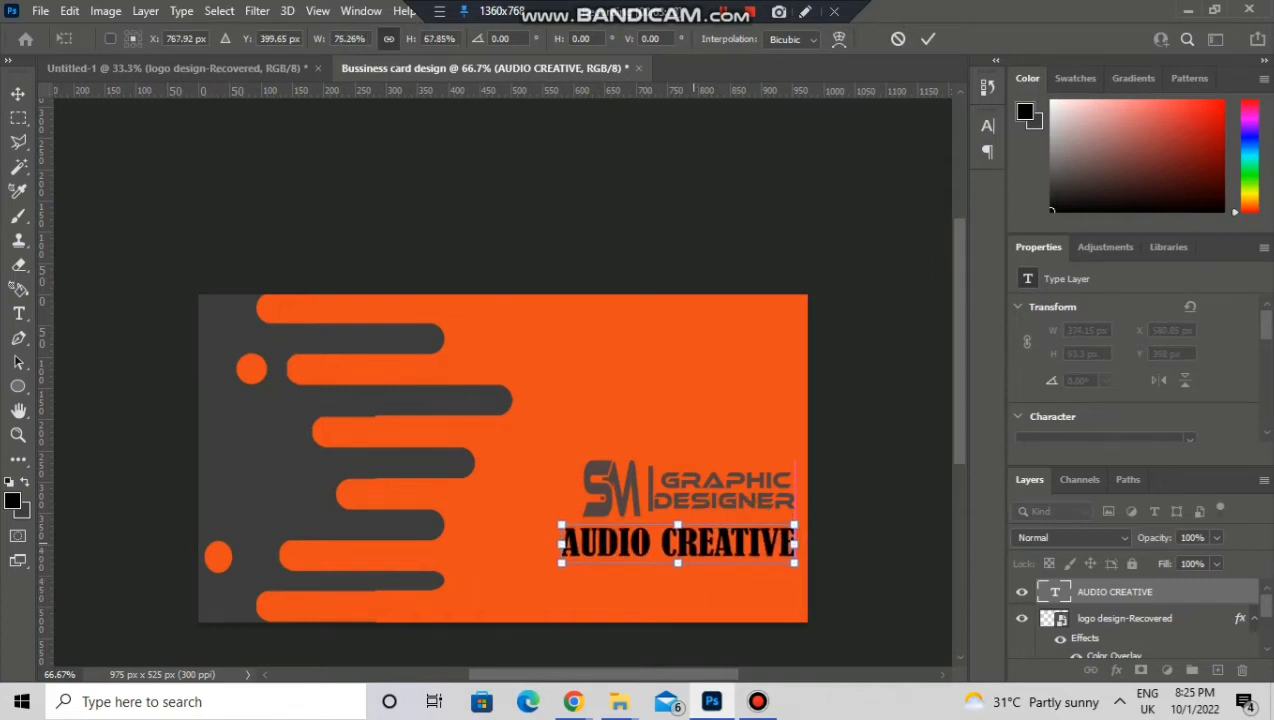
left_click_drag(561, 544, 618, 544)
left_click_drag(706, 563, 706, 557)
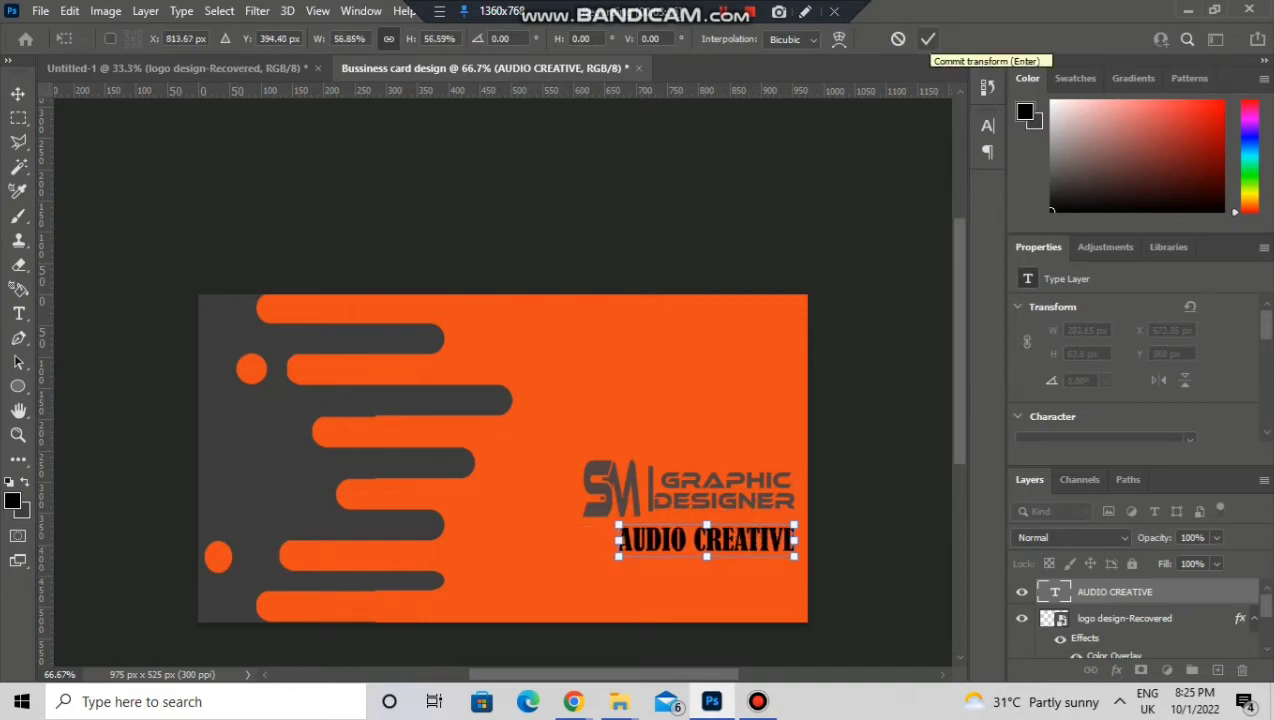
left_click(928, 38)
Apply a brownish-grey Color Overlay at 100% opacity to the AUDIO CREATIVE text layer
right_click(1110, 592)
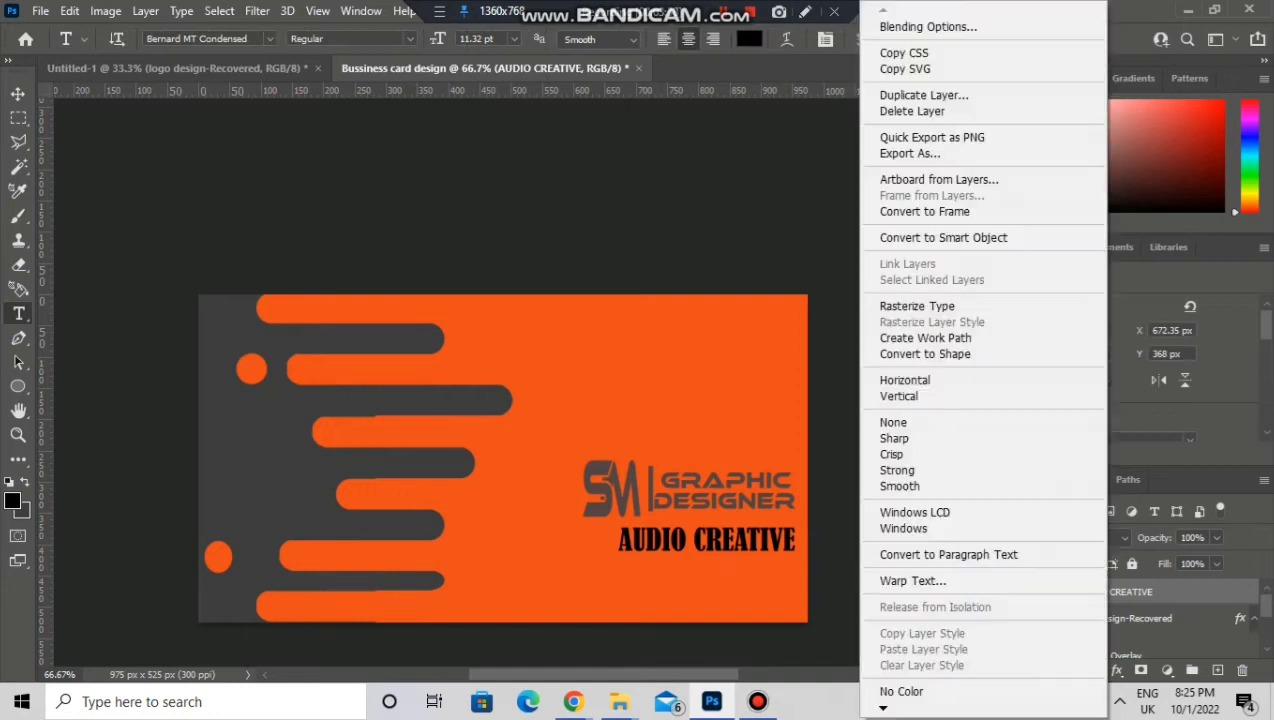
left_click(930, 27)
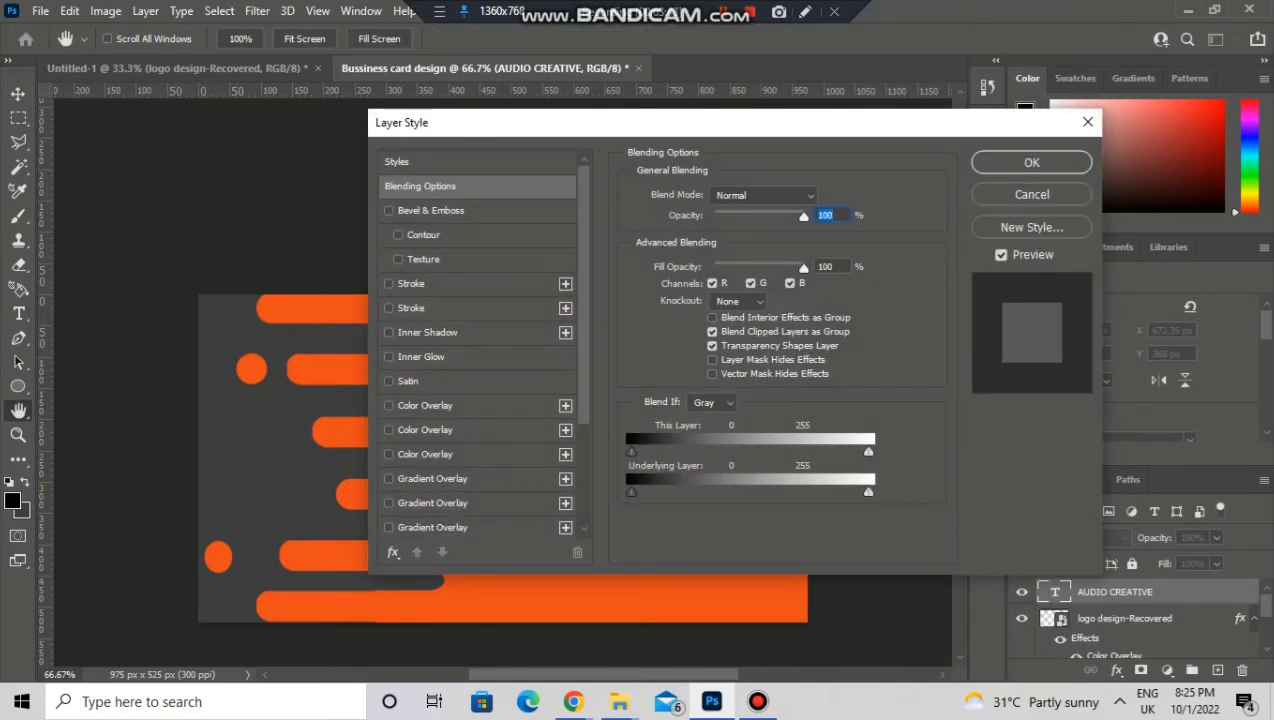
left_click(425, 406)
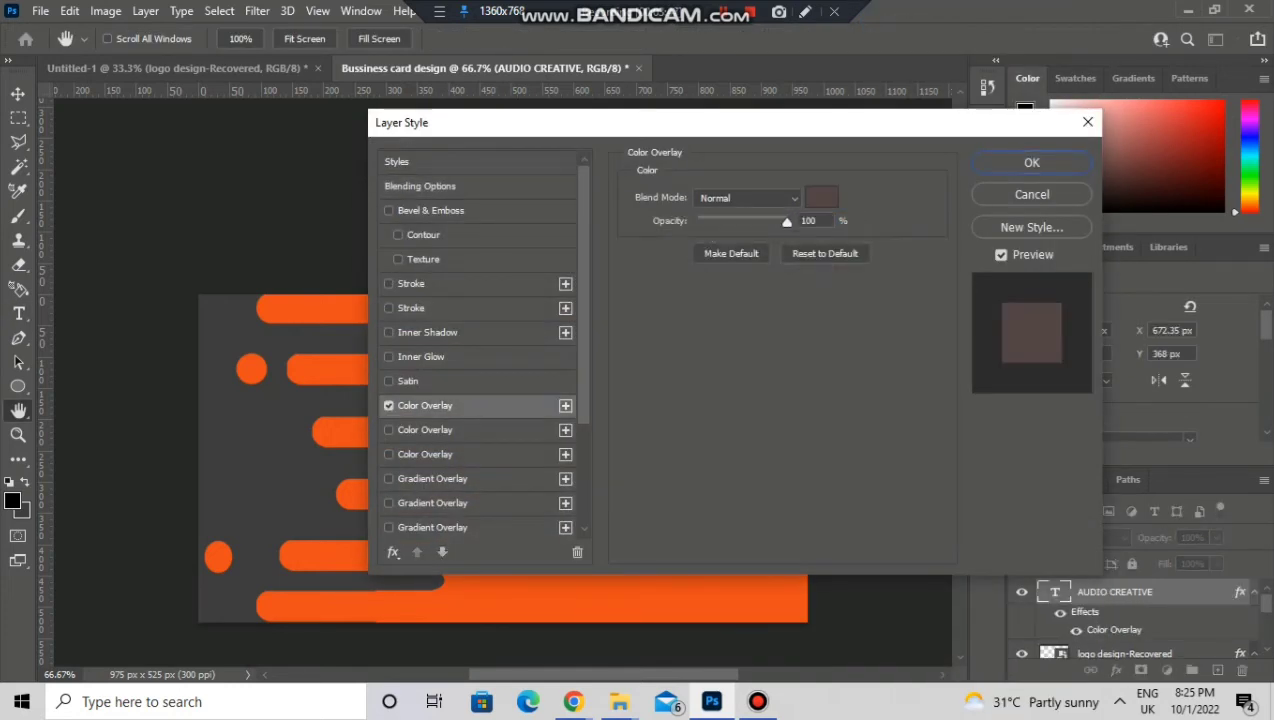
left_click(1031, 162)
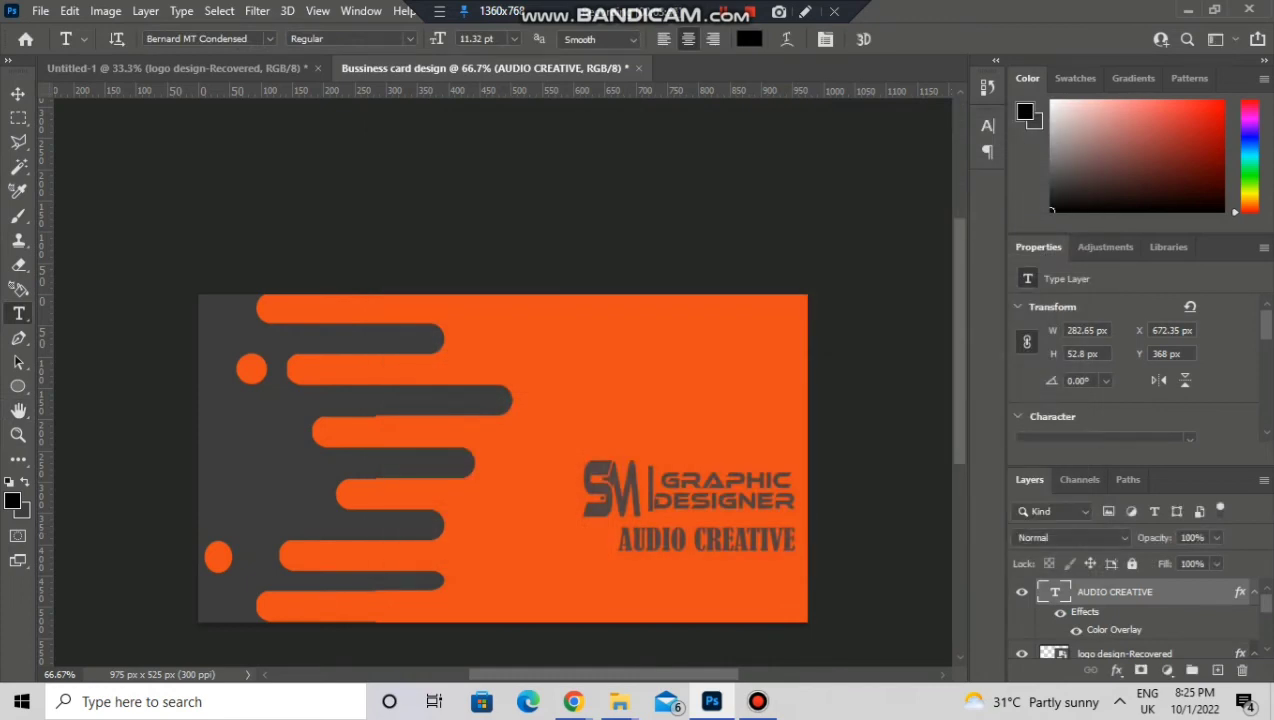
Merge the AUDIO CREATIVE text layer and the logo design-Recovered layer into one layer
left_click(1254, 592)
left_click(1125, 618, "shift")
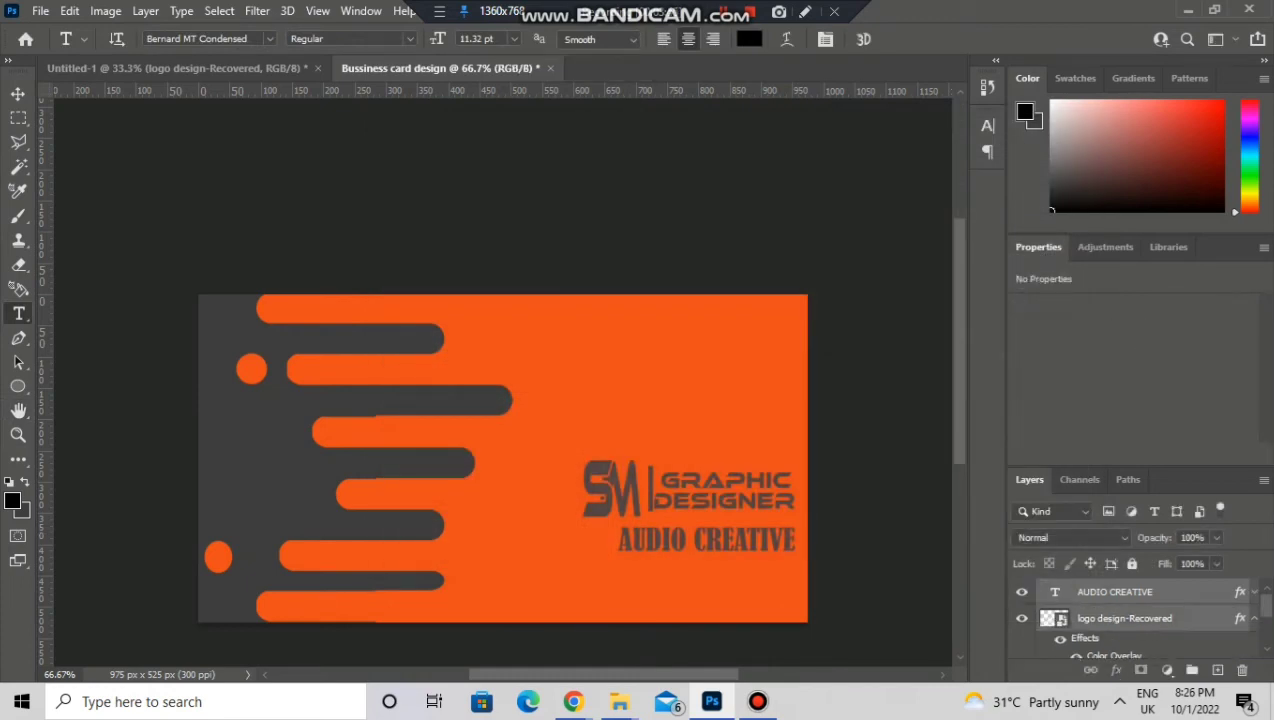
right_click(1140, 618)
left_click(937, 592)
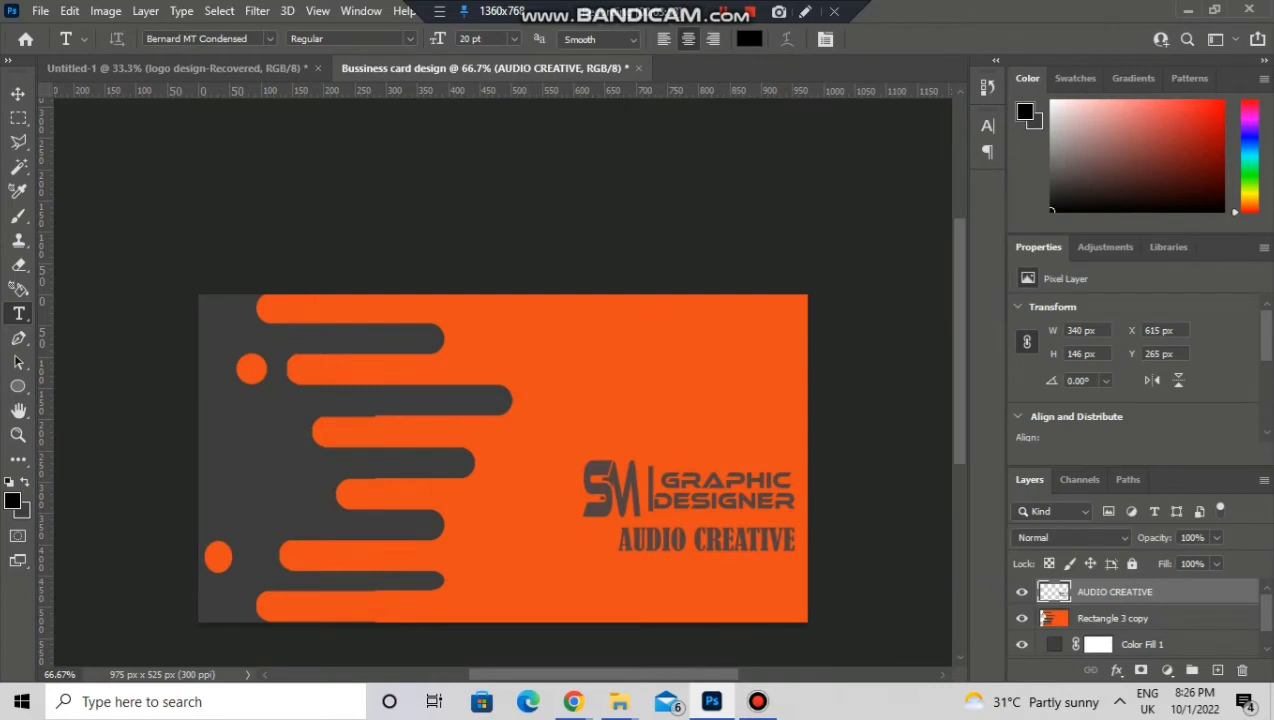
Move the merged logo and company name down near the card's lower edge, to X 620 px, Y 351 px
key("ctrl+t")
left_click_drag(700, 475, 703, 527)
key("Return")
key("t")
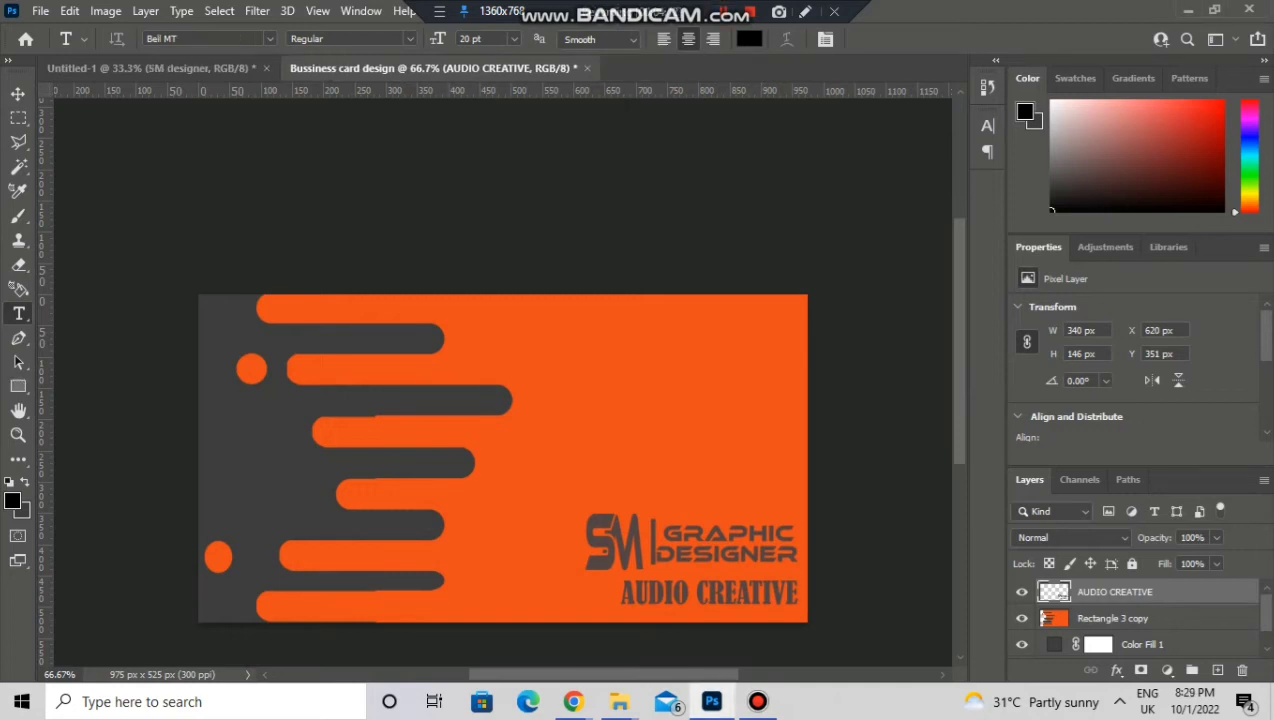
Copy the vertical SM designer layer from the Untitled-1 document into the business card document
scroll(500, 400, "down", 2)
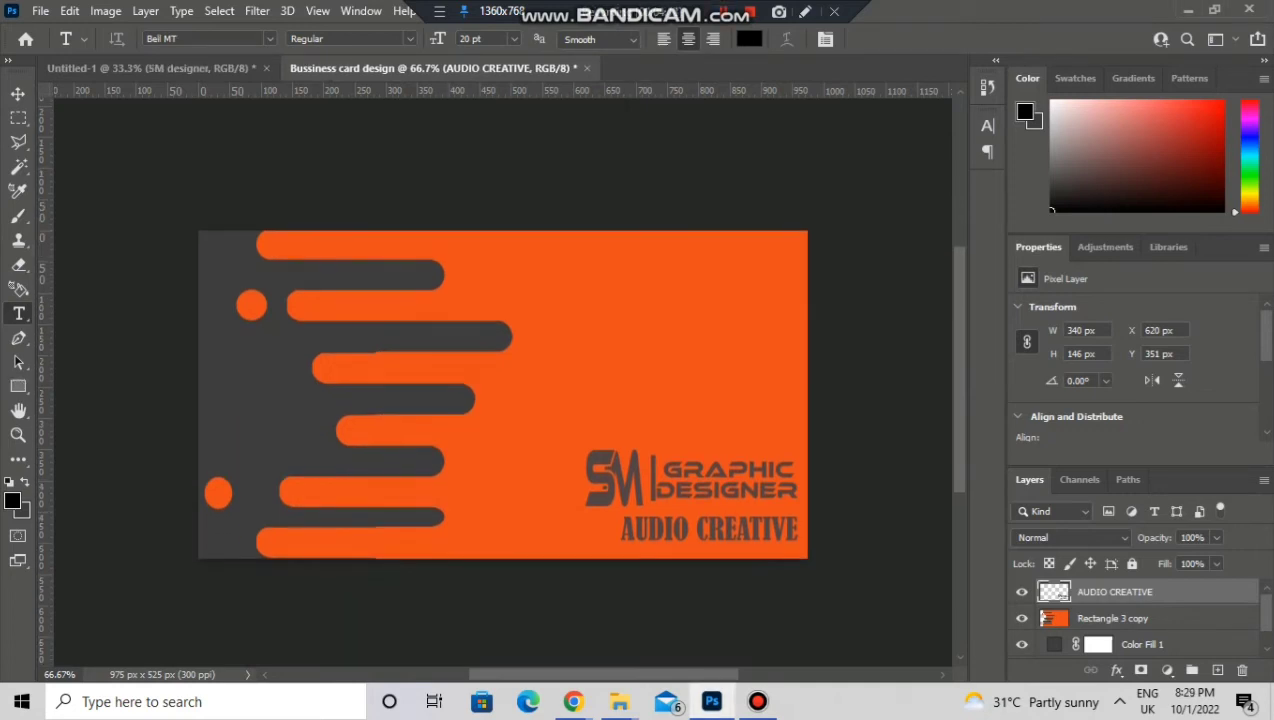
key("ctrl+Tab")
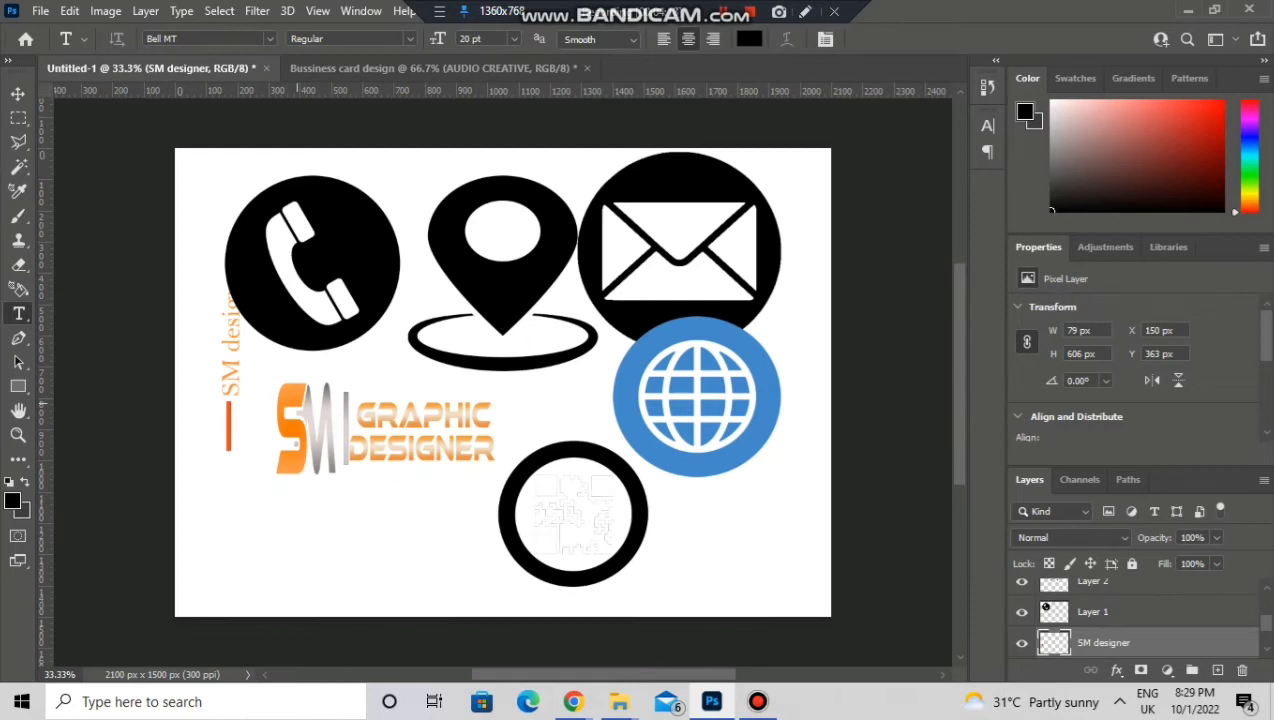
key("ctrl+t")
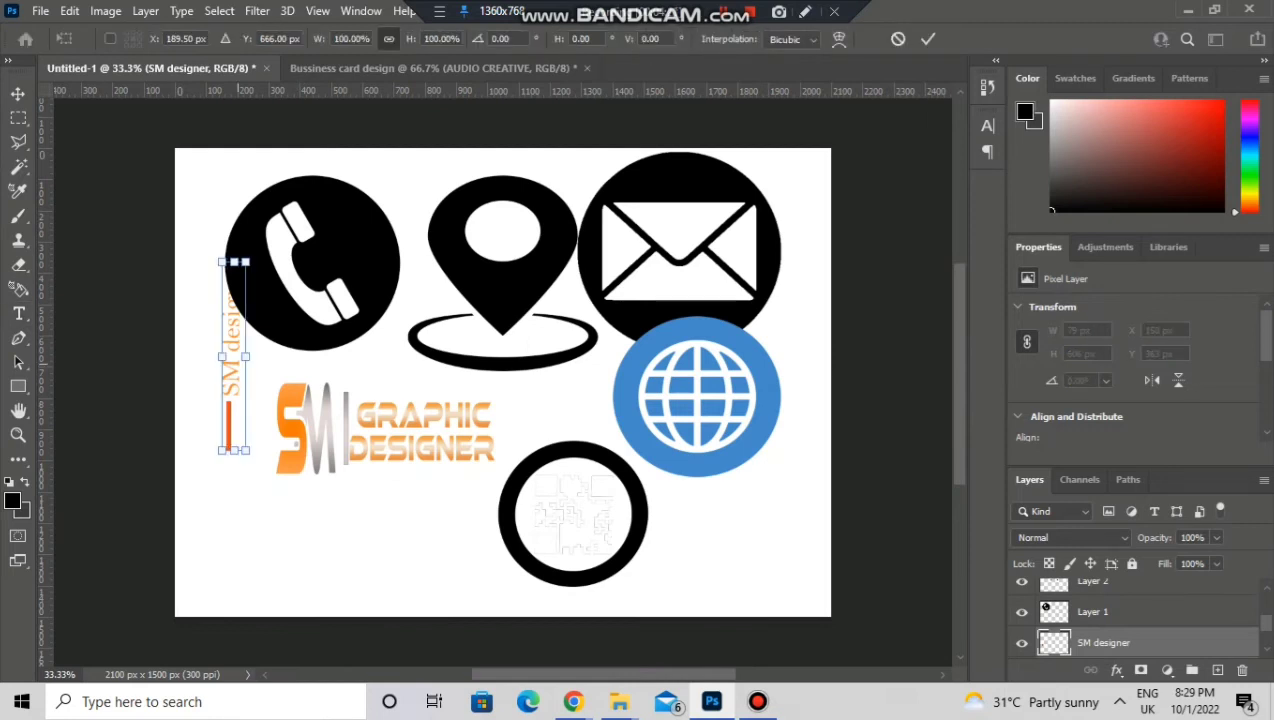
left_click(437, 68)
key("ctrl+v")
Shrink the SM designer text to about 53 × 221 px and place it along the card's left edge, at X 10 px, Y 152 px
key("ctrl+t")
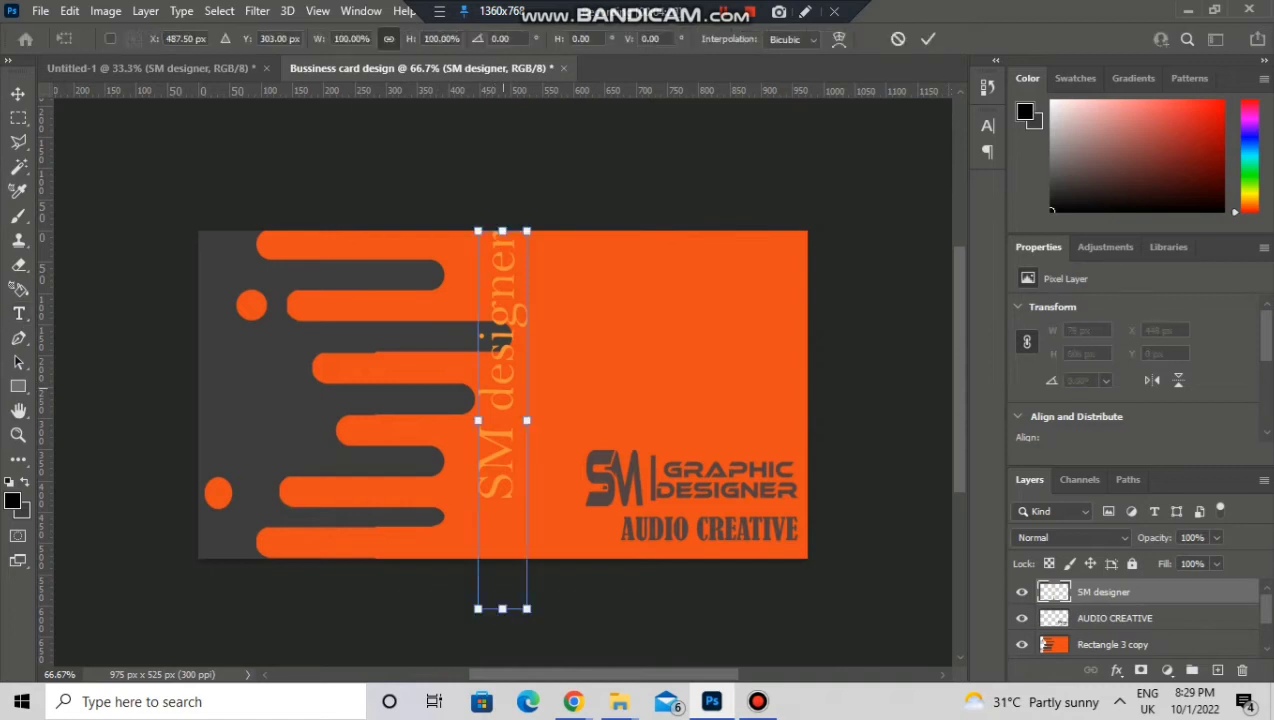
left_click_drag(453, 252, 453, 425)
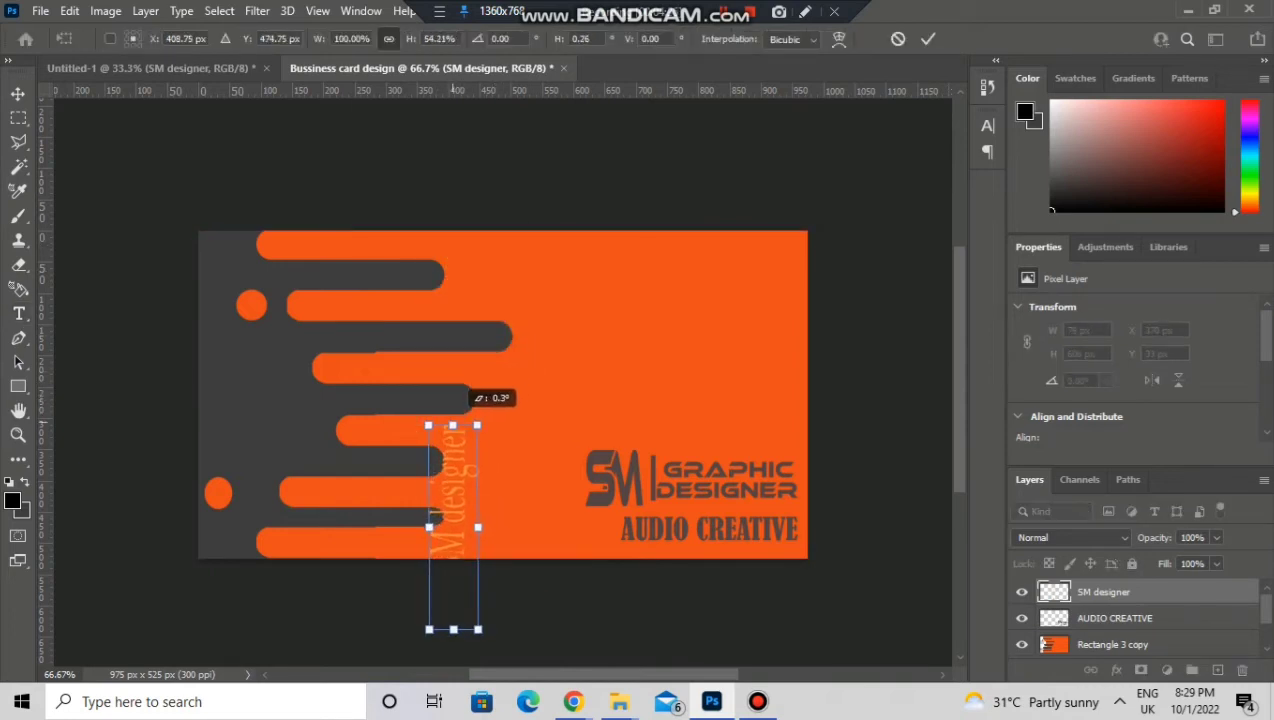
left_click_drag(455, 470, 539, 365)
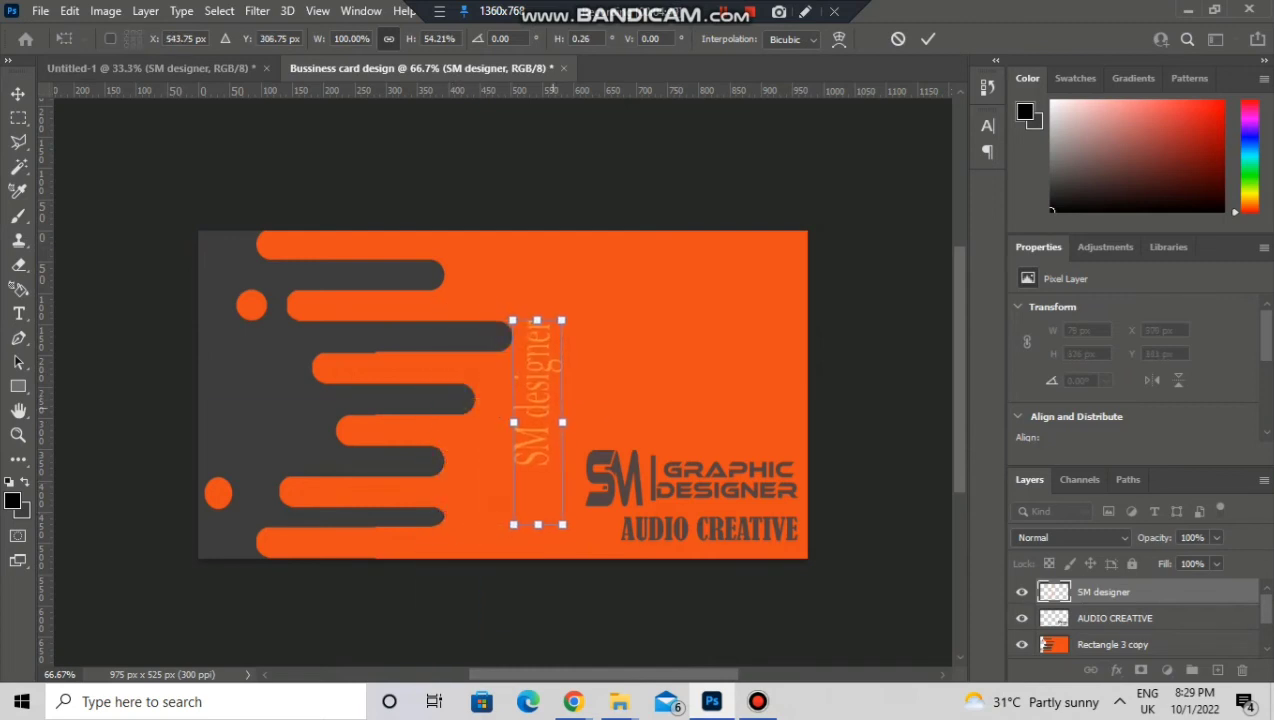
left_click_drag(513, 422, 242, 367)
left_click(928, 39)
key("ctrl+t")
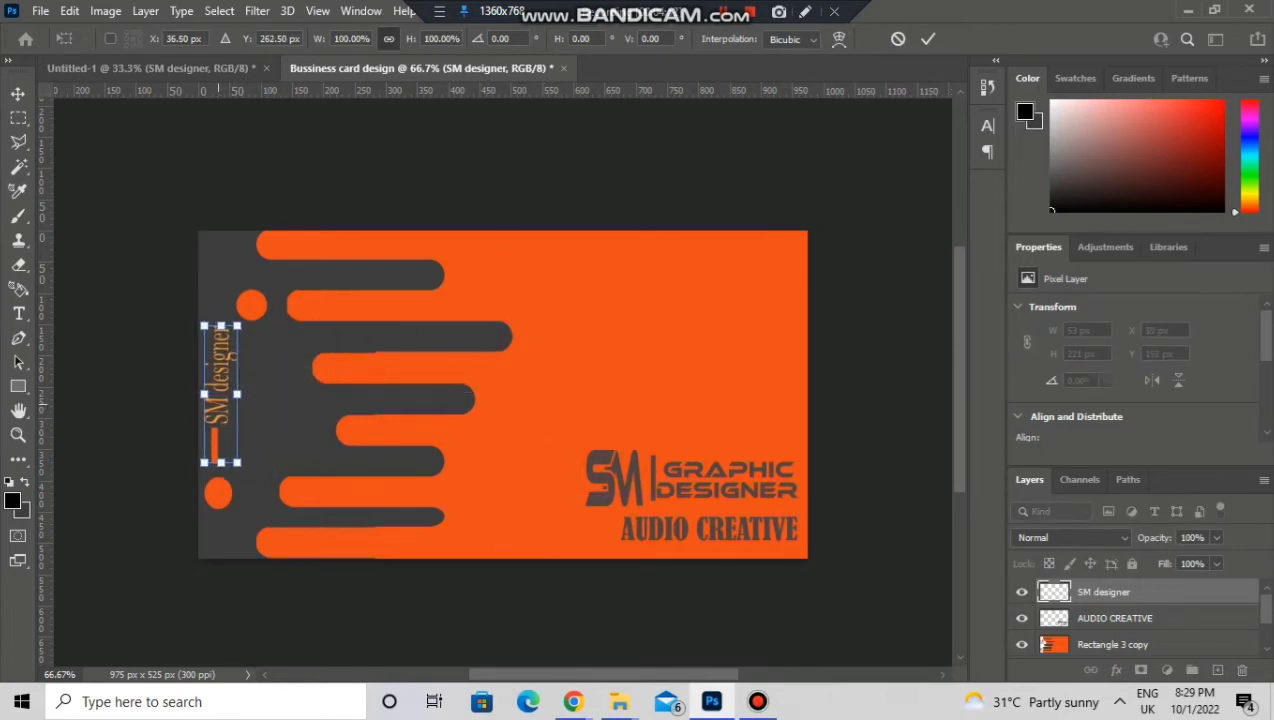
left_click(928, 39)
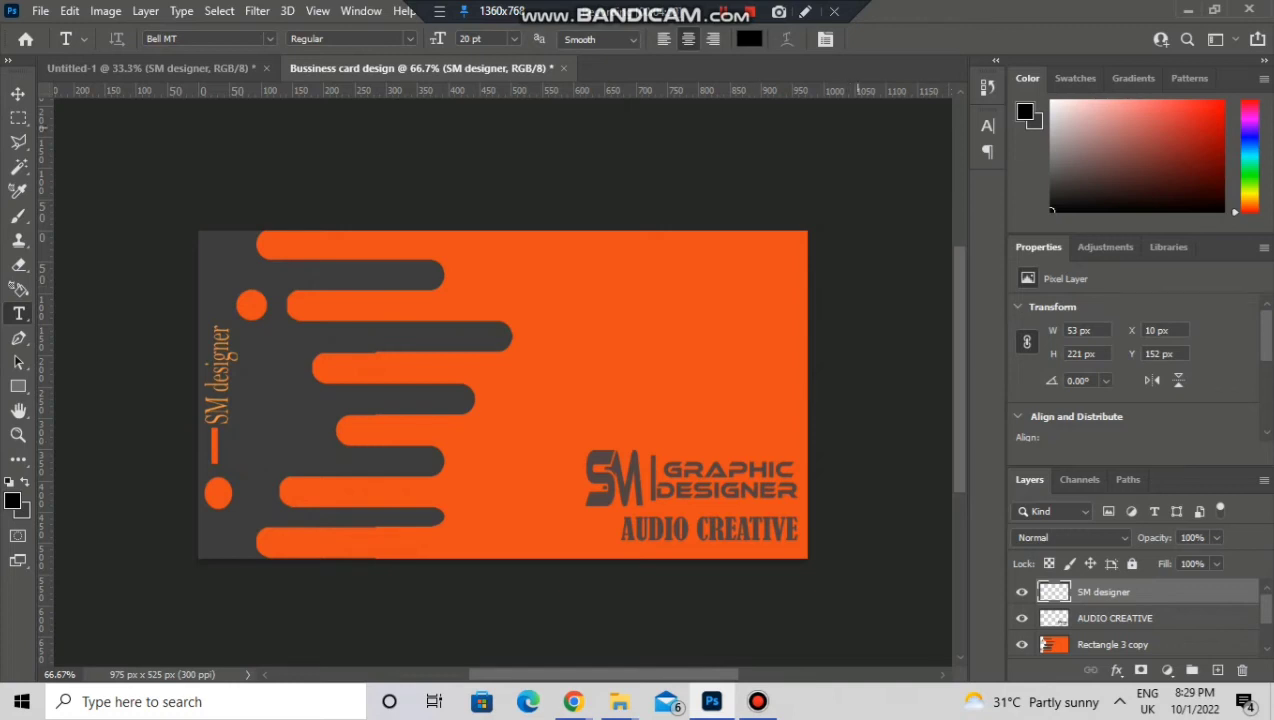
Merge the SM designer, AUDIO CREATIVE and card background artwork layers into a single layer
scroll(1140, 618, "down", 2)
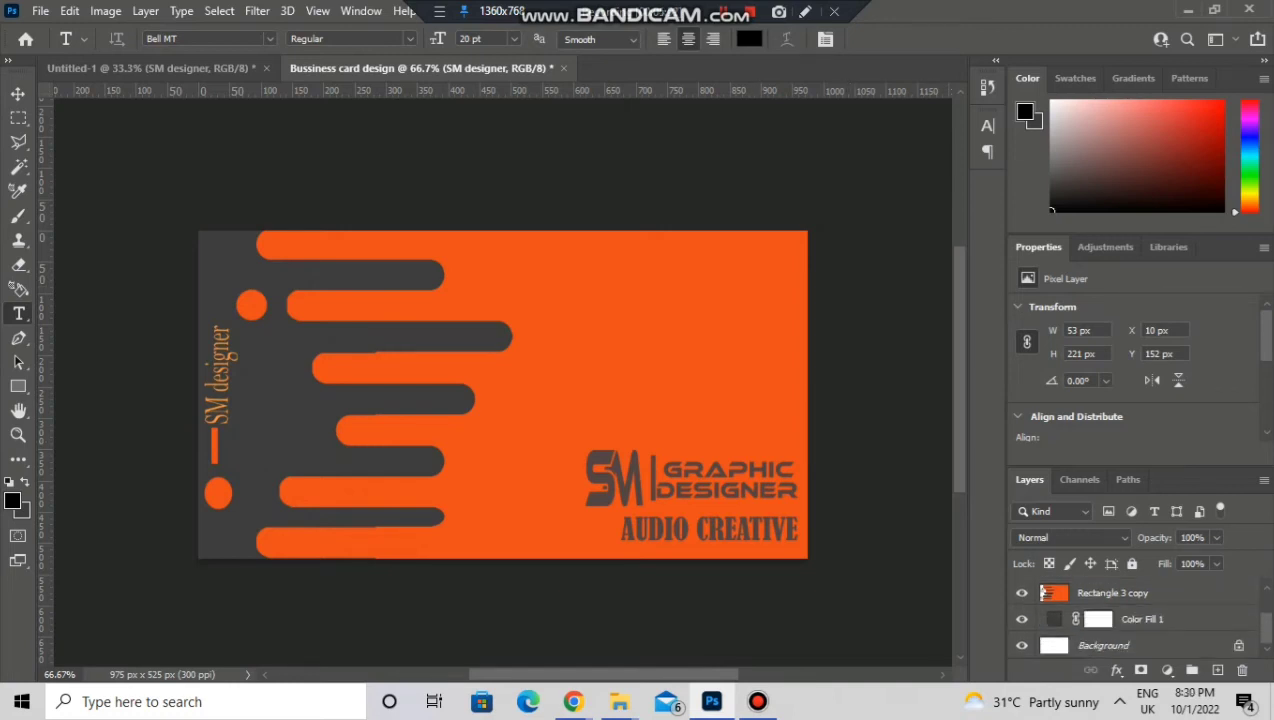
left_click(1140, 593, "ctrl")
scroll(1140, 610, "up", 2)
left_click(1140, 618, "ctrl")
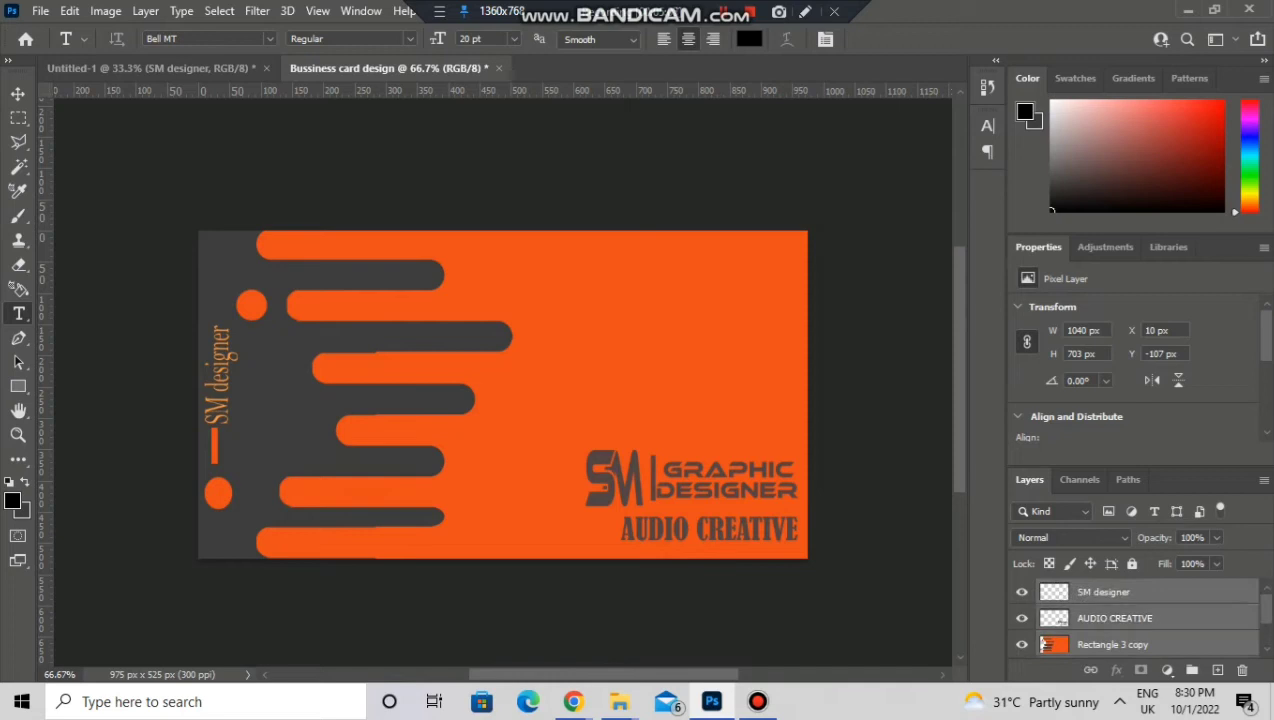
scroll(1120, 620, "down", 2)
scroll(1120, 620, "up", 2)
right_click(1122, 640)
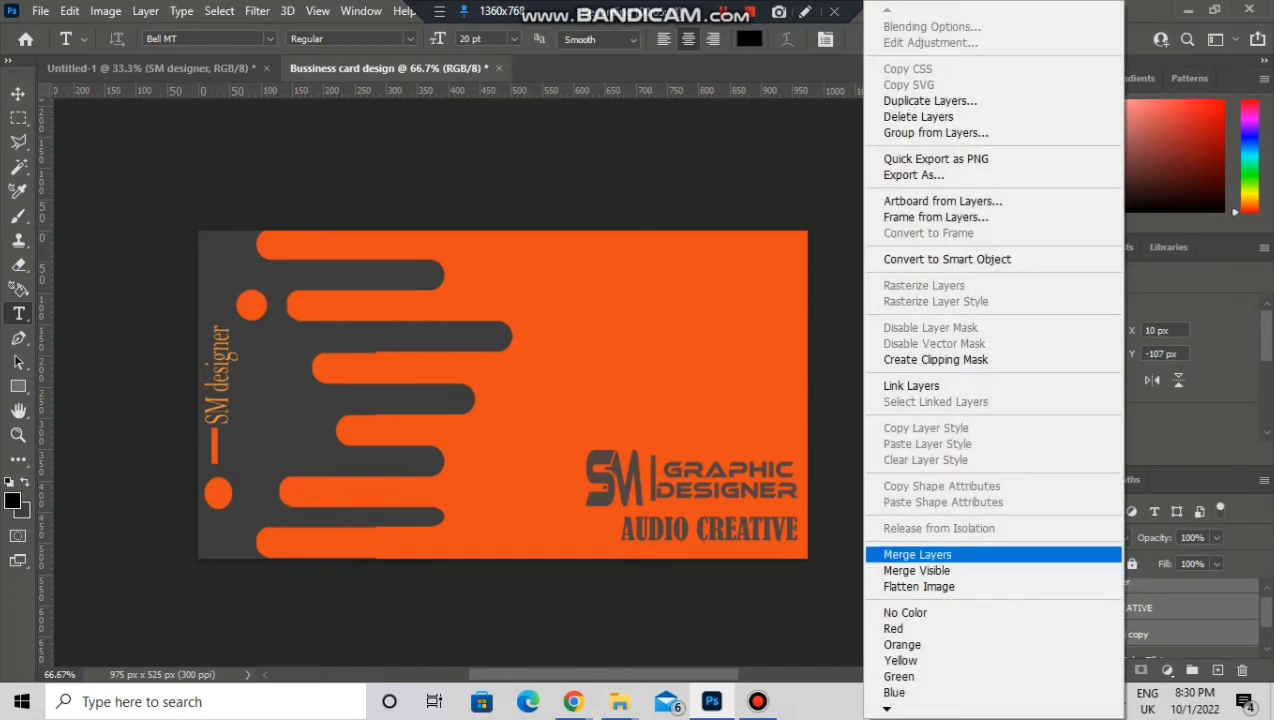
left_click(917, 554)
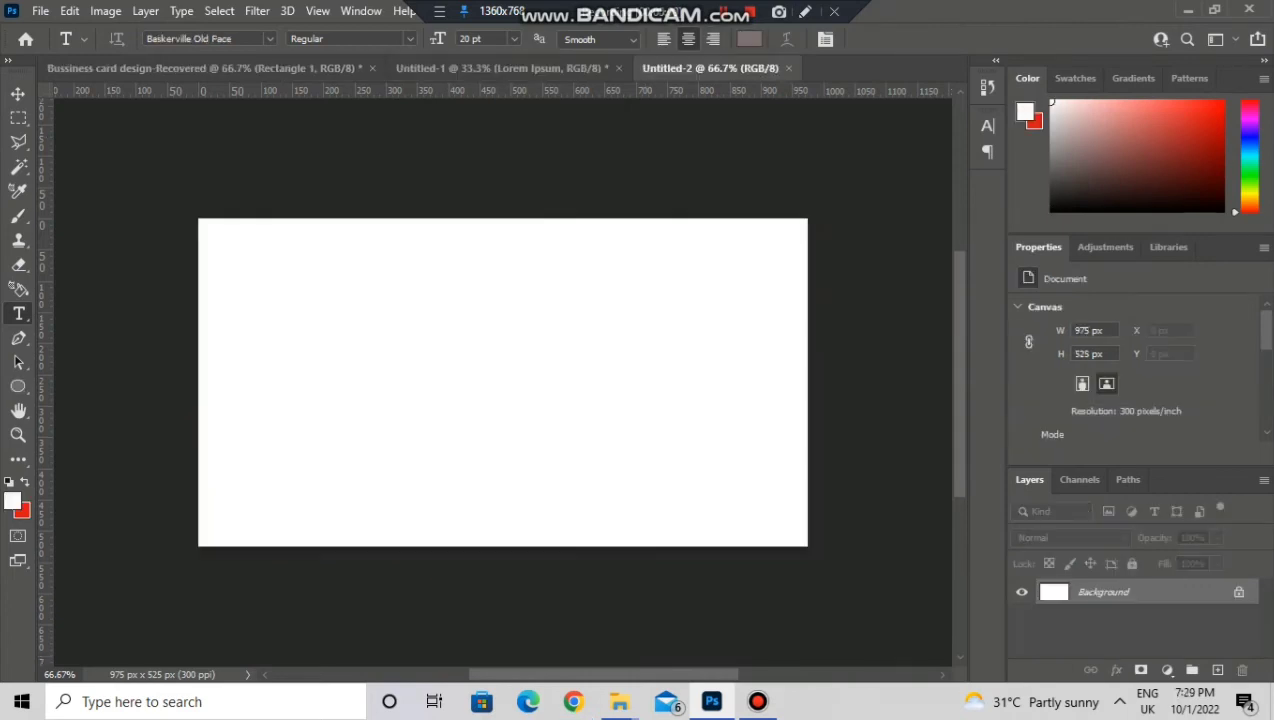
Add an orange Solid Color fill layer over the blank 975 × 525 px Untitled-2 document
left_click(1167, 669)
left_click(1166, 344)
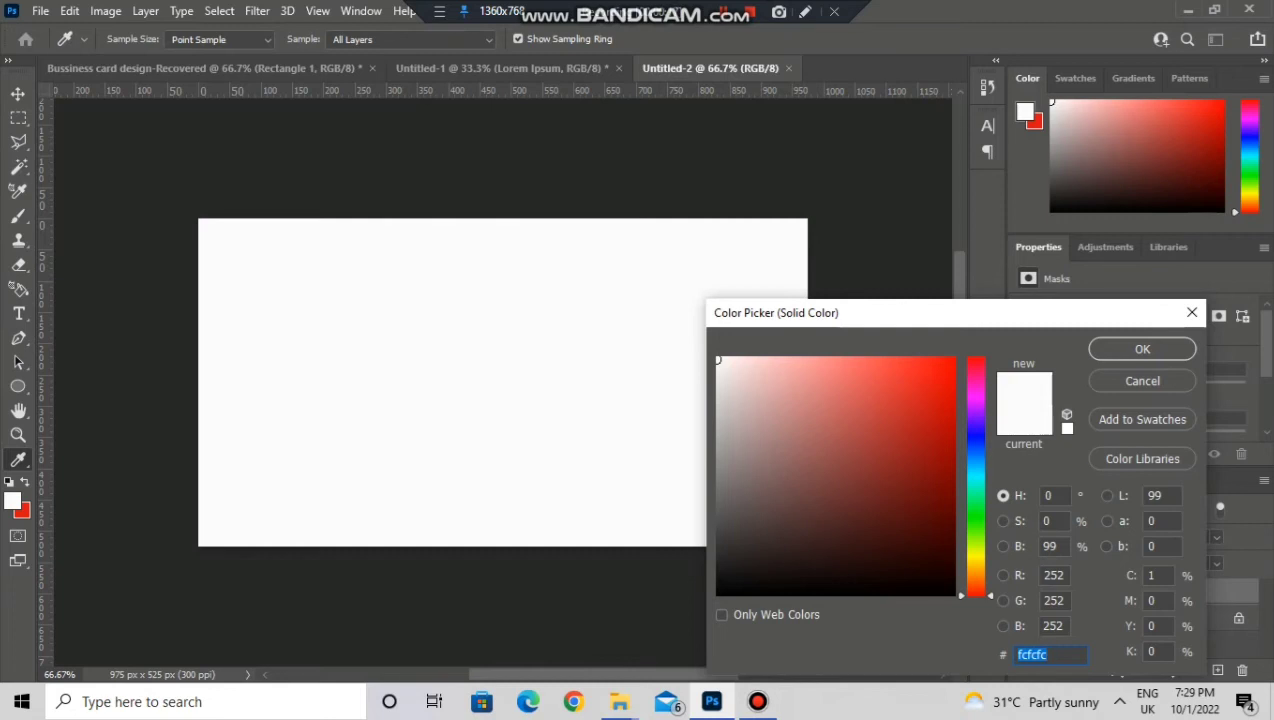
left_click(717, 537)
type("e94a19")
key("Return")
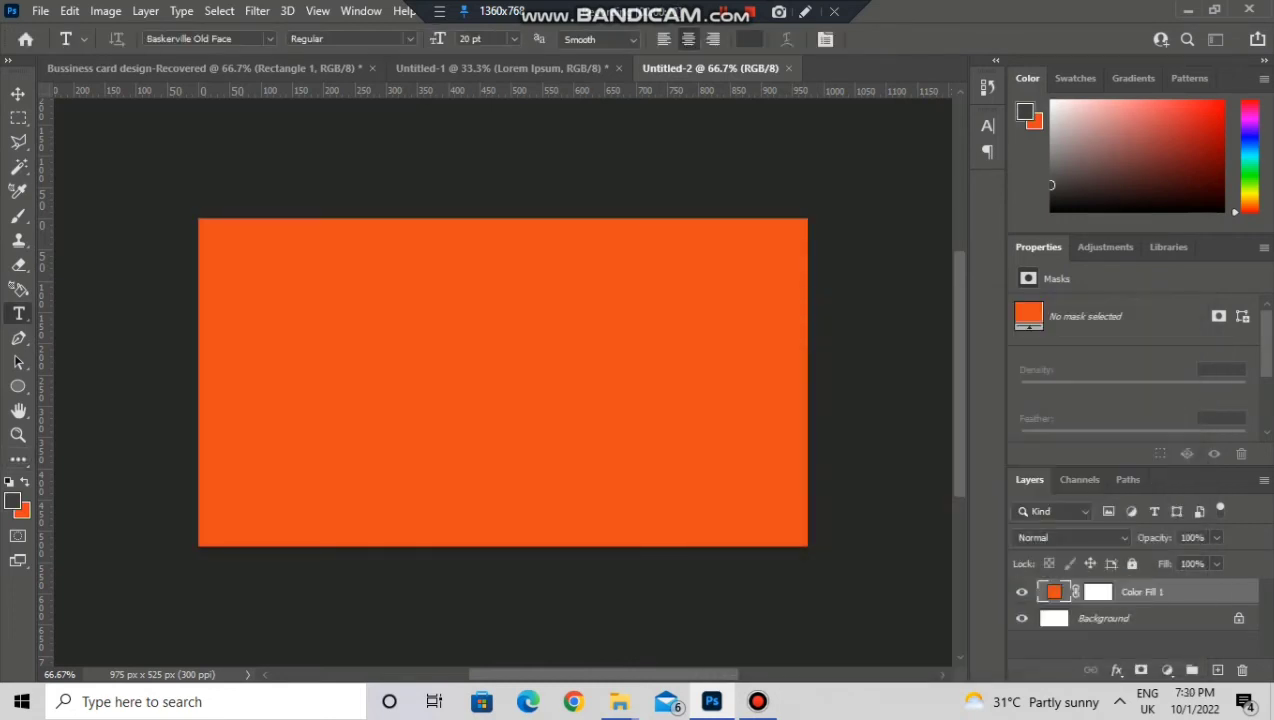
Copy the Rectangle 1 bar artwork from the Bussiness card design-Recovered document into Untitled-2
key("ctrl+Tab")
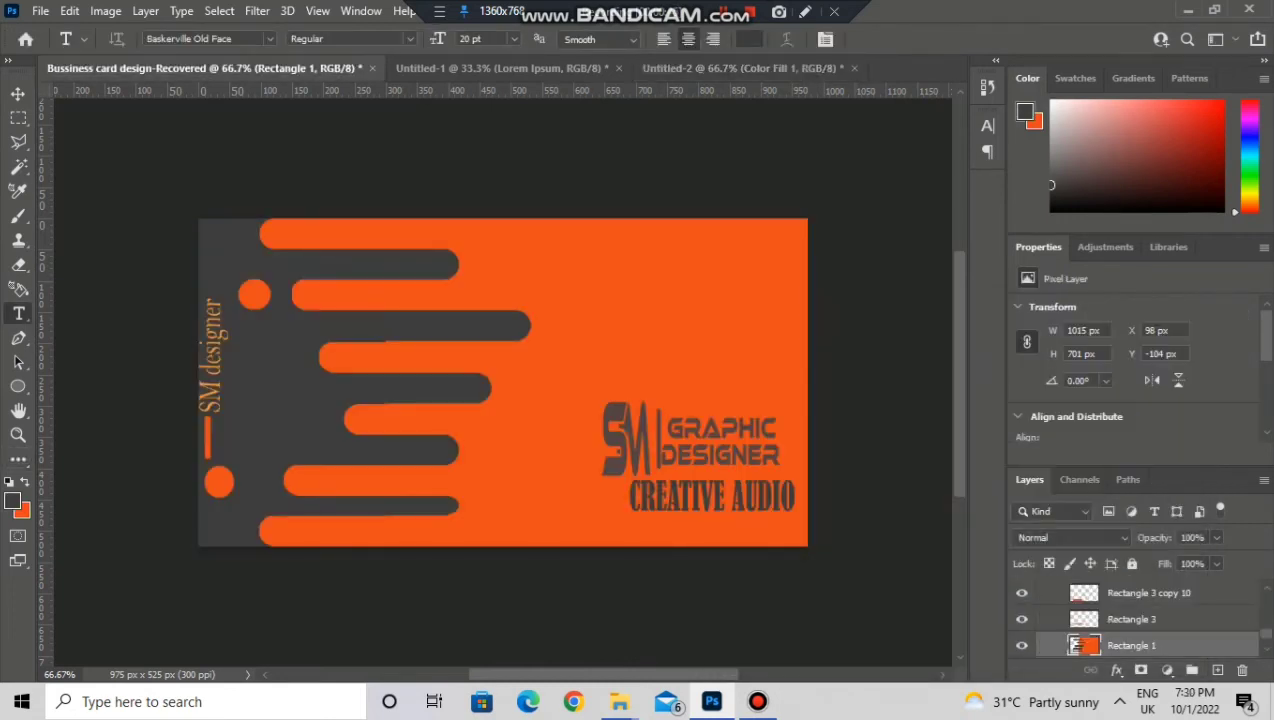
left_click_drag(1132, 646, 1132, 618)
left_click_drag(750, 28, 600, 325)
Flip the Rectangle 1 artwork horizontally at 93.37% scale and place its bars over the left part of the card
mouse_move(589, 190)
left_mouse_down()
mouse_move(591, 117)
mouse_move(590, 168)
left_mouse_up()
right_click(592, 372)
left_click(690, 341)
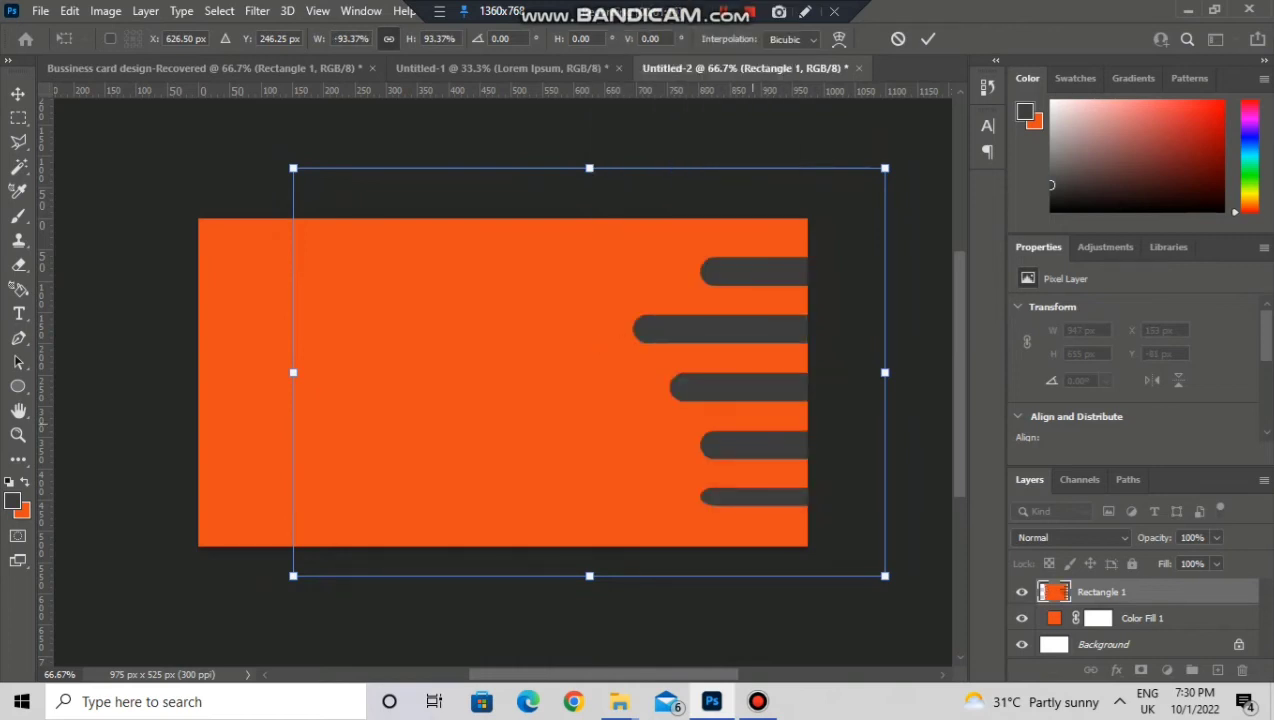
left_click_drag(765, 330, 350, 318)
right_click(357, 313)
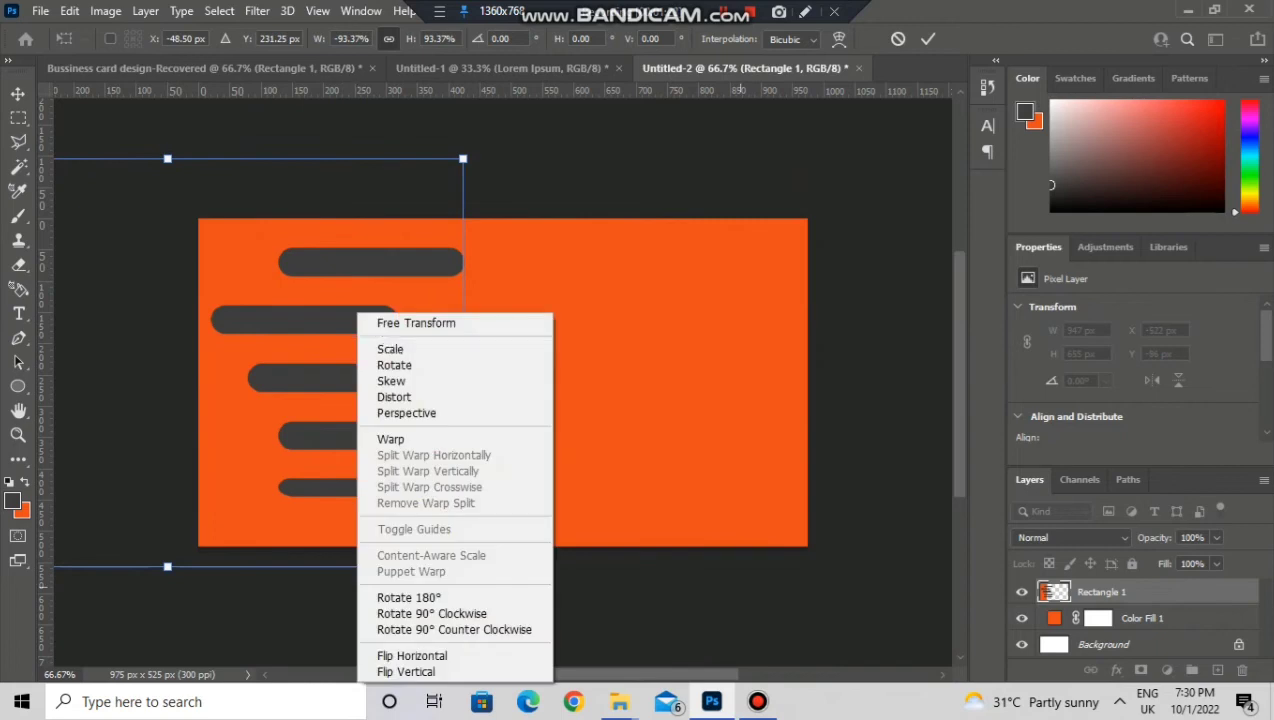
left_click(928, 39)
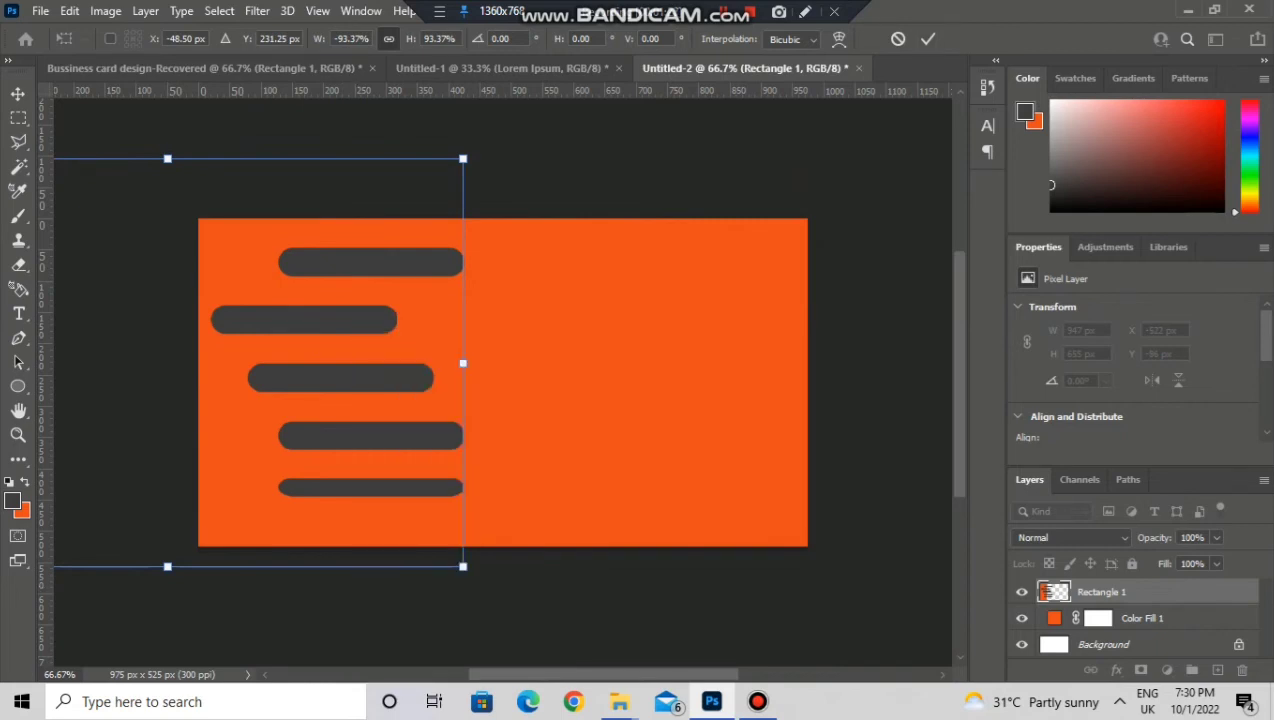
Apply a dark grey 3e3e3e Color Overlay at 100% opacity to the Rectangle 1 layer
right_click(1121, 592)
left_click(950, 27)
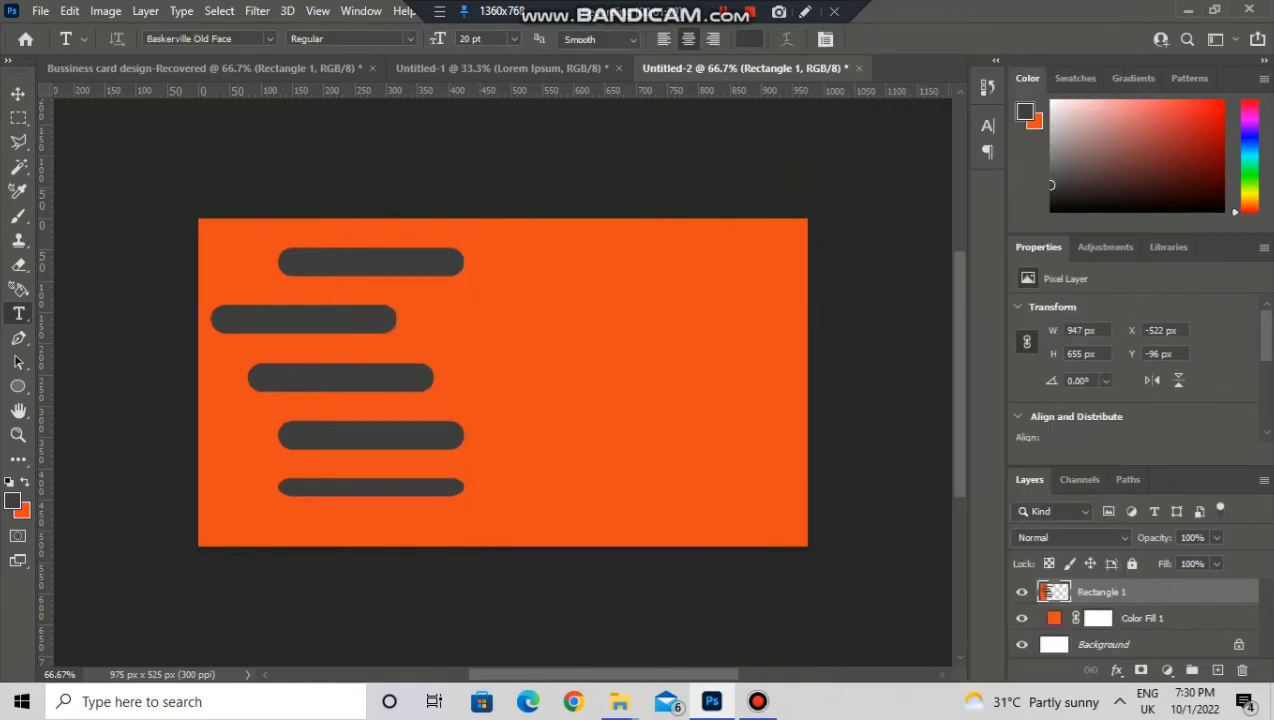
double_click(1120, 592)
left_click(425, 405)
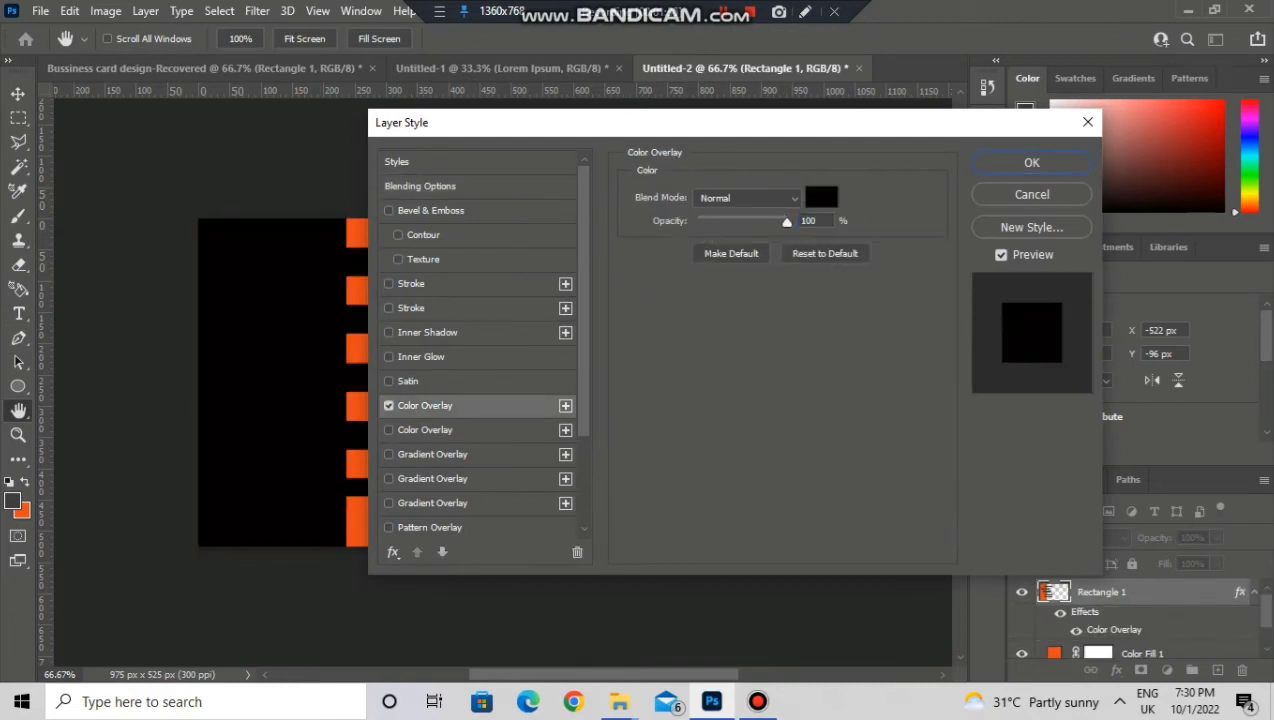
left_click(822, 197)
left_click(717, 529)
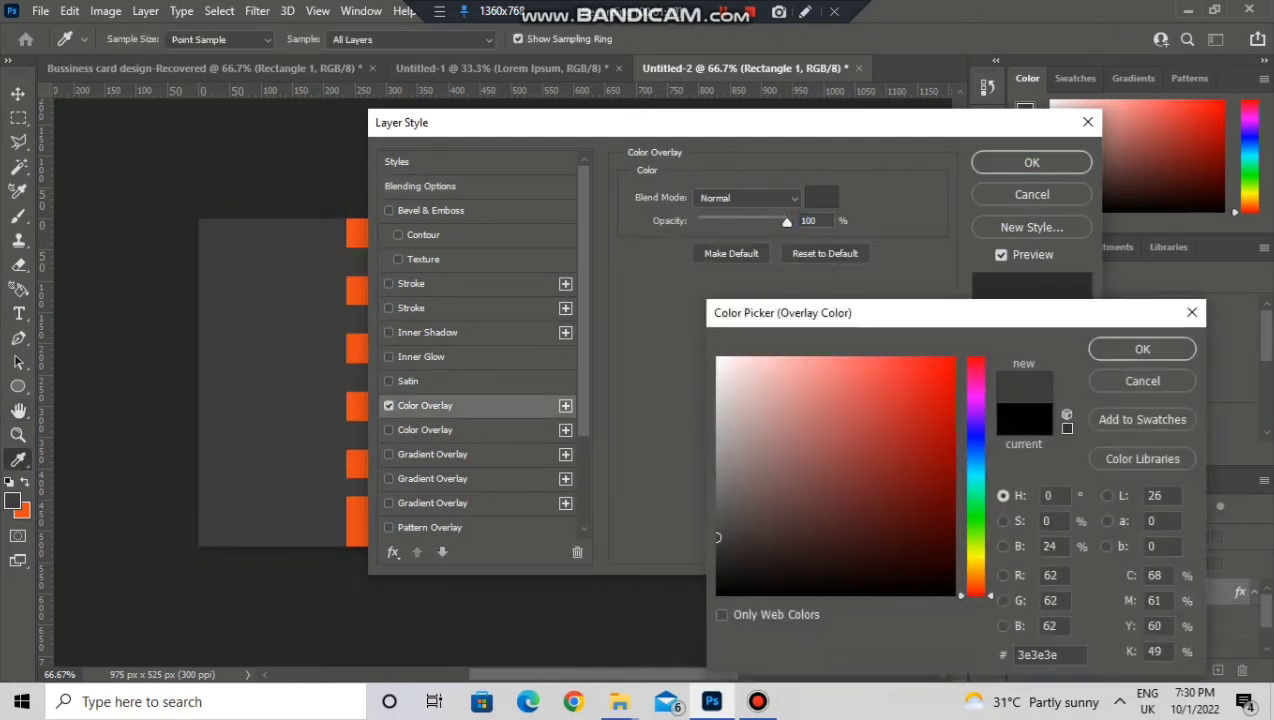
left_click(1142, 349)
left_click(1031, 162)
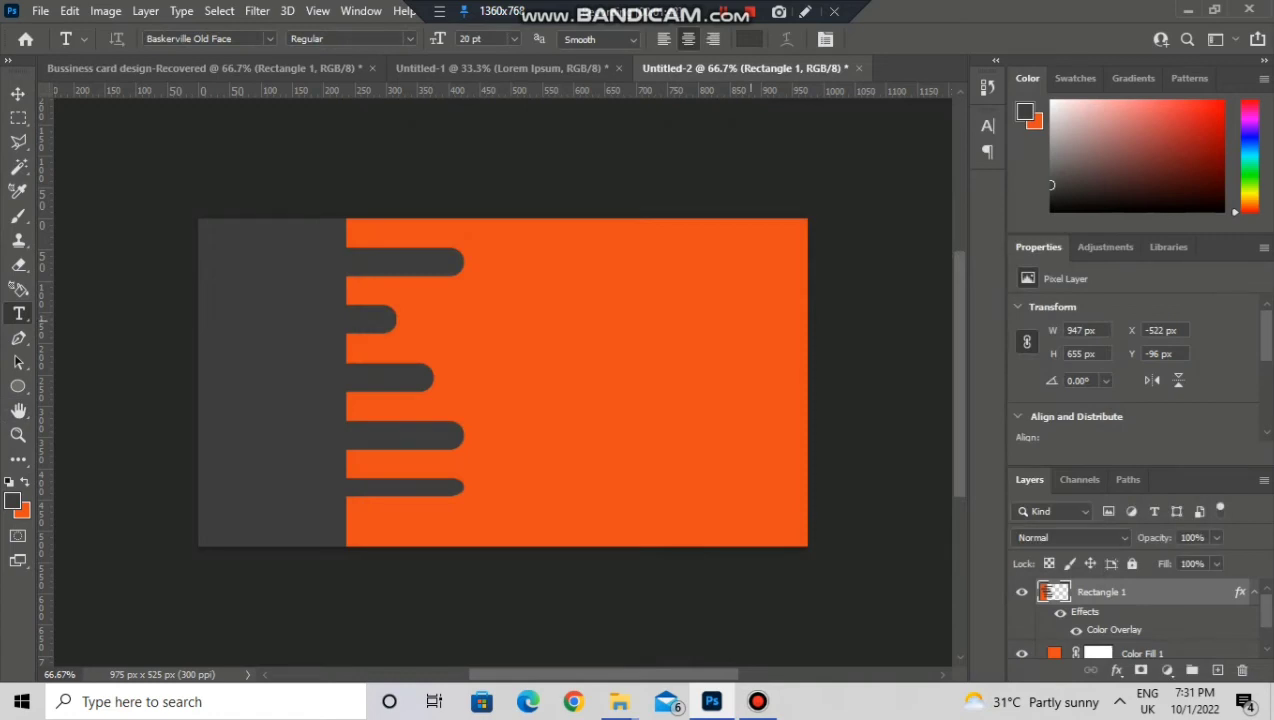
Enlarge the Rectangle 1 artwork to about 123% and shift it so its bars span the card's height
key("ctrl+t")
left_click_drag(167, 566, 169, 628)
left_click_drag(418, 388, 435, 349)
left_click_drag(184, 588, 184, 622)
Try flipping the enlarged Rectangle 1 artwork horizontally, and flip it back
right_click(440, 88)
left_click(530, 430)
right_click(482, 400)
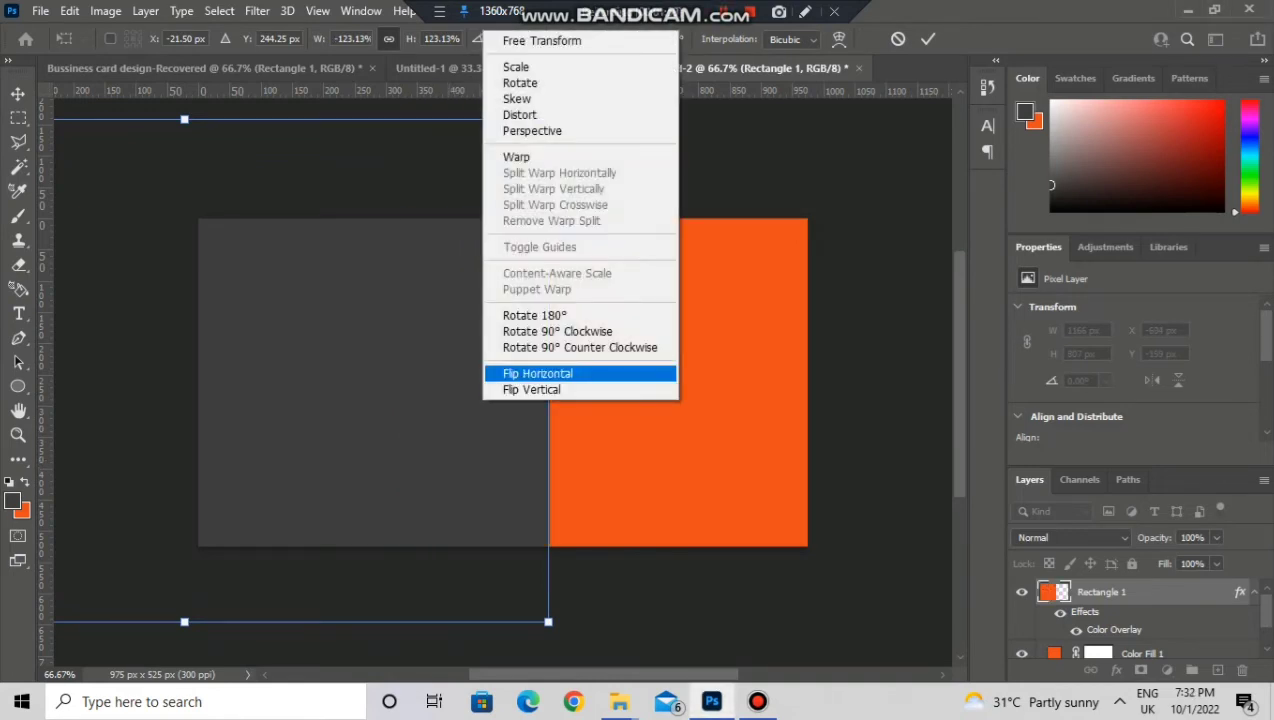
left_click(545, 449)
Narrow and stretch the Rectangle 1 artwork to about 1103 × 848 px, positioned at X -615 px, Y -178 px
left_click_drag(549, 142, 502, 134)
left_click_drag(158, 134, 158, 107)
left_click_drag(158, 609, 158, 631)
left_click(928, 38)
key("t")
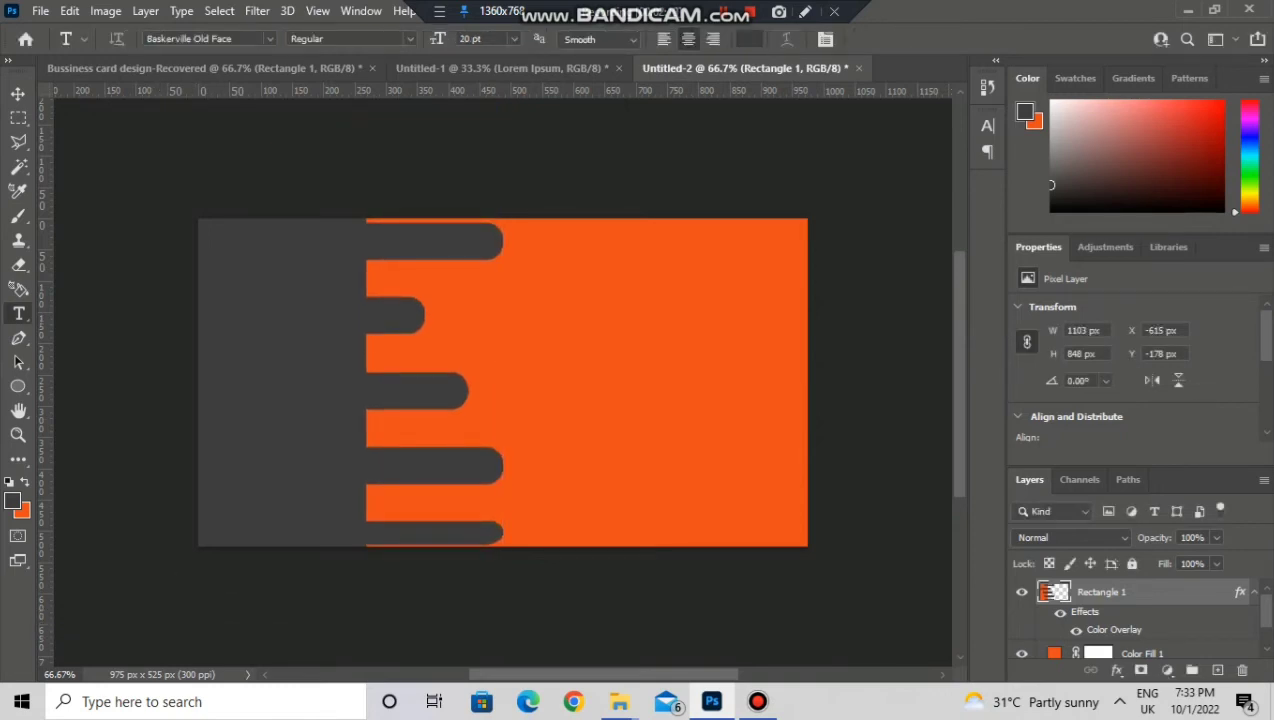
Draw a dark grey ellipse about 59 × 76 px just beyond the rounded end of the second bar
left_click(18, 386)
left_click(90, 401)
left_click_drag(449, 295, 434, 340)
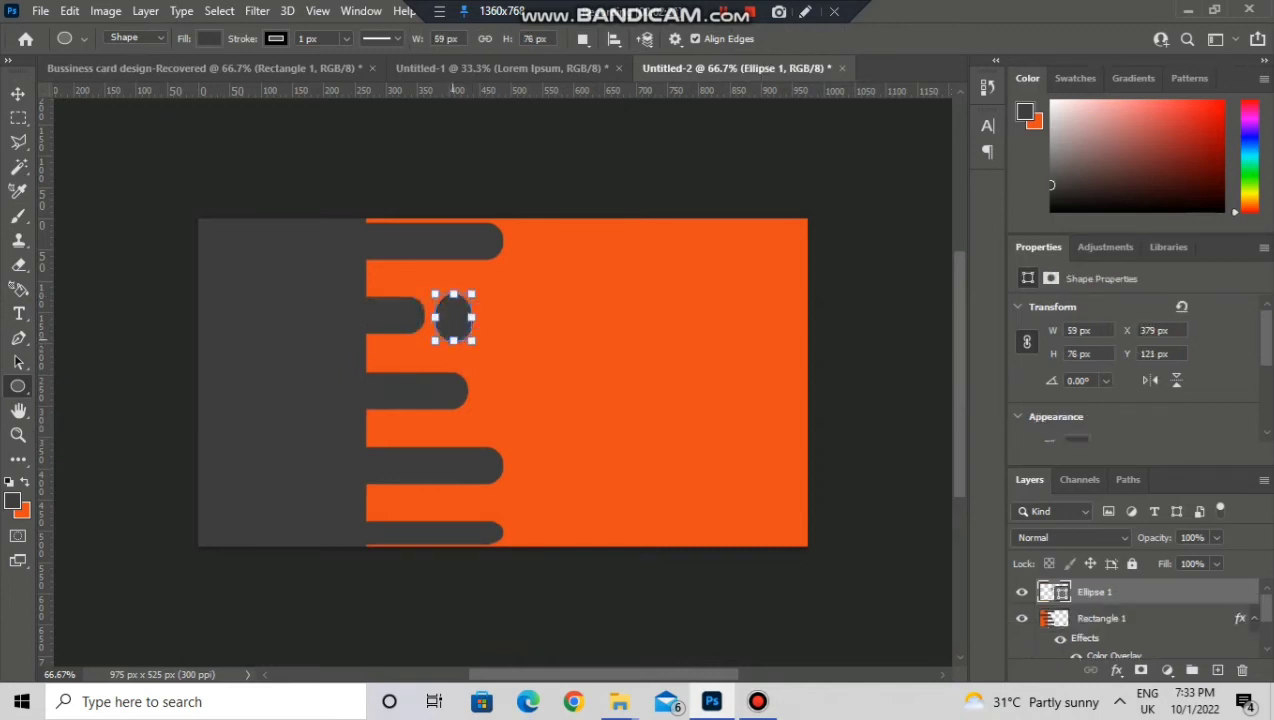
Rasterize the ellipse by the second bar, and draw a strokeless, rasterized dark grey ellipse about 60 × 65 px at the fourth bar's end
right_click(1128, 592)
left_click(960, 282)
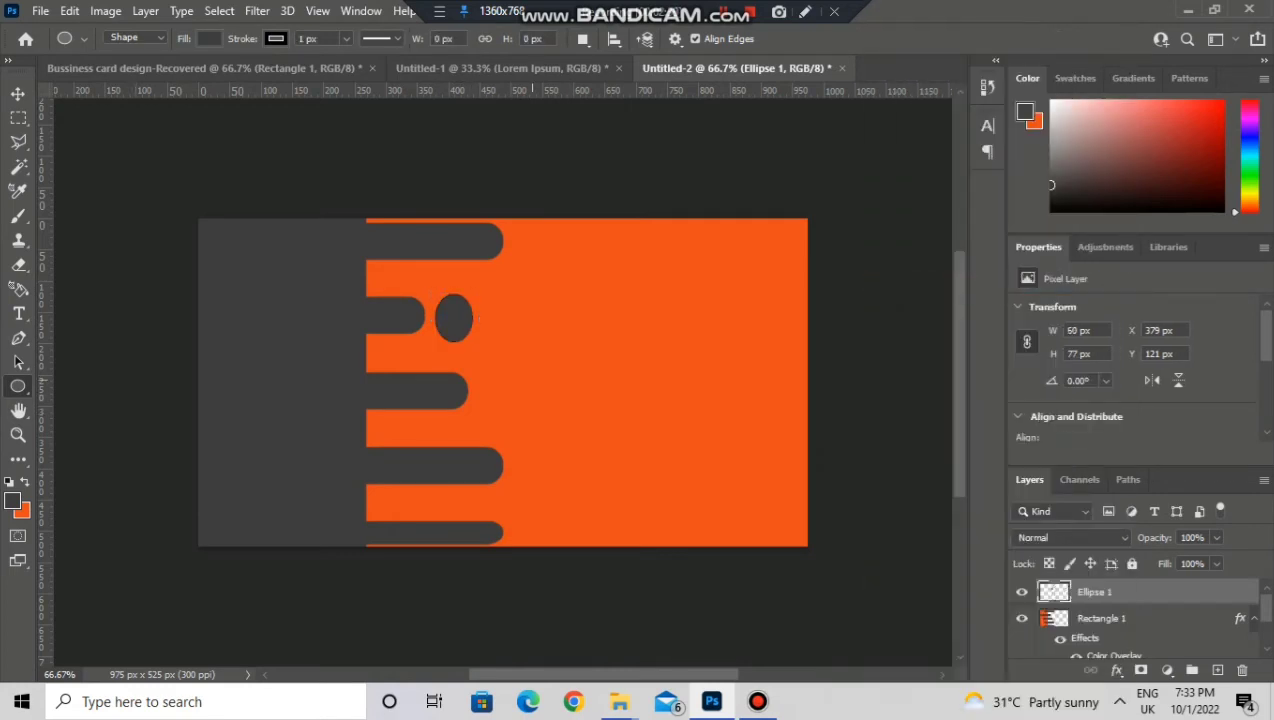
left_click_drag(541, 446, 504, 486)
left_click(276, 39)
left_click(166, 75)
left_click(453, 390)
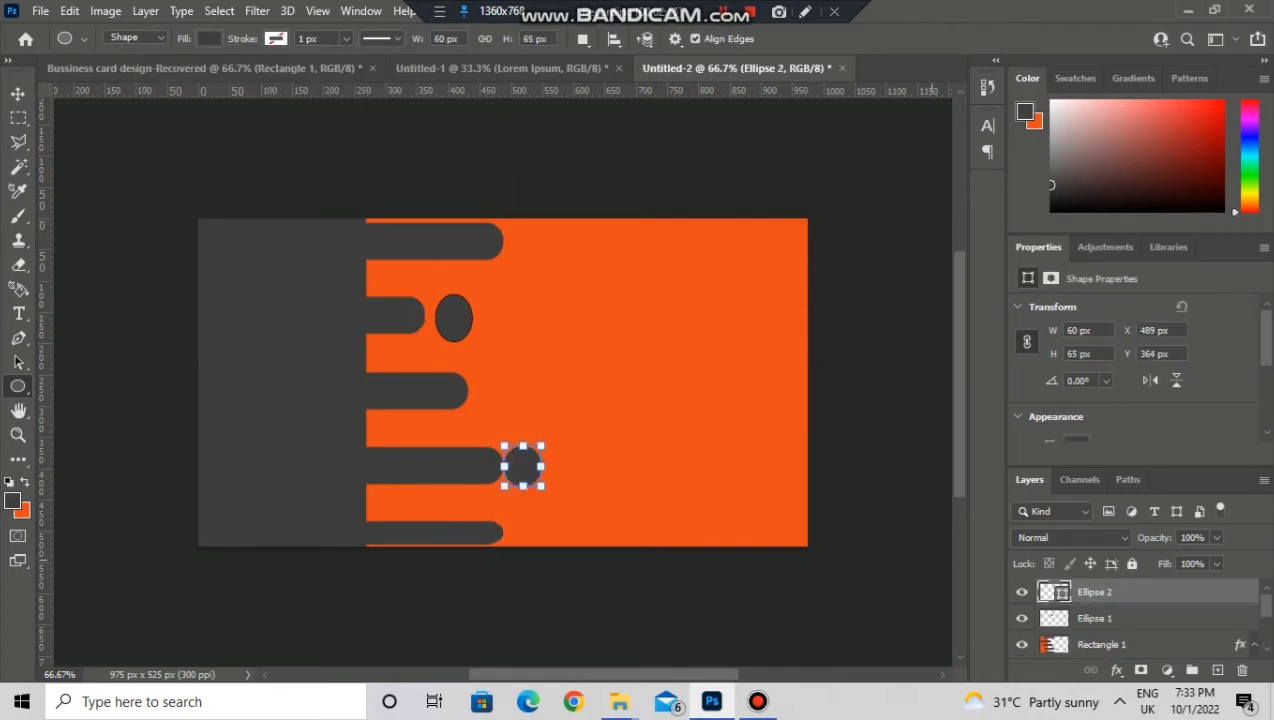
right_click(1128, 592)
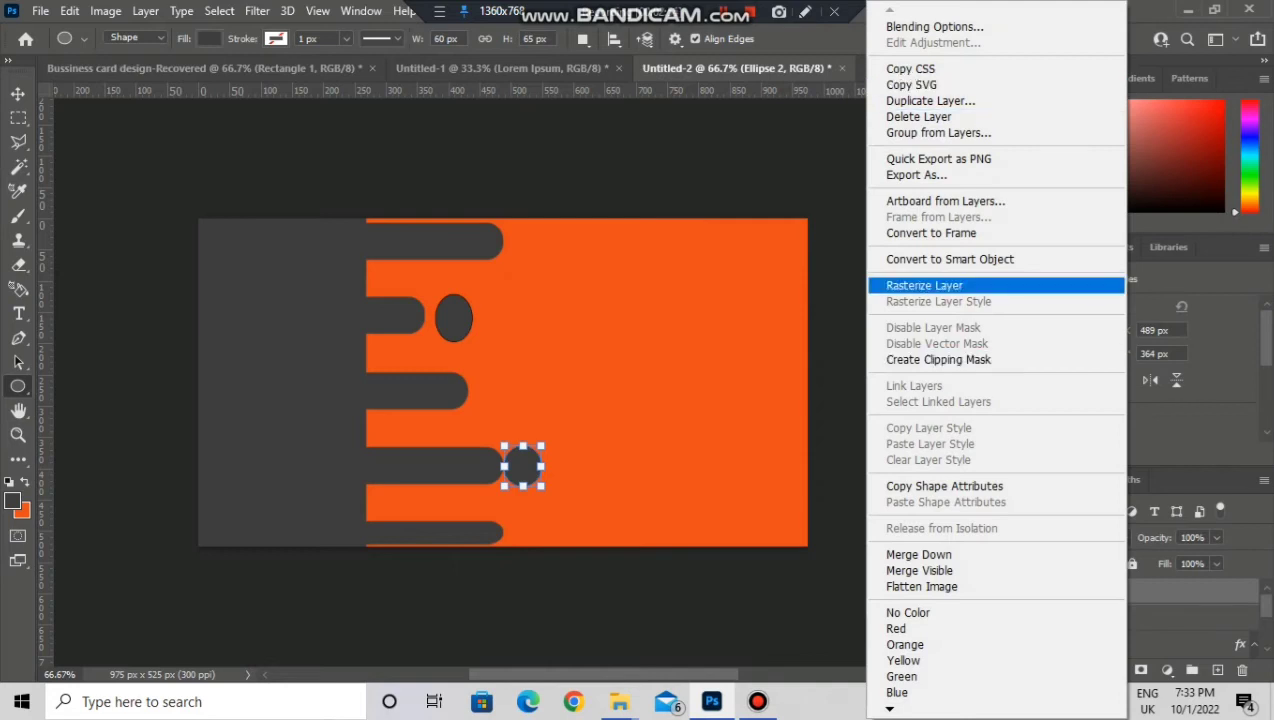
left_click(960, 285)
Copy the logo from the Untitled-1 document into the Untitled-2 card
left_click(505, 68)
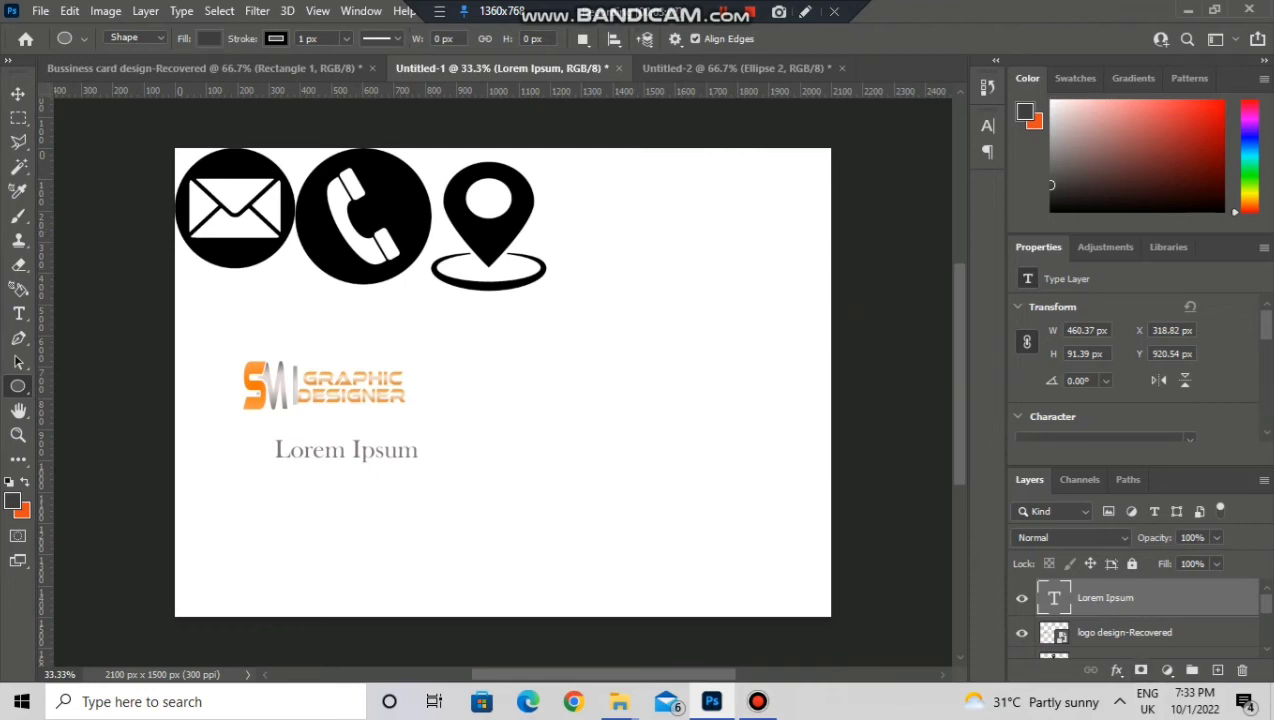
left_click(1124, 632)
key("ctrl+t")
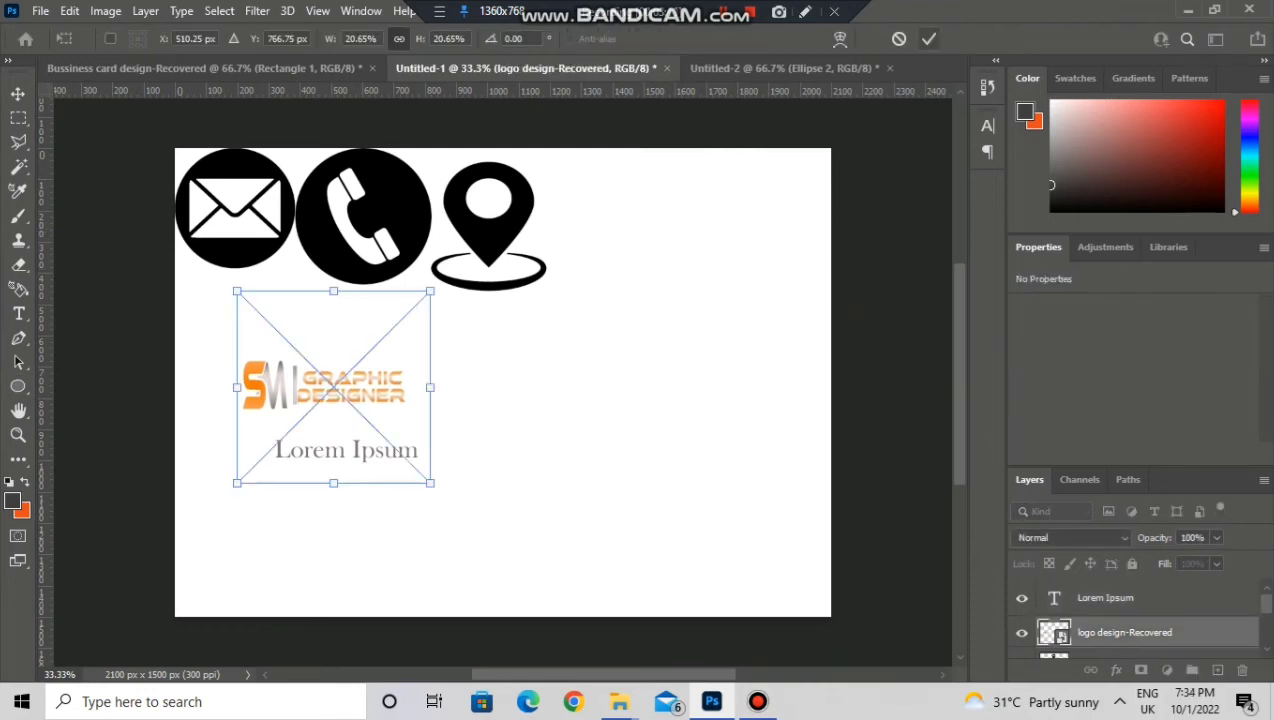
key("Escape")
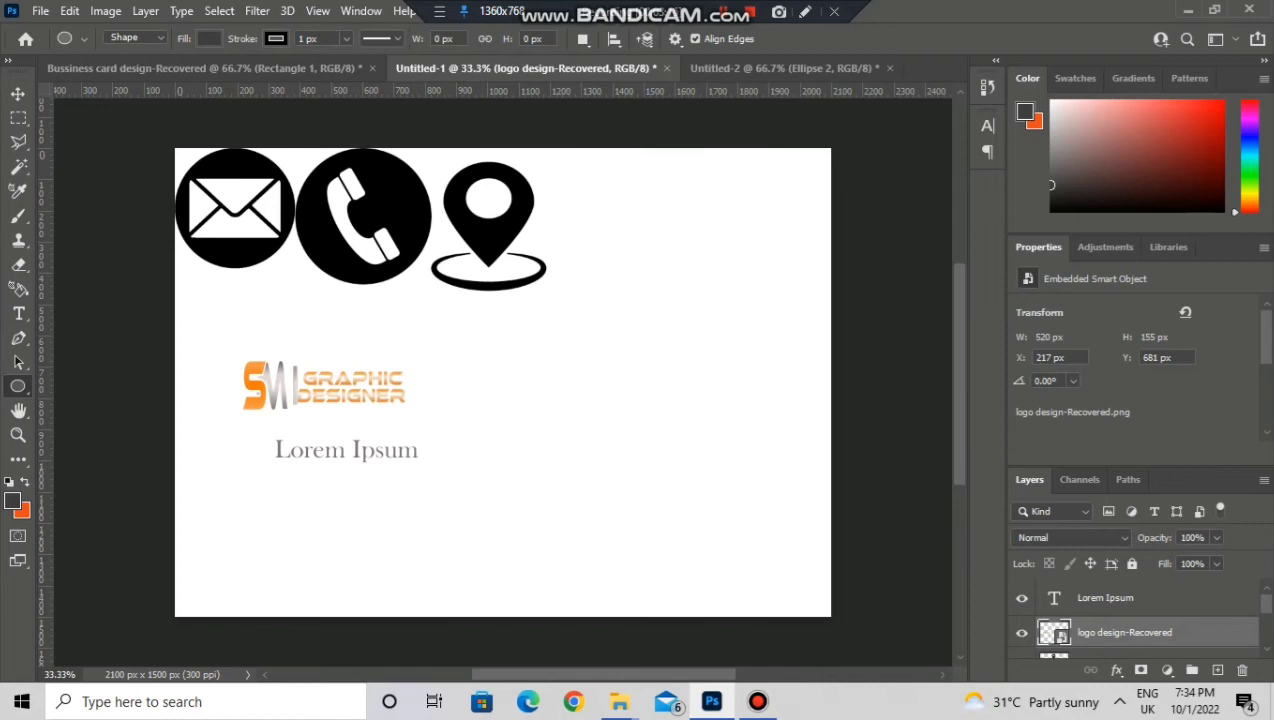
left_click(345, 390)
left_click(741, 161)
left_click(205, 69)
left_click(785, 67)
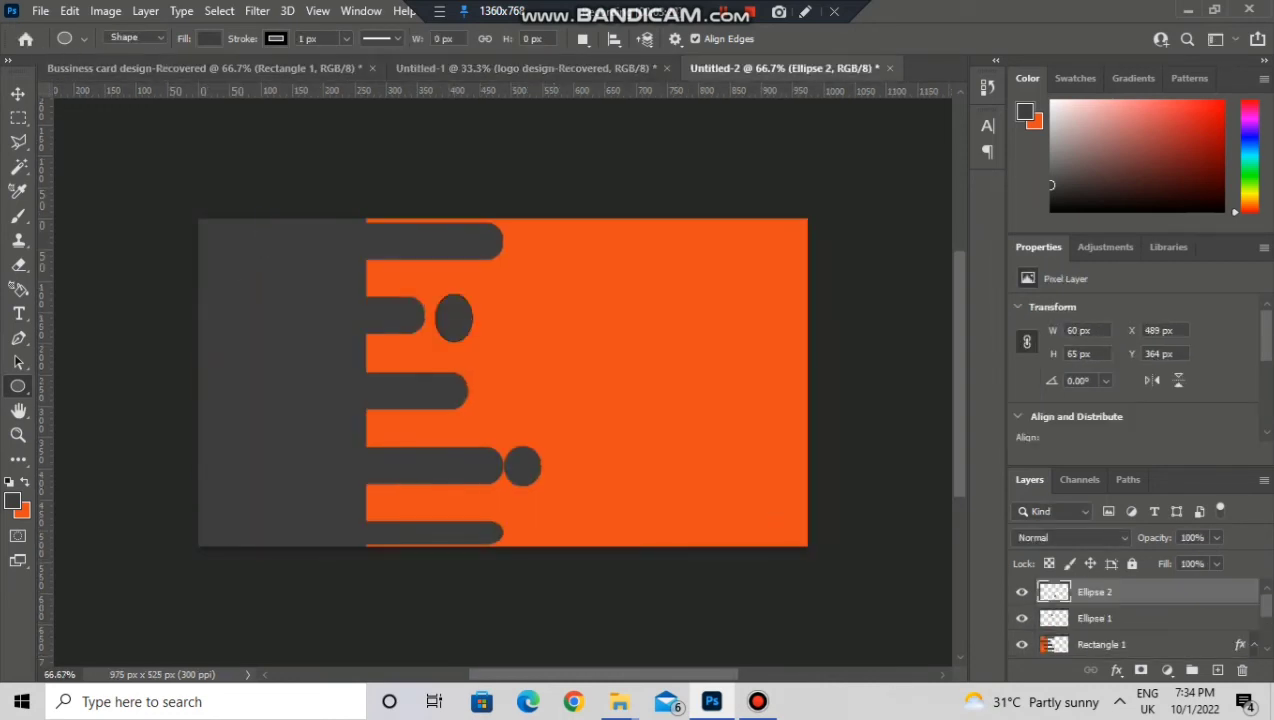
key("ctrl+v")
Scale the pasted logo down to 268 × 80 px and place it in the card's upper right corner at X 646 px, Y 6 px
key("ctrl+t")
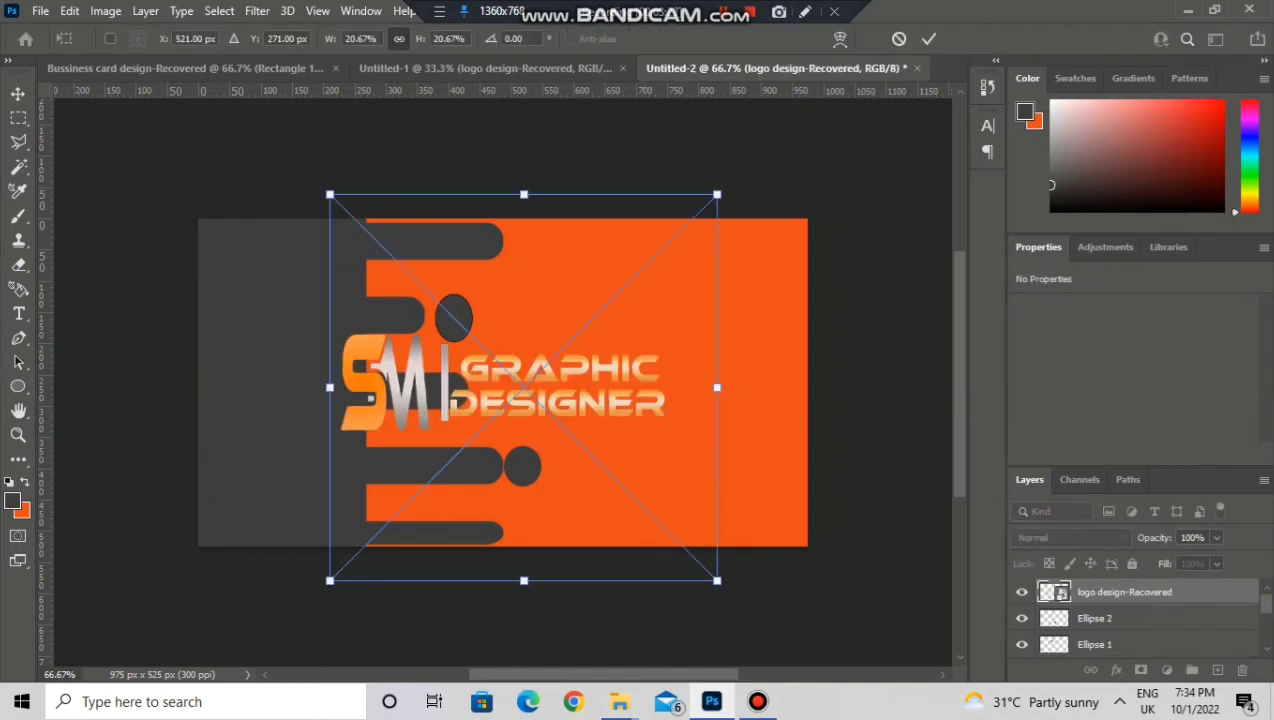
left_click_drag(524, 194, 524, 361)
left_click_drag(527, 434, 700, 227)
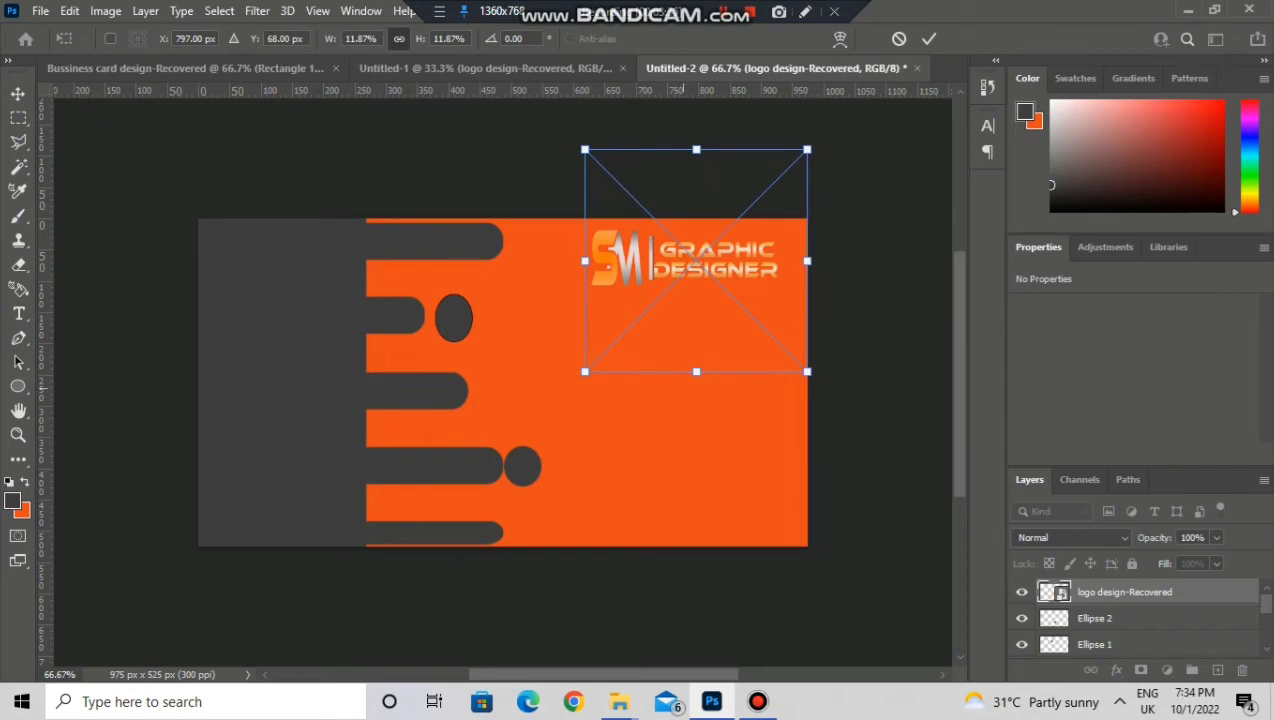
left_click_drag(696, 371, 696, 349)
key("Return")
Recolour the logo with a dark grey Color Overlay at Normal blend mode and 100% opacity
right_click(1125, 592)
left_click(910, 27)
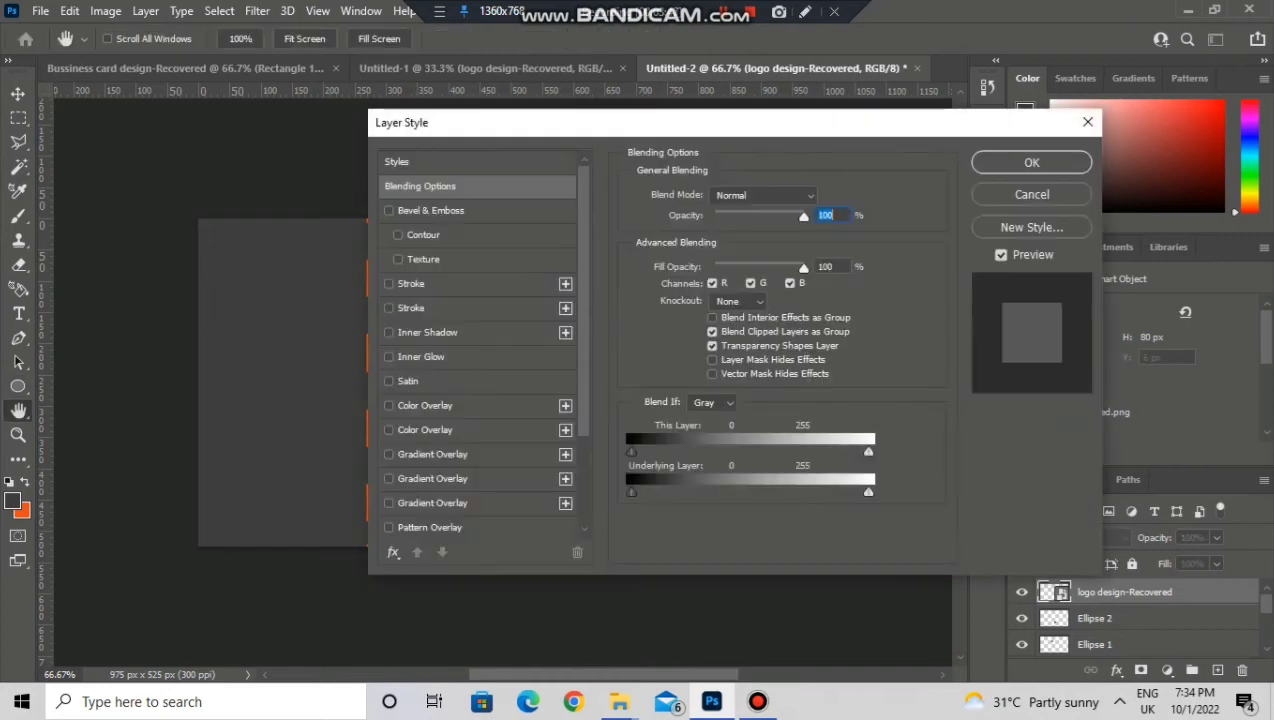
left_click(389, 430)
left_click_drag(846, 124, 1001, 180)
left_click(976, 254)
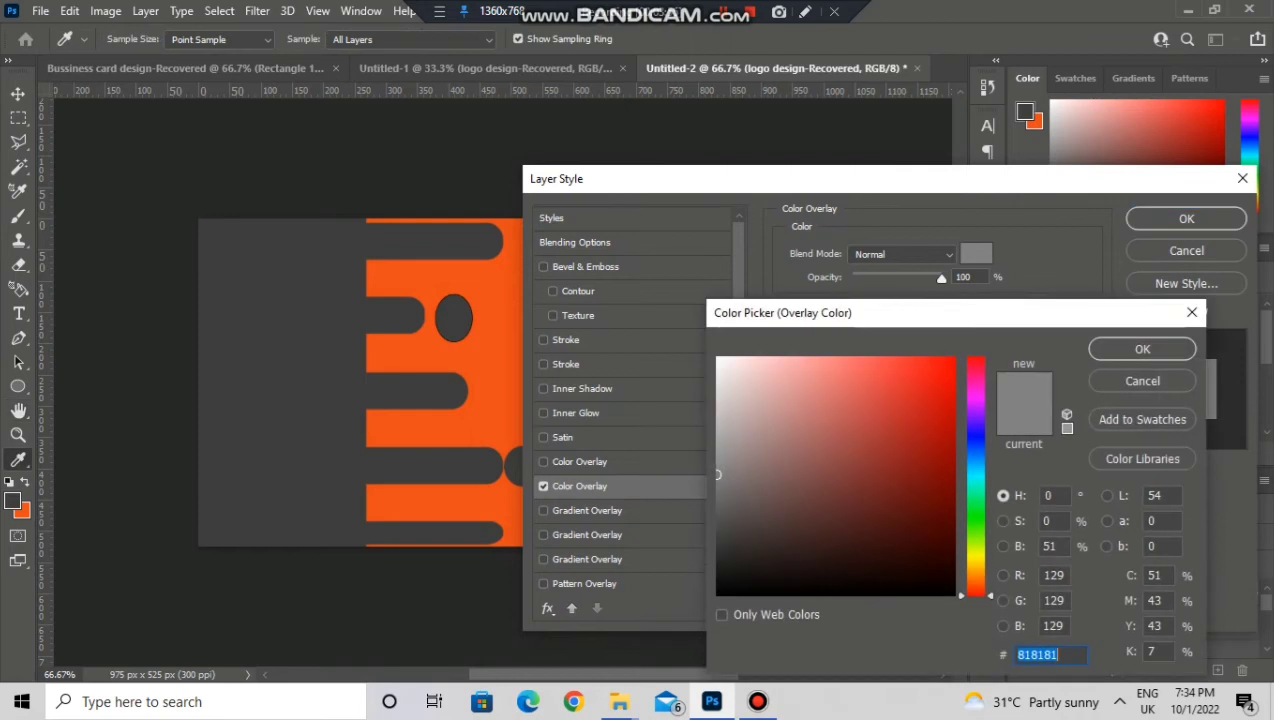
left_click(717, 535)
left_click(1142, 349)
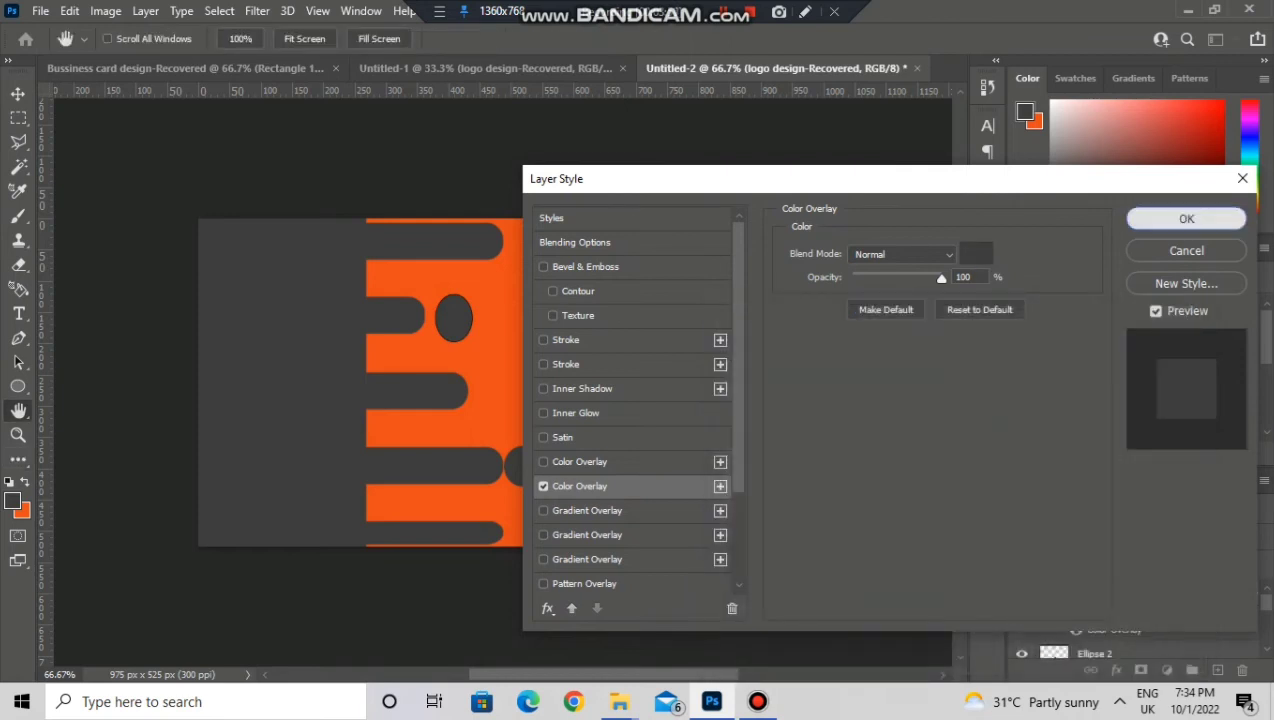
left_click(1186, 218)
Add the text AUDIO CREATIVE in 20 pt Baskerville Old Face across the middle of the card
key("t")
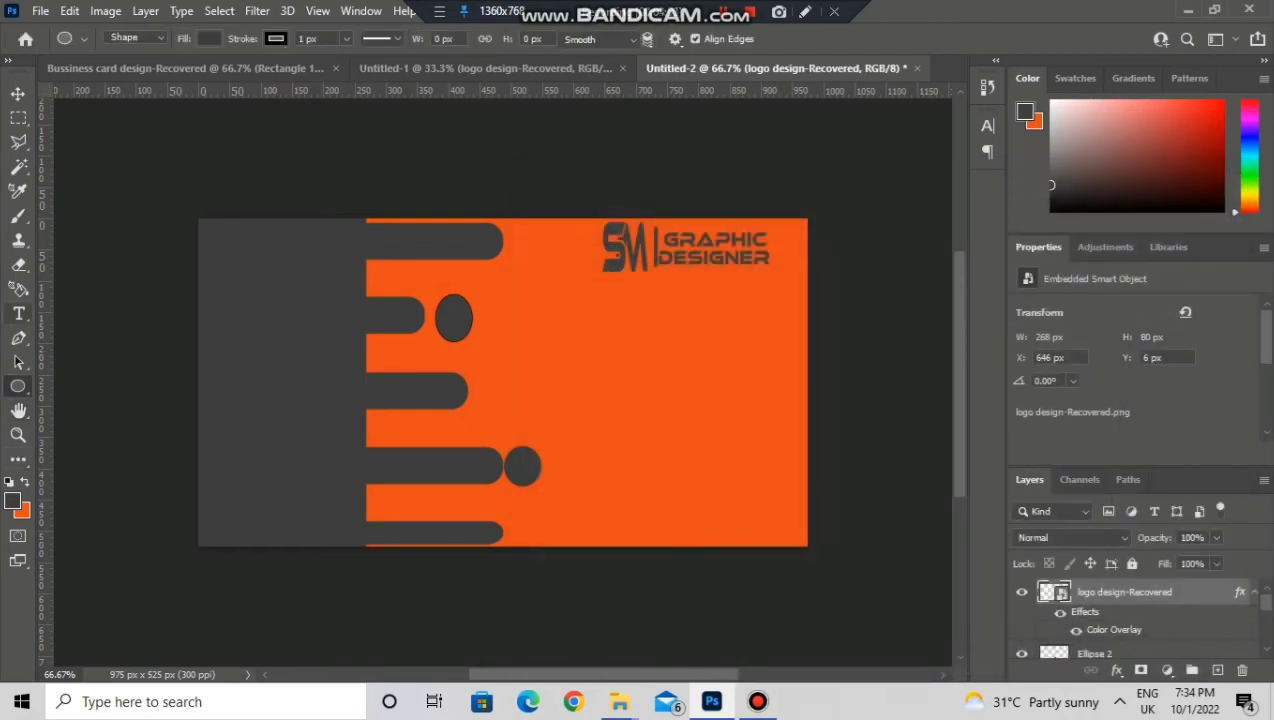
left_click(434, 368)
left_click(718, 352)
key("BackSpace")
key("ctrl+a")
key("BackSpace")
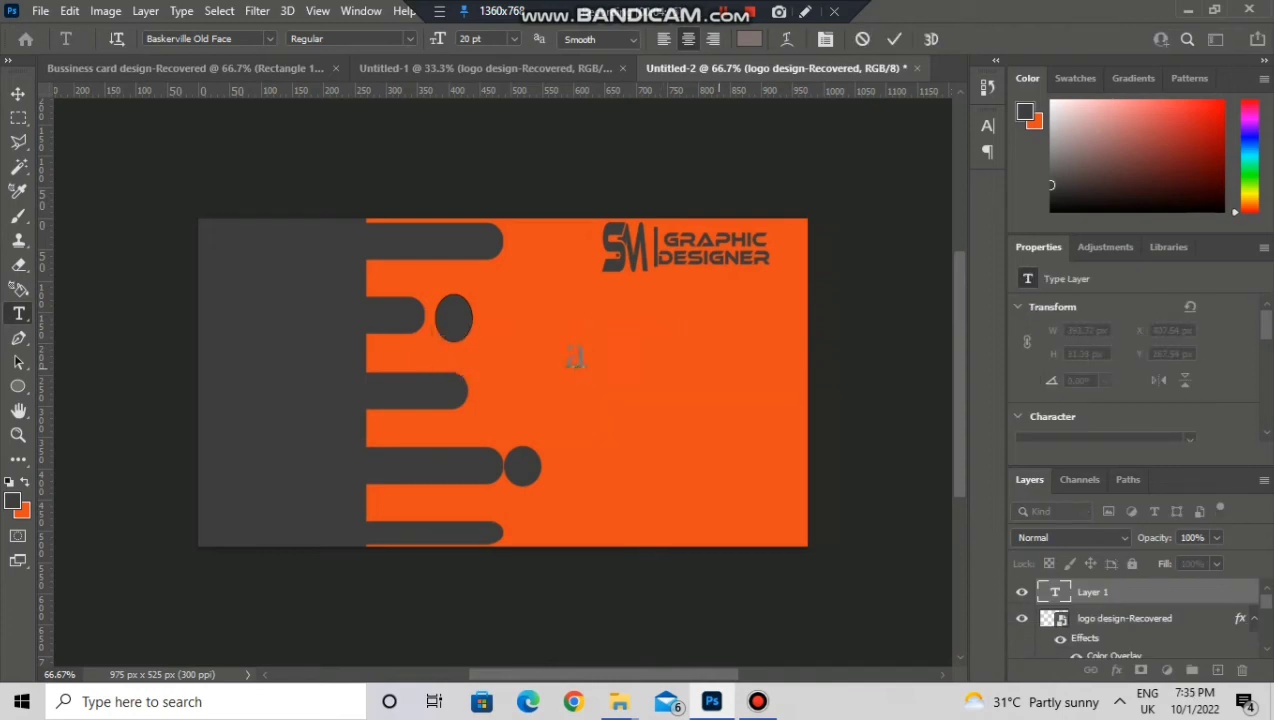
type("AUDIO CREATIVE")
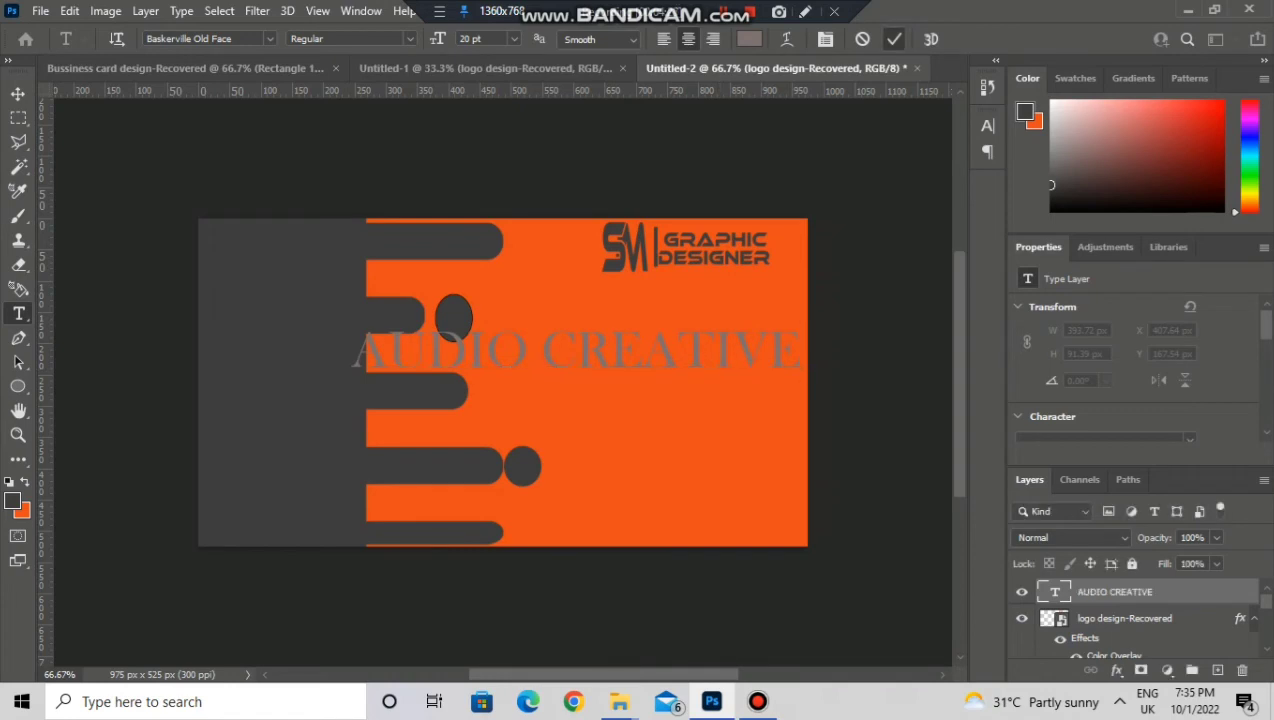
key("ctrl+Return")
Scale the AUDIO CREATIVE text to about 38% and place it directly below the logo
key("ctrl+t")
left_click_drag(800, 350, 742, 284)
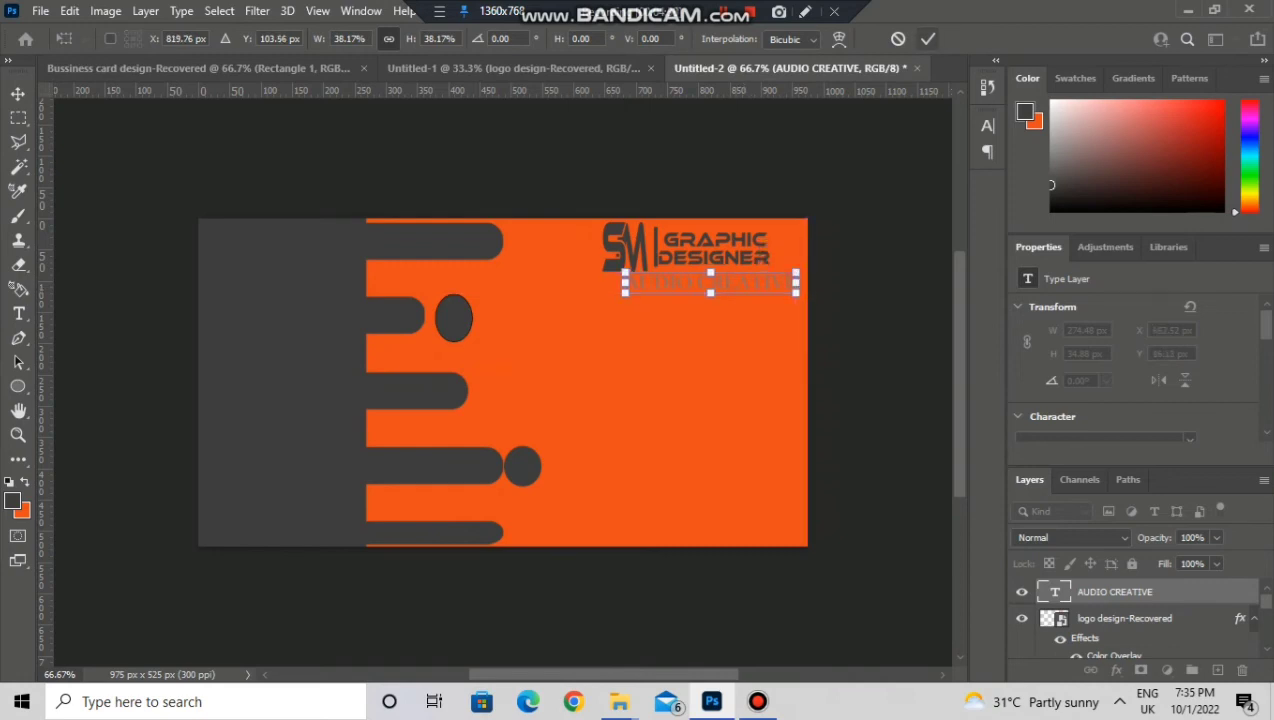
key("Return")
Apply a Color Overlay effect to the AUDIO CREATIVE text layer
right_click(1081, 592)
left_click(900, 27)
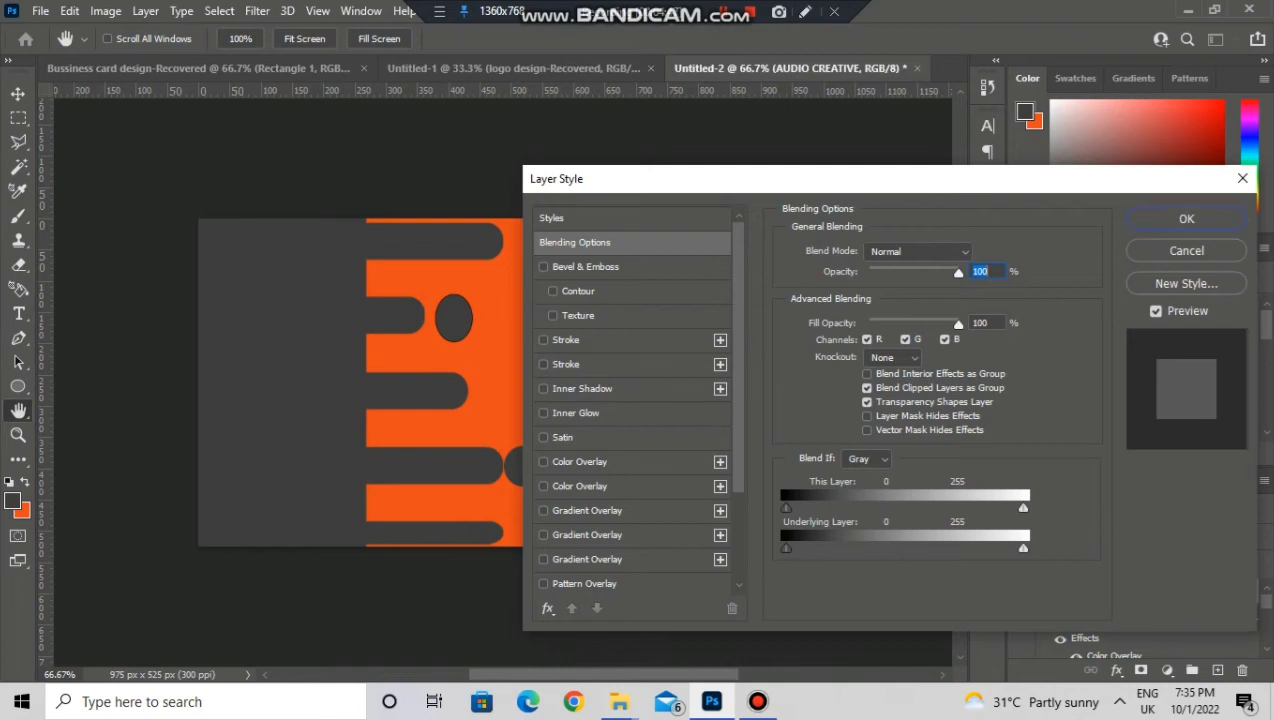
left_click(580, 462)
key("Return")
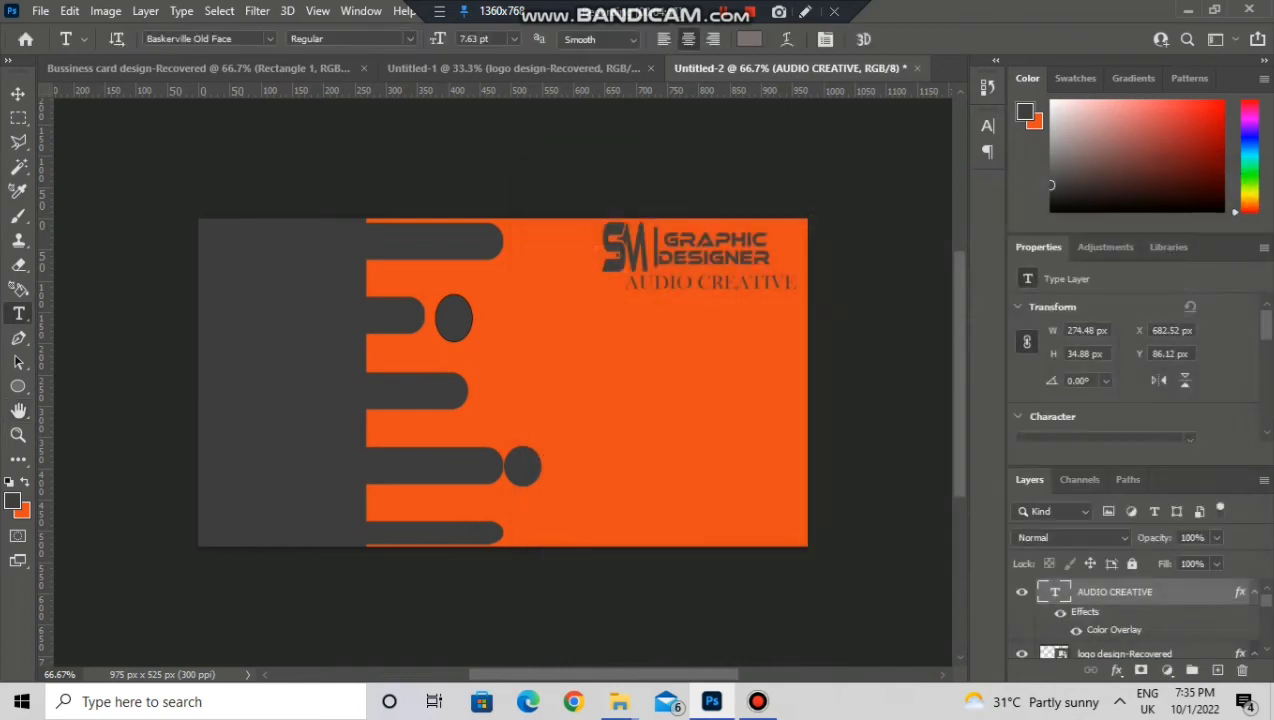
Enable a second Color Overlay in 3e3e3e on the AUDIO CREATIVE text and turn off its first Color Overlay
right_click(1112, 595)
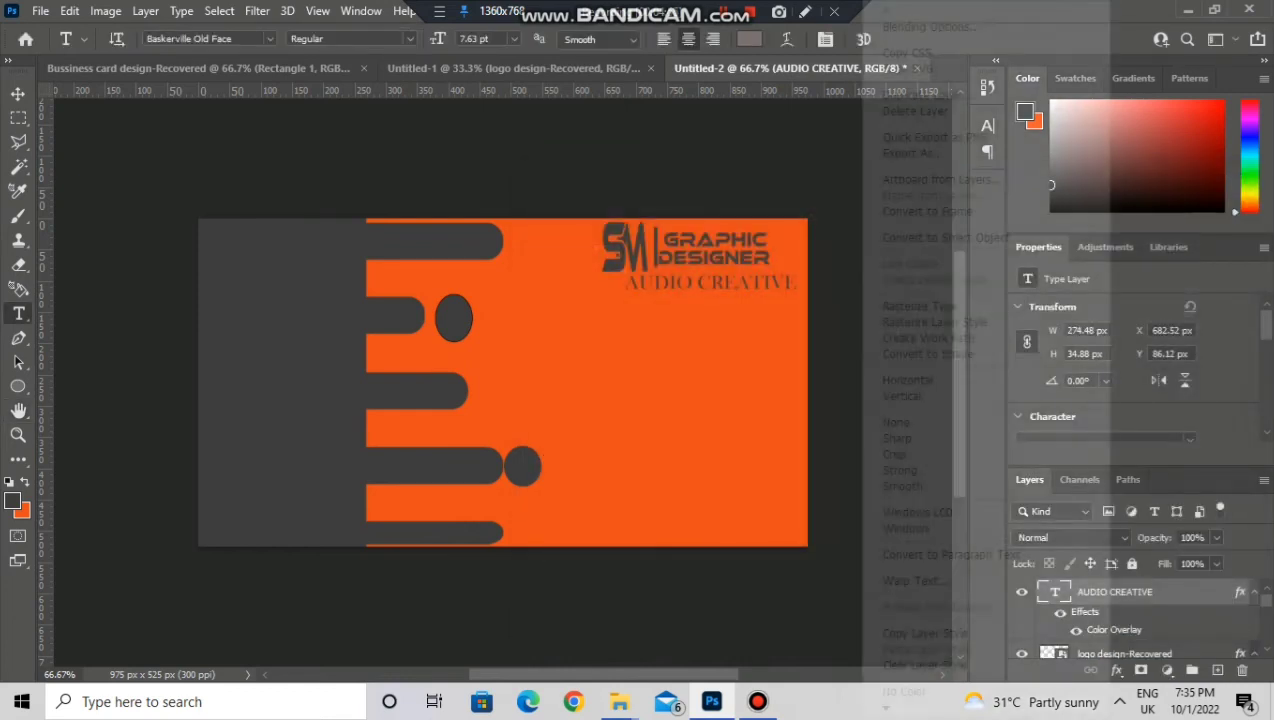
left_click(932, 27)
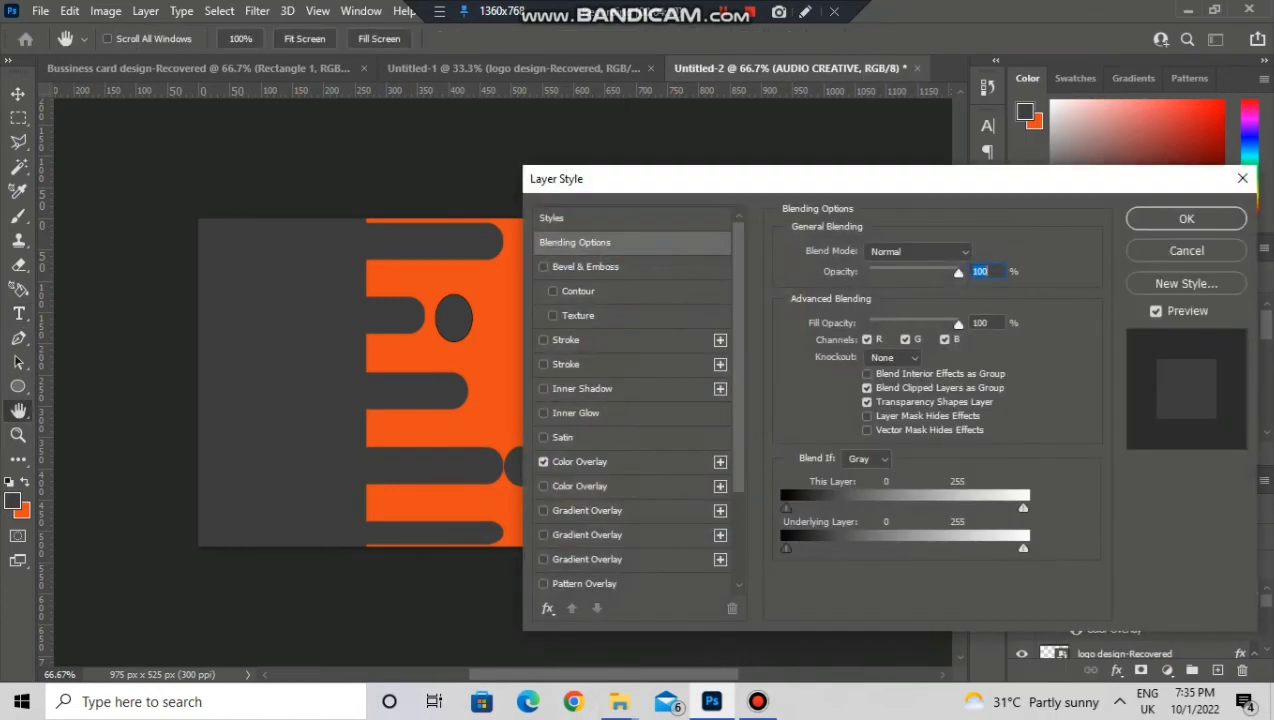
left_click(580, 486)
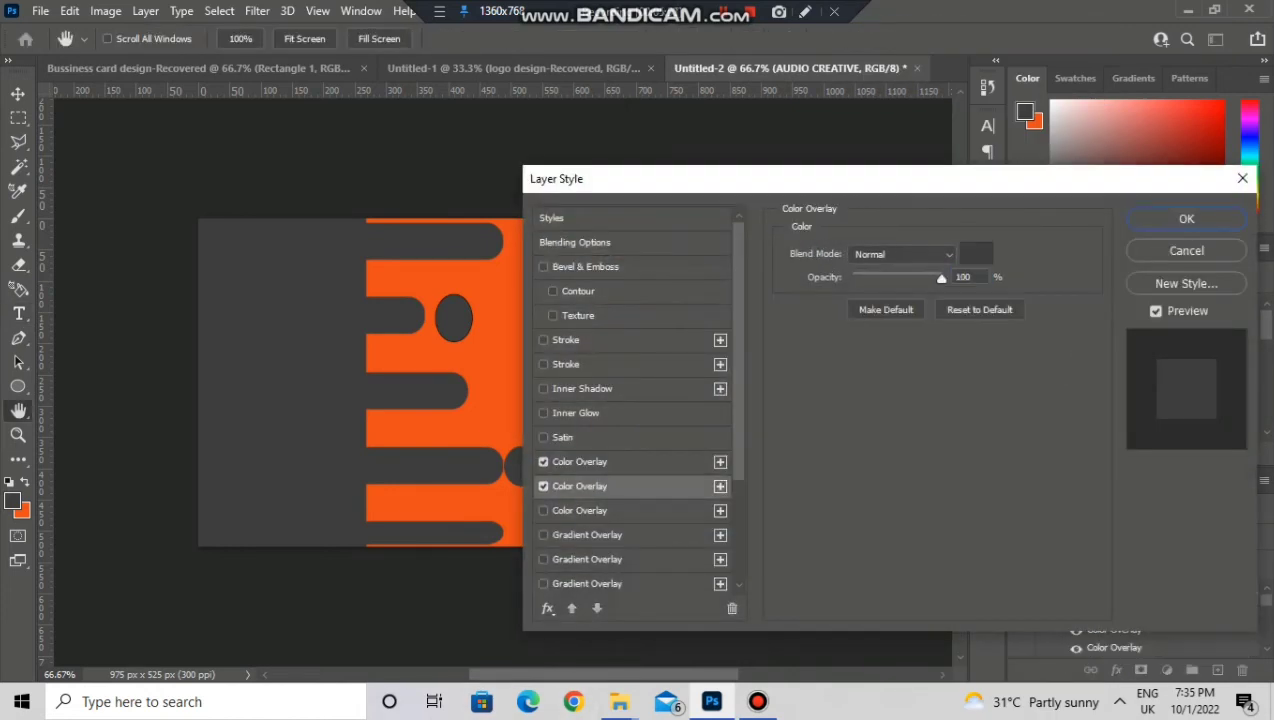
left_click(976, 254)
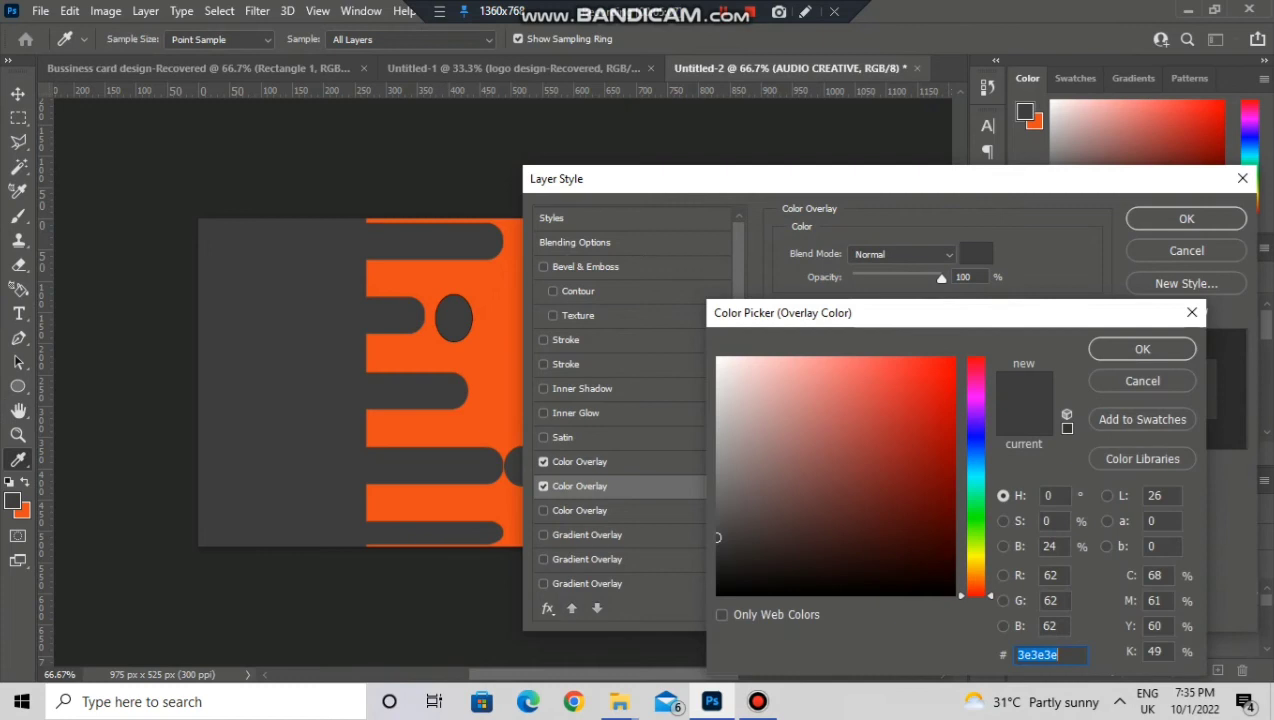
key("Return")
left_click(543, 461)
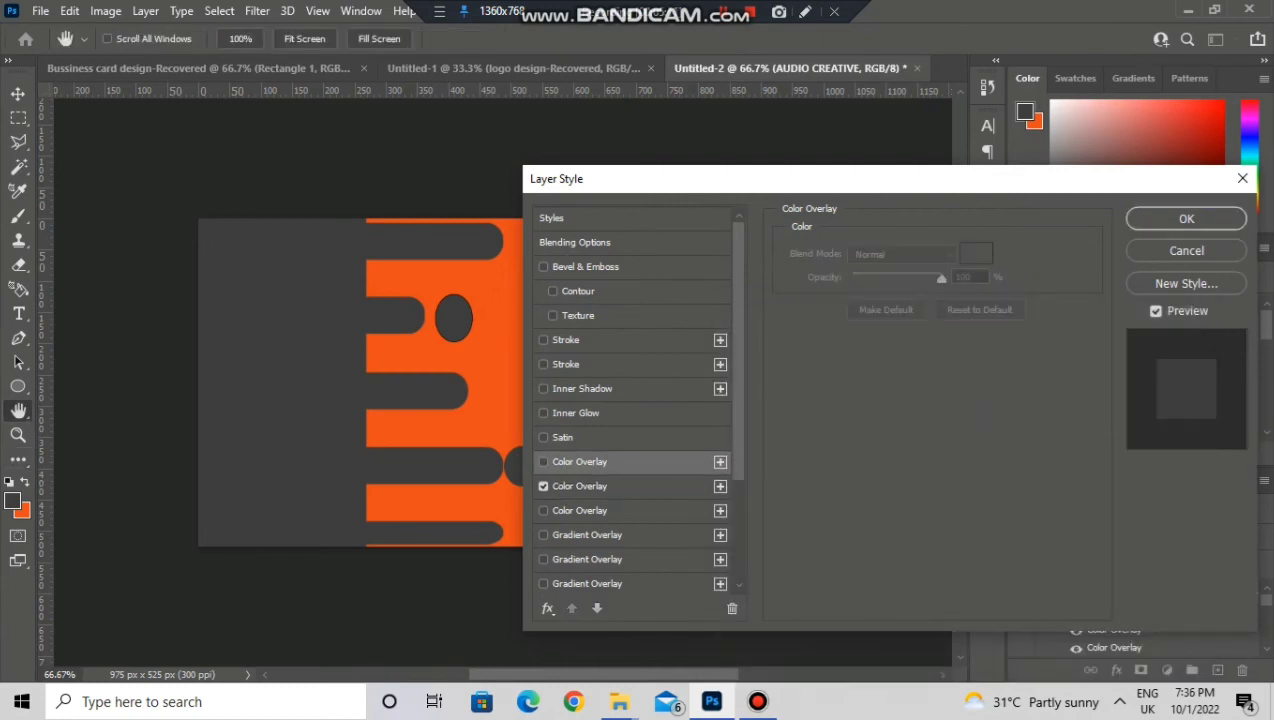
left_click(580, 486)
left_click(1186, 219)
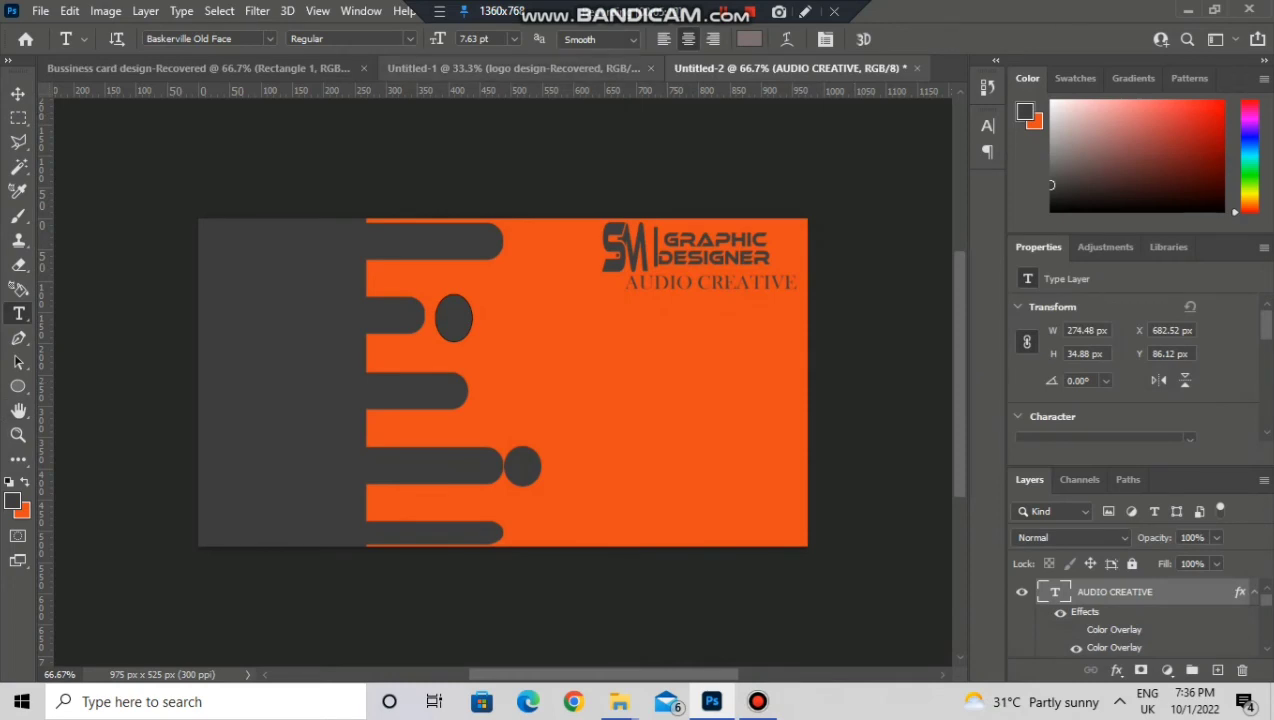
Copy the phone icon on Layer 3 of Untitled-1 into the Untitled-2 card
left_click(514, 69)
scroll(1048, 600, "down", 2)
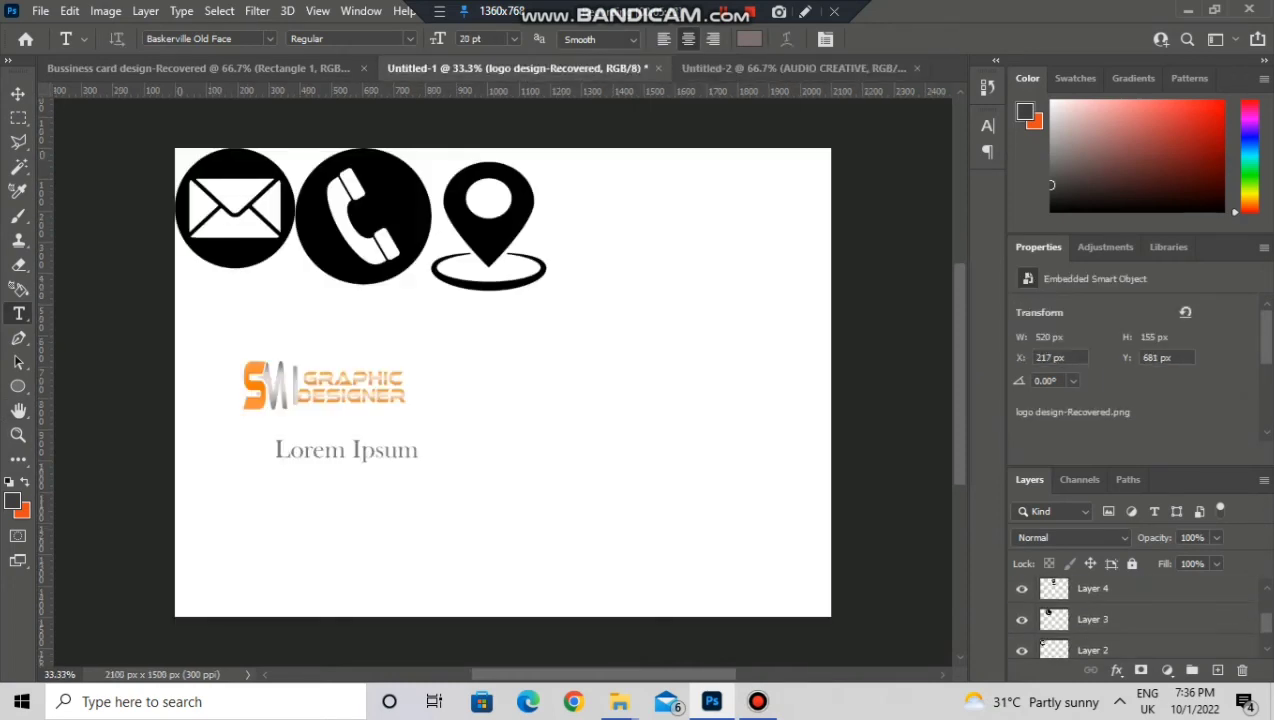
left_click(1048, 600)
key("ctrl+t")
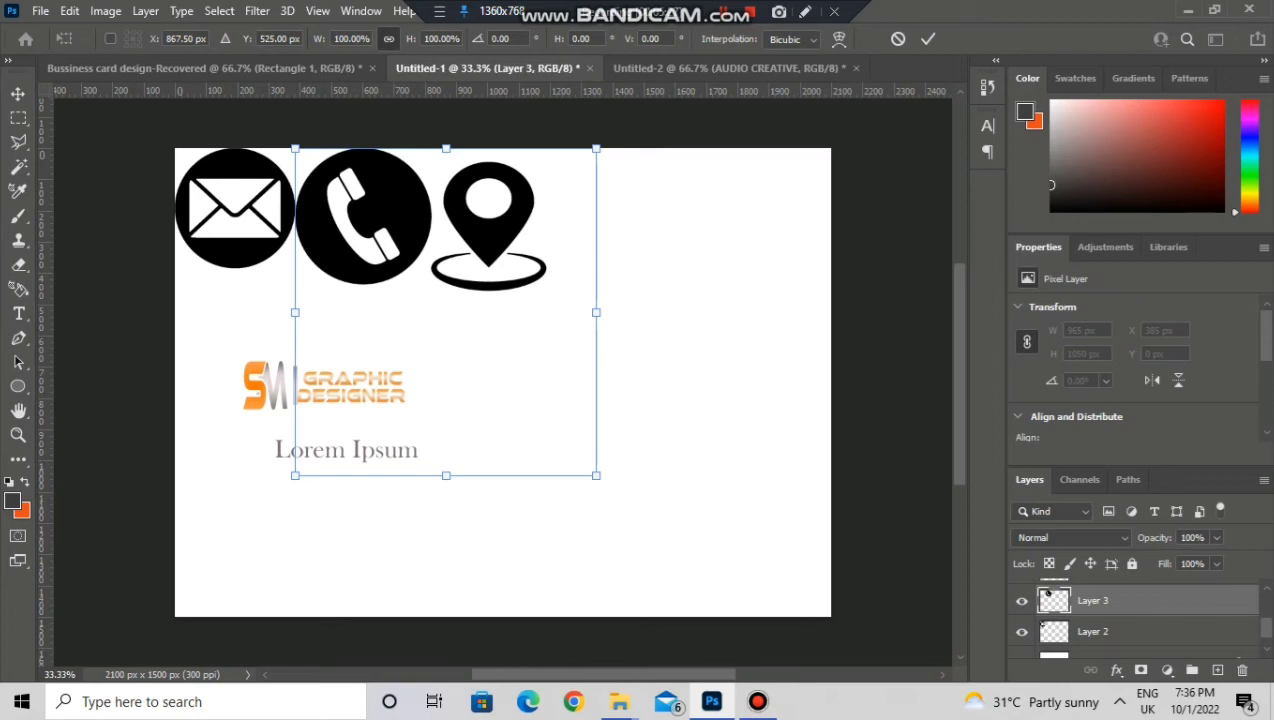
key("Escape")
left_click(729, 69)
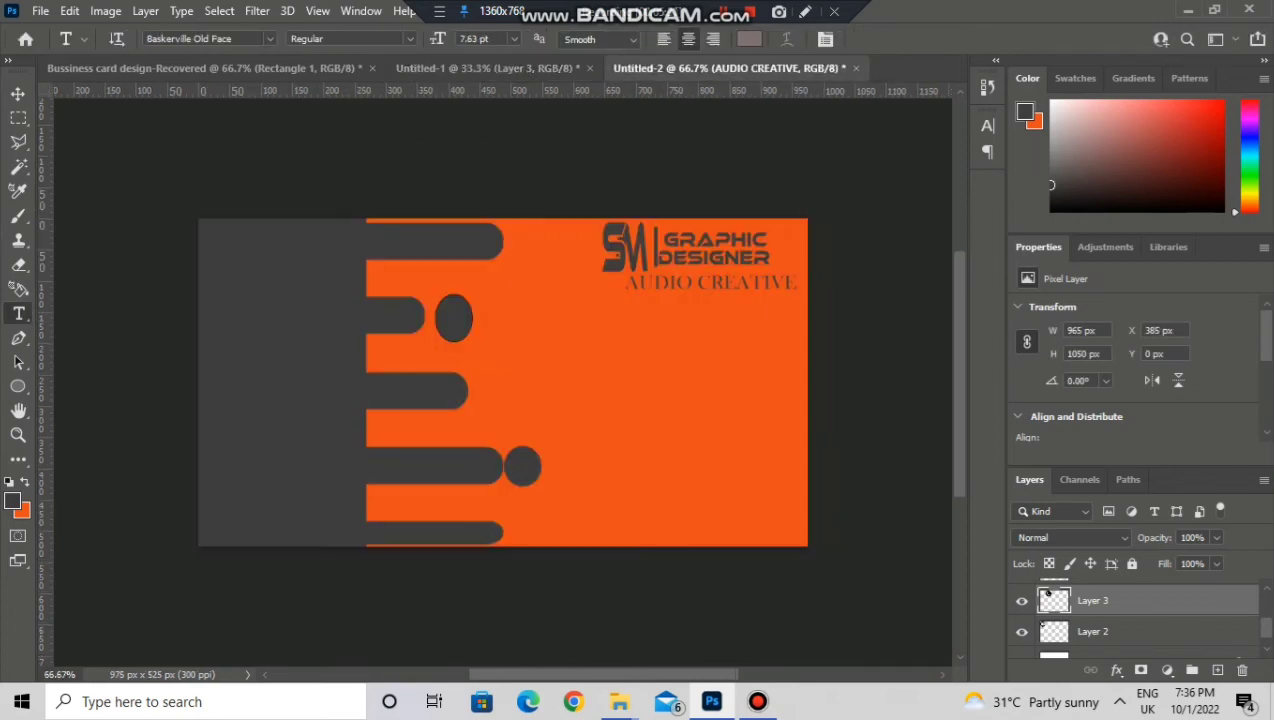
key("ctrl+v")
Shrink the phone icon layer to about 161 × 195 px and place it at X 540 px, Y 288 px, near the fourth bar's dot
key("ctrl+t")
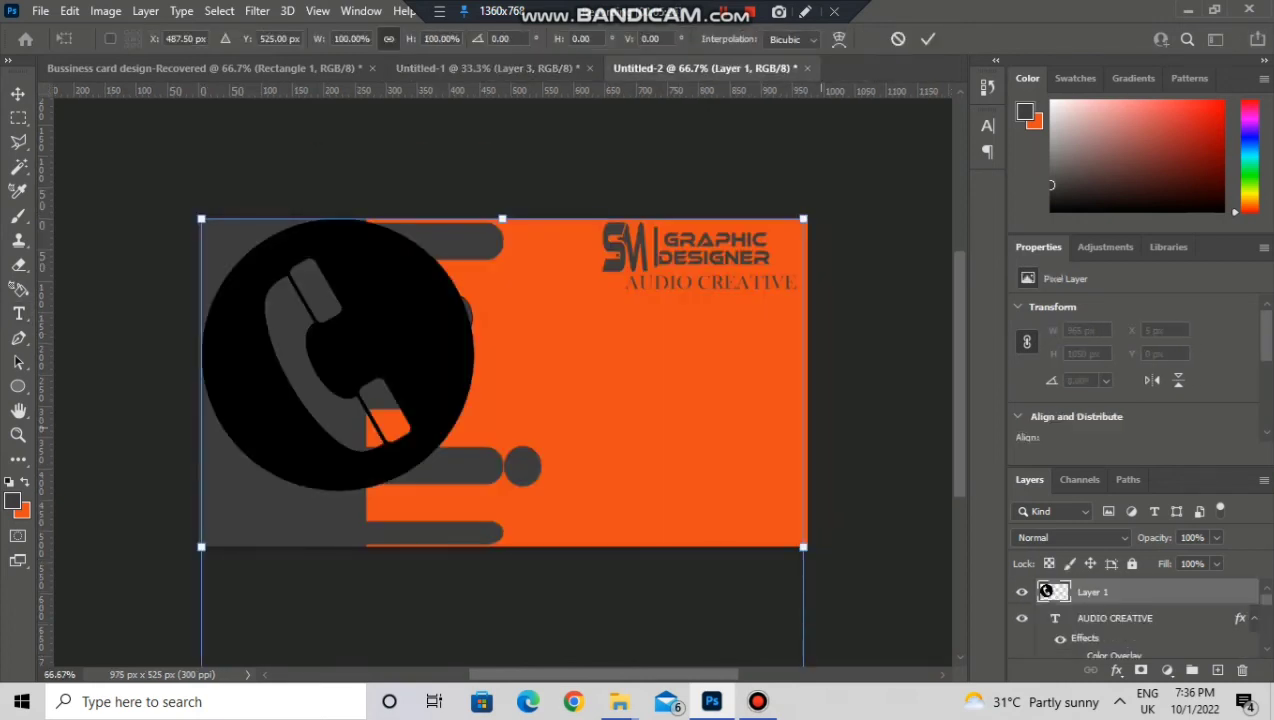
left_click_drag(804, 505, 563, 505)
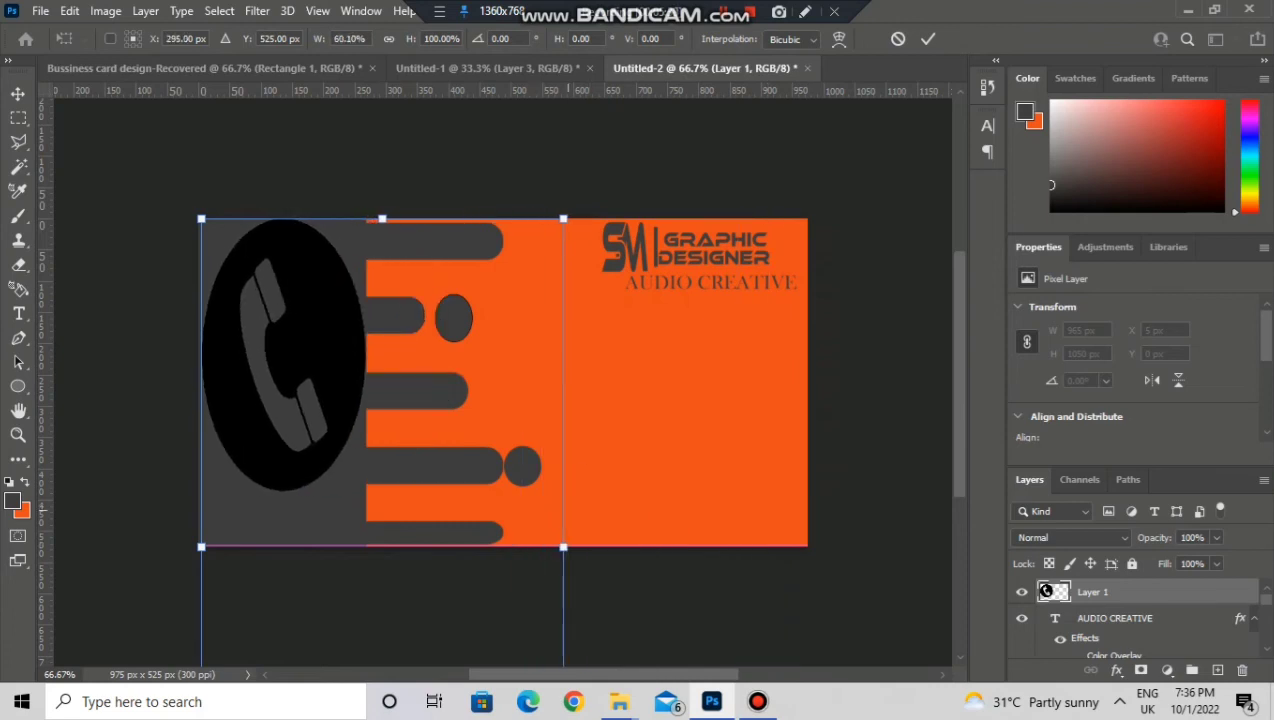
left_click_drag(382, 218, 675, 404)
left_click_drag(590, 454, 590, 297)
left_click_drag(856, 408, 709, 408)
left_click_drag(602, 570, 602, 444)
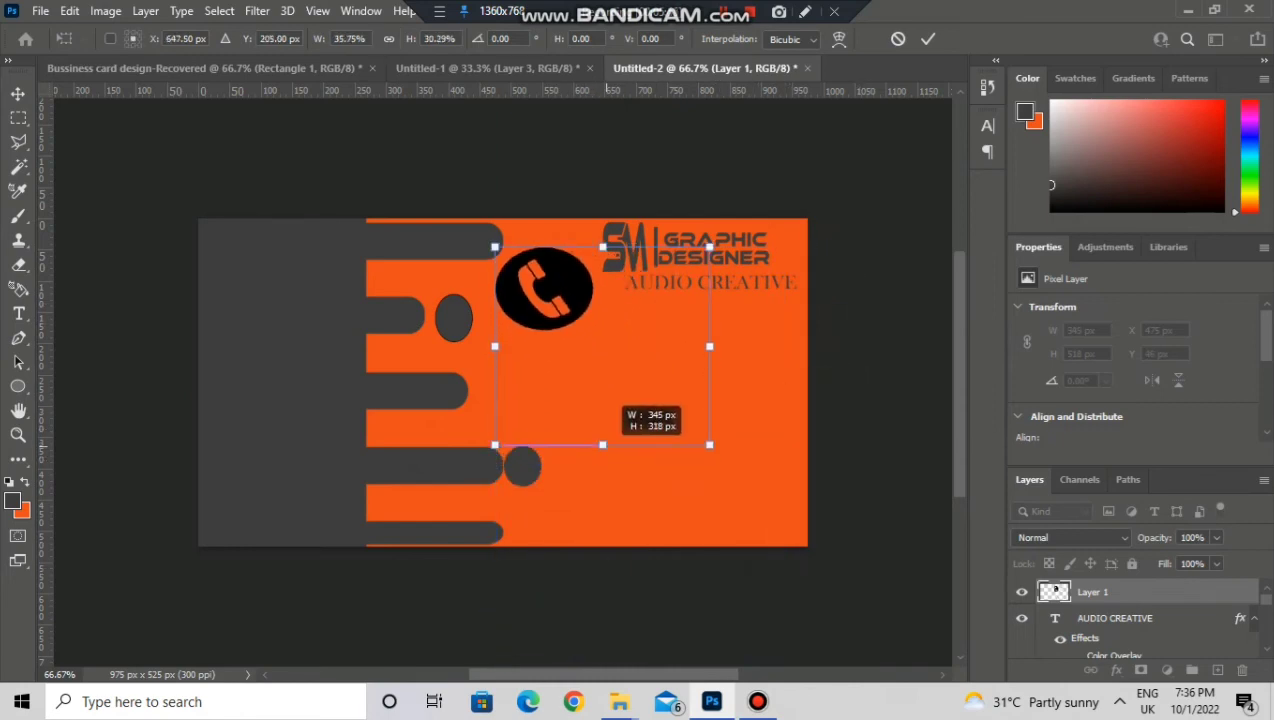
left_click_drag(545, 290, 591, 509)
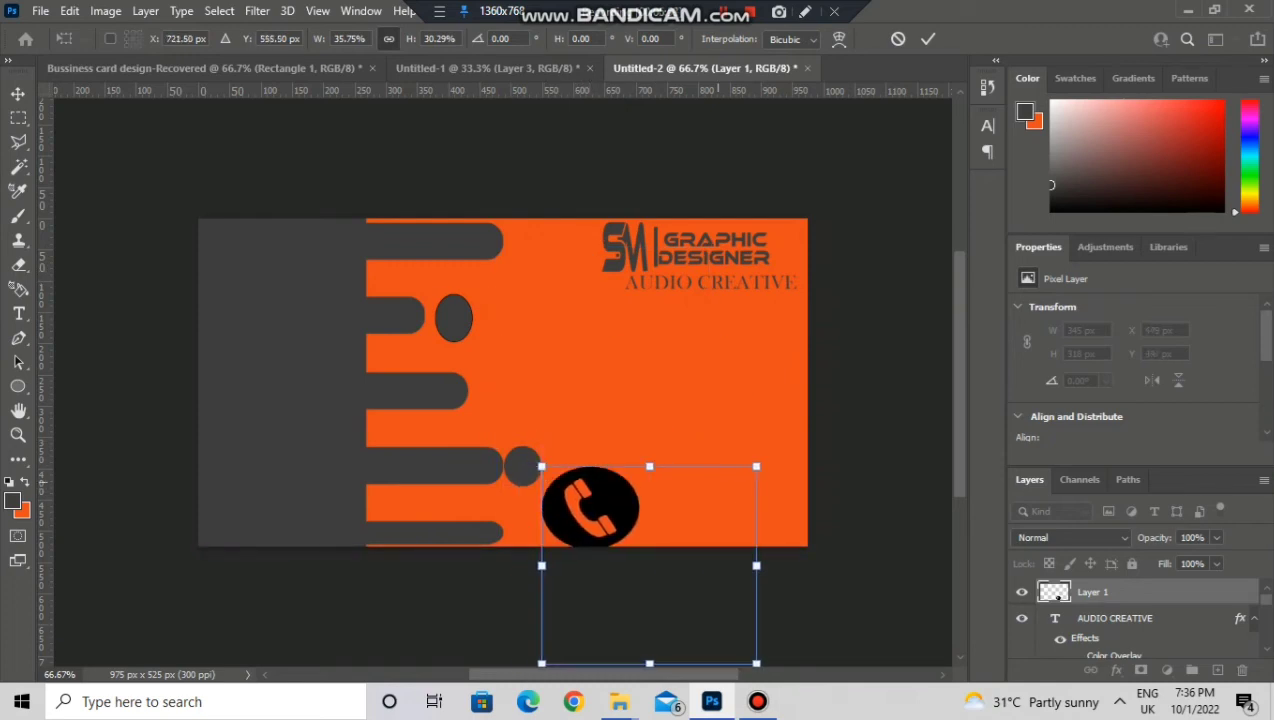
left_click_drag(756, 466, 652, 487)
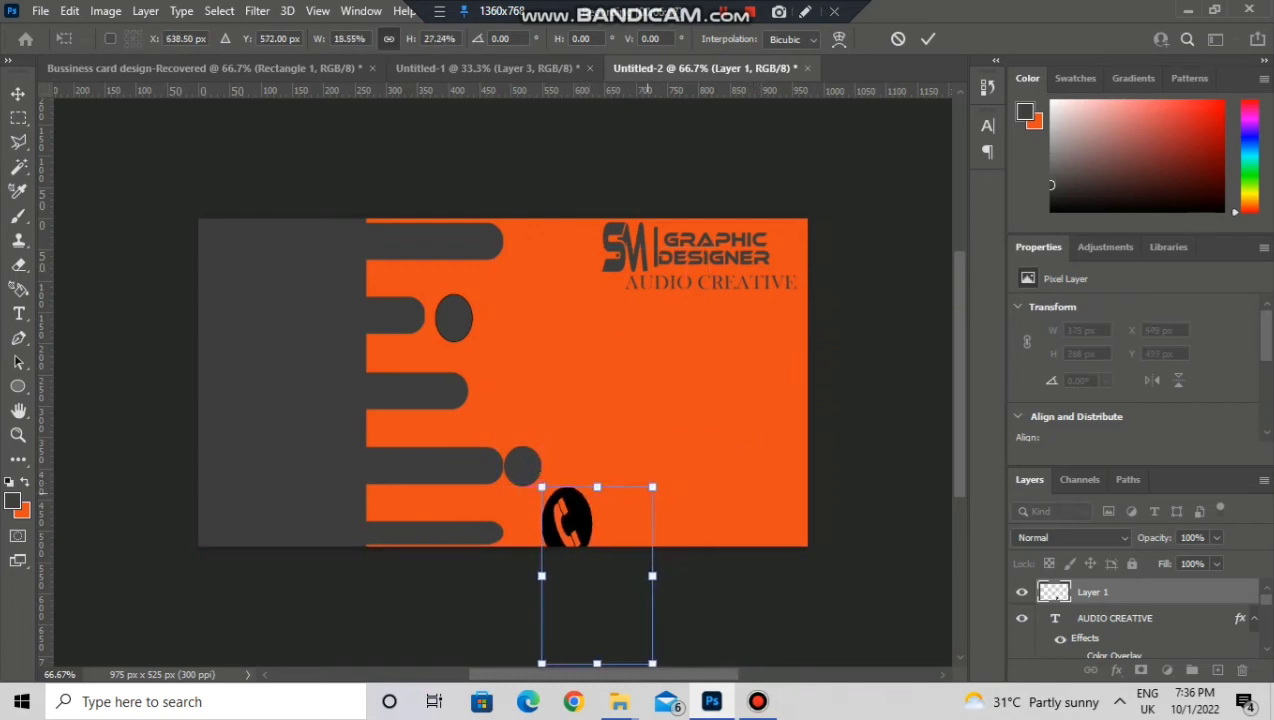
left_click_drag(597, 662, 597, 620)
left_click_drag(591, 497, 580, 408)
left_click_drag(584, 533, 585, 519)
left_click(928, 39)
Recolour the phone icon with a dark grey Color Overlay
right_click(1080, 592)
left_click(900, 22)
left_click(543, 486)
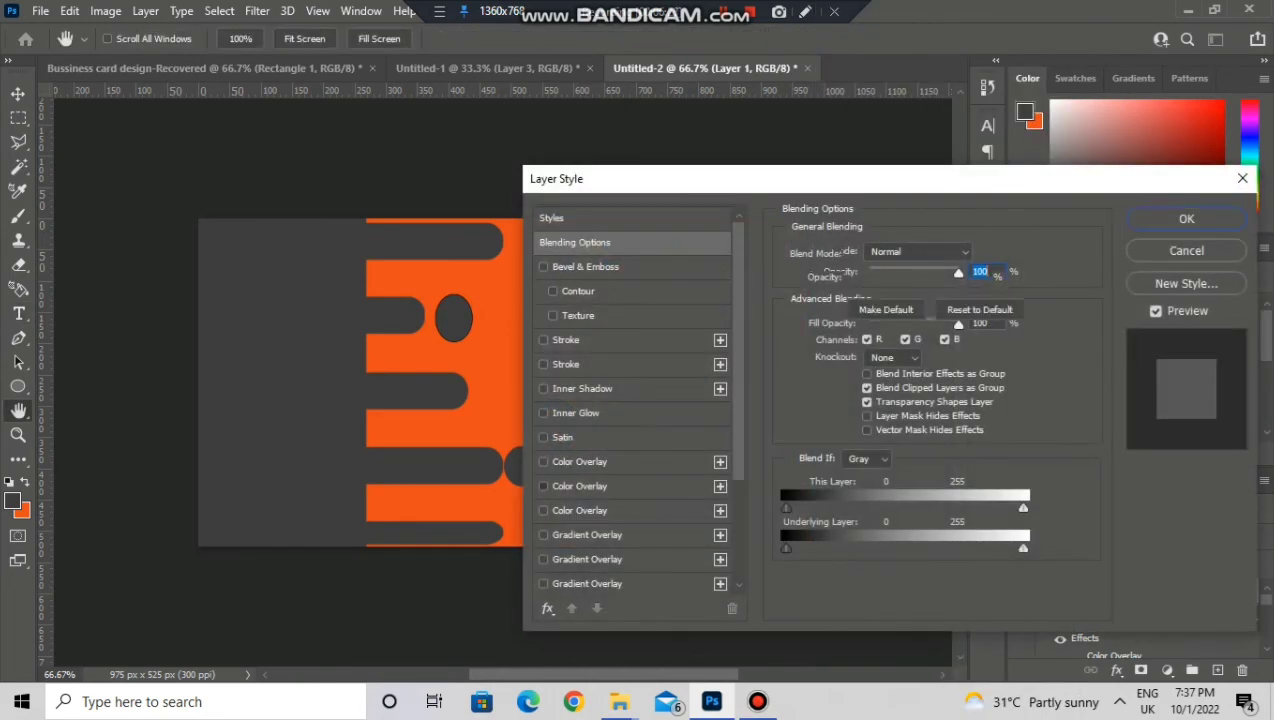
left_click(1186, 218)
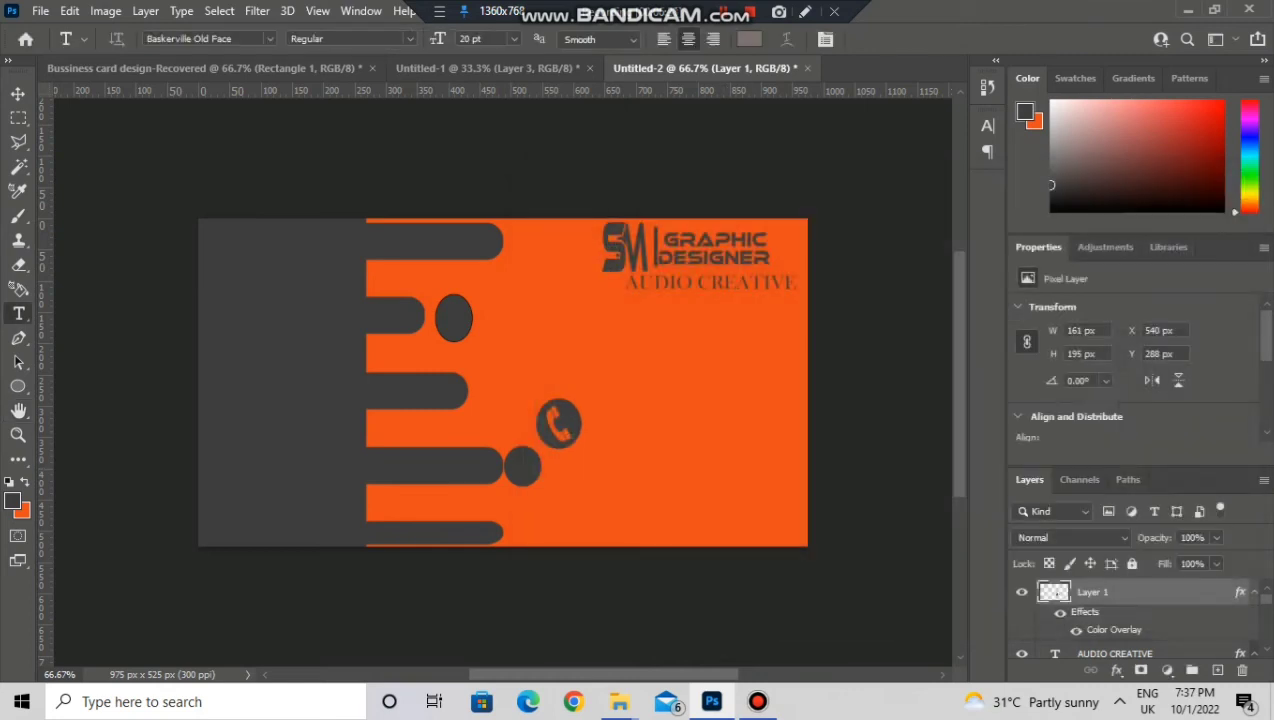
Copy the location pin icon on Layer 4 of Untitled-1 into the Untitled-2 card
key("ctrl+Tab")
key("ctrl+Tab")
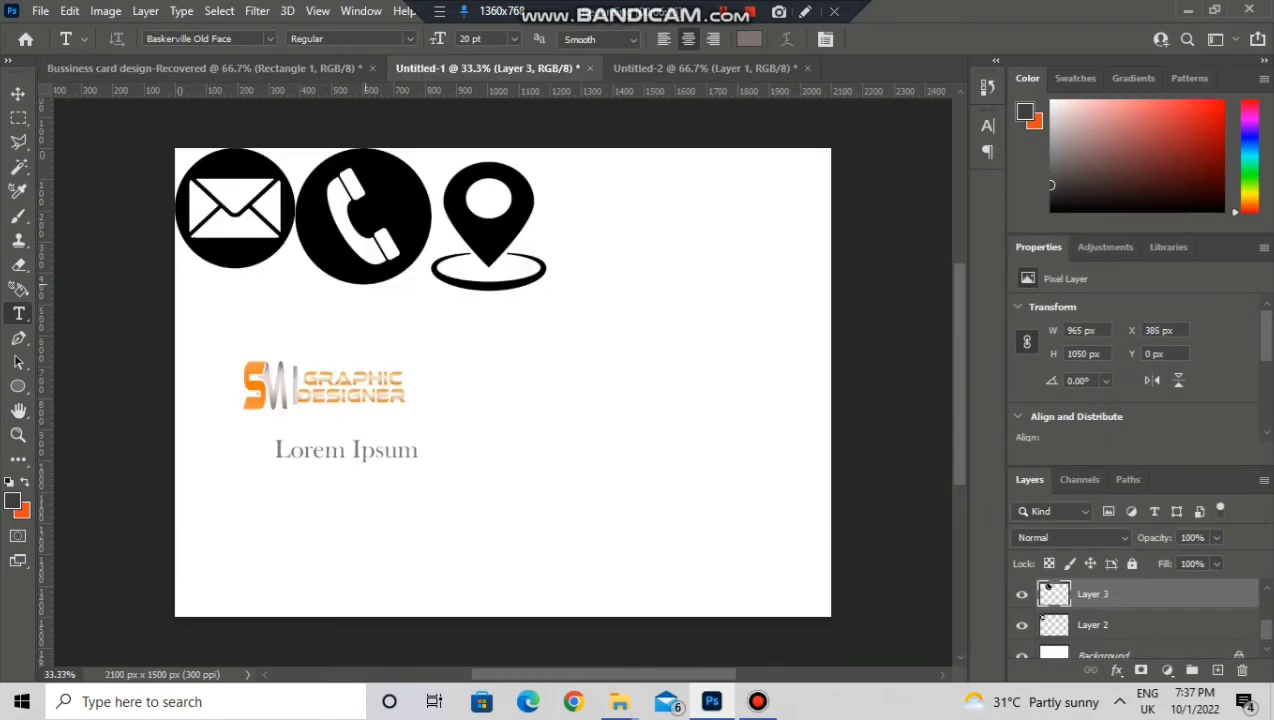
scroll(1047, 590, "up", 2)
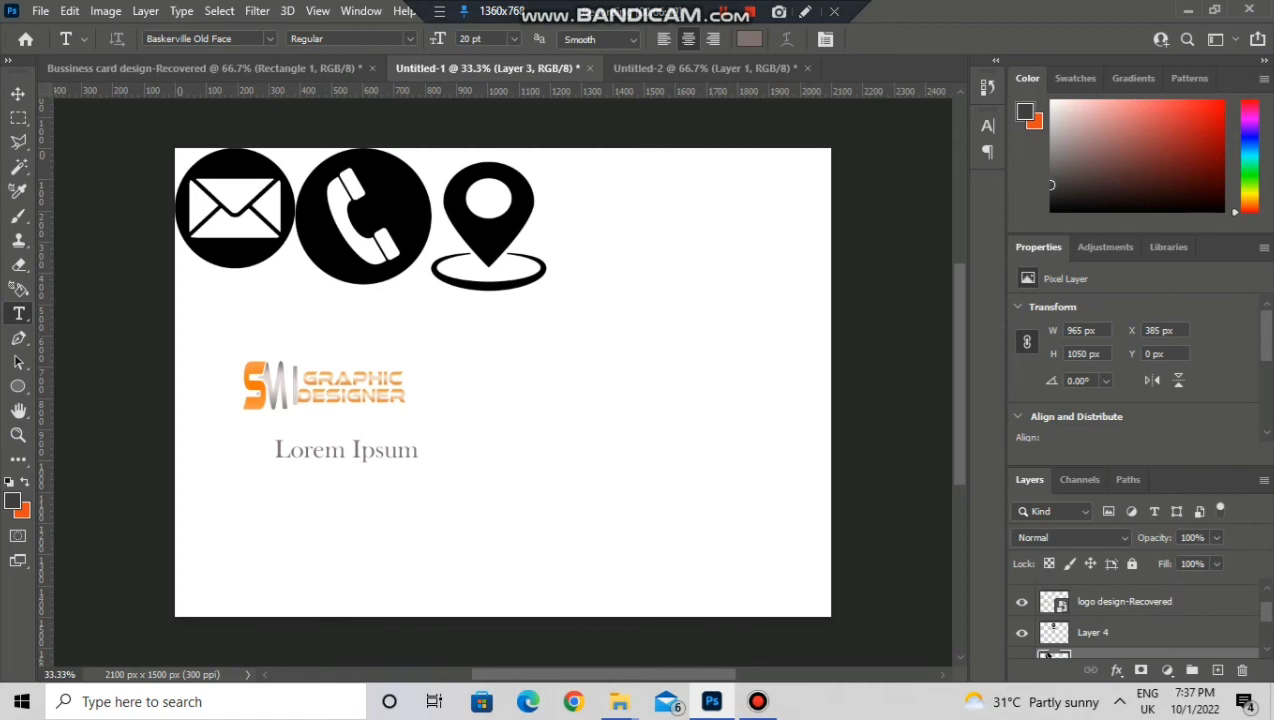
left_click(1046, 645)
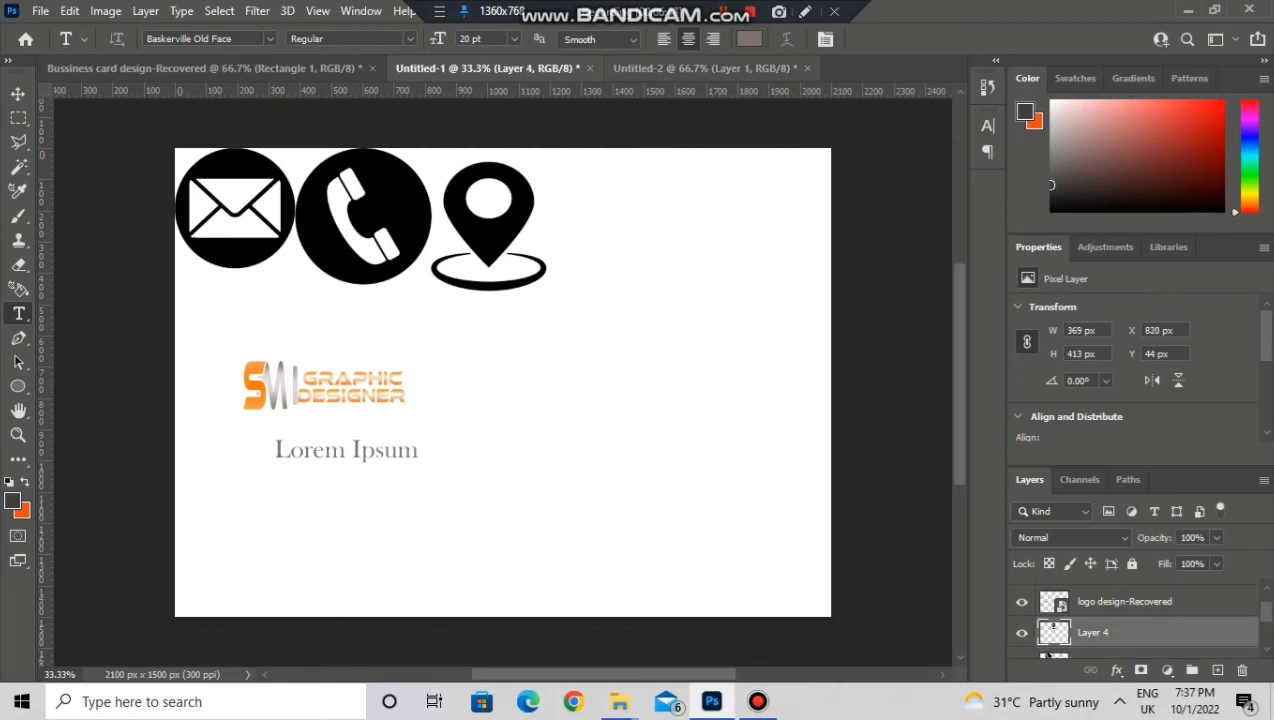
key("ctrl+Tab")
key("ctrl+v")
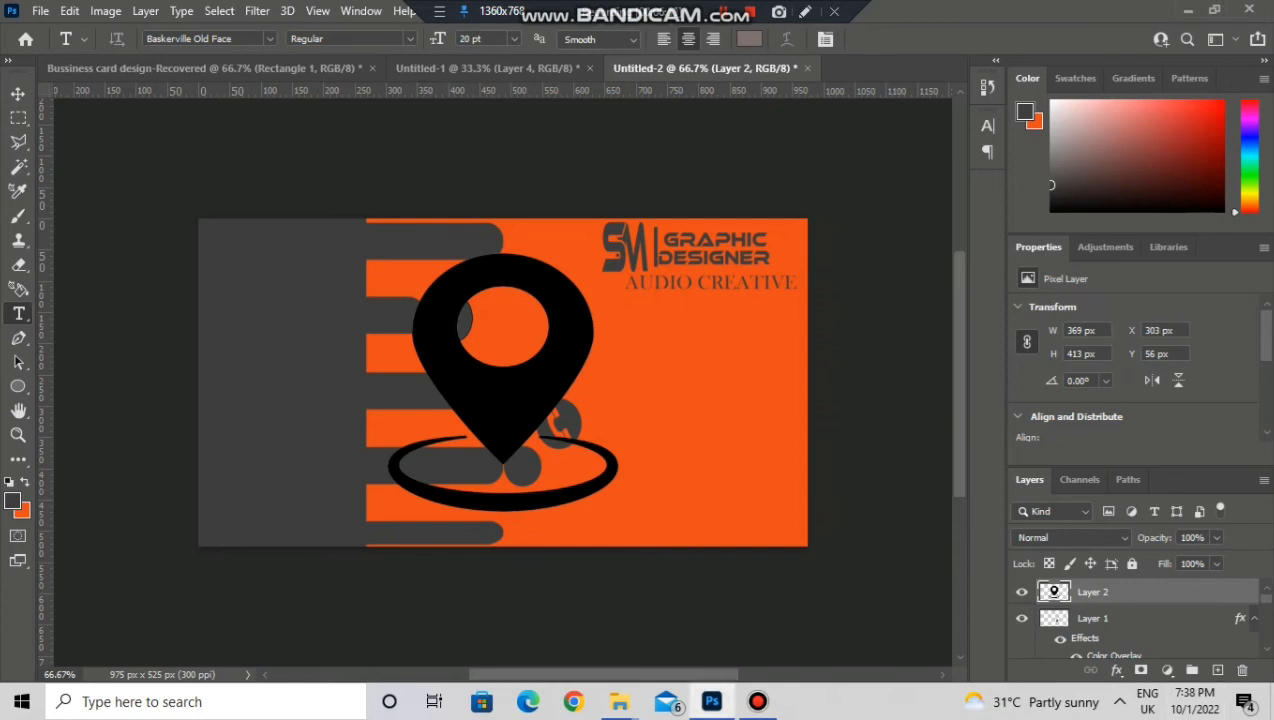
Shrink the location pin layer to about 72 × 67 px and place it at X 540 px, Y 213 px, directly above the phone icon
left_click(1093, 618)
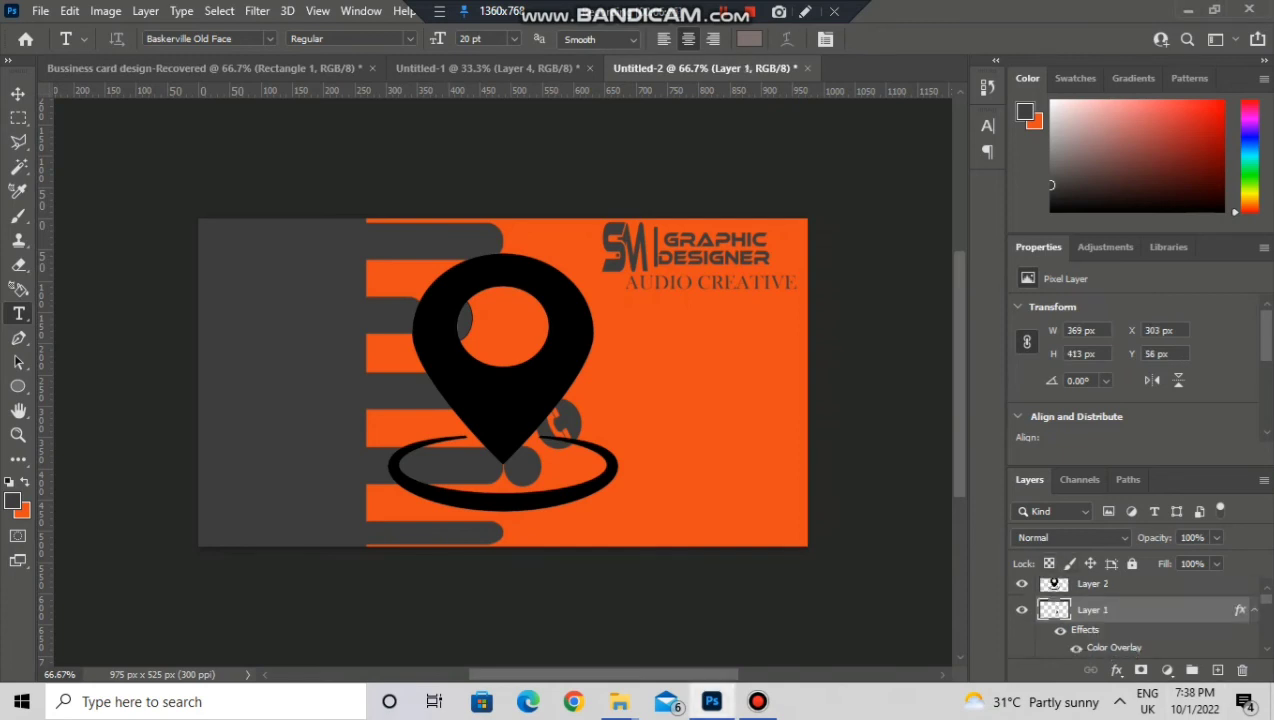
left_click(1092, 583)
key("ctrl+t")
left_click_drag(503, 330, 651, 385)
left_click_drag(765, 565, 572, 386)
left_click_drag(549, 366, 587, 378)
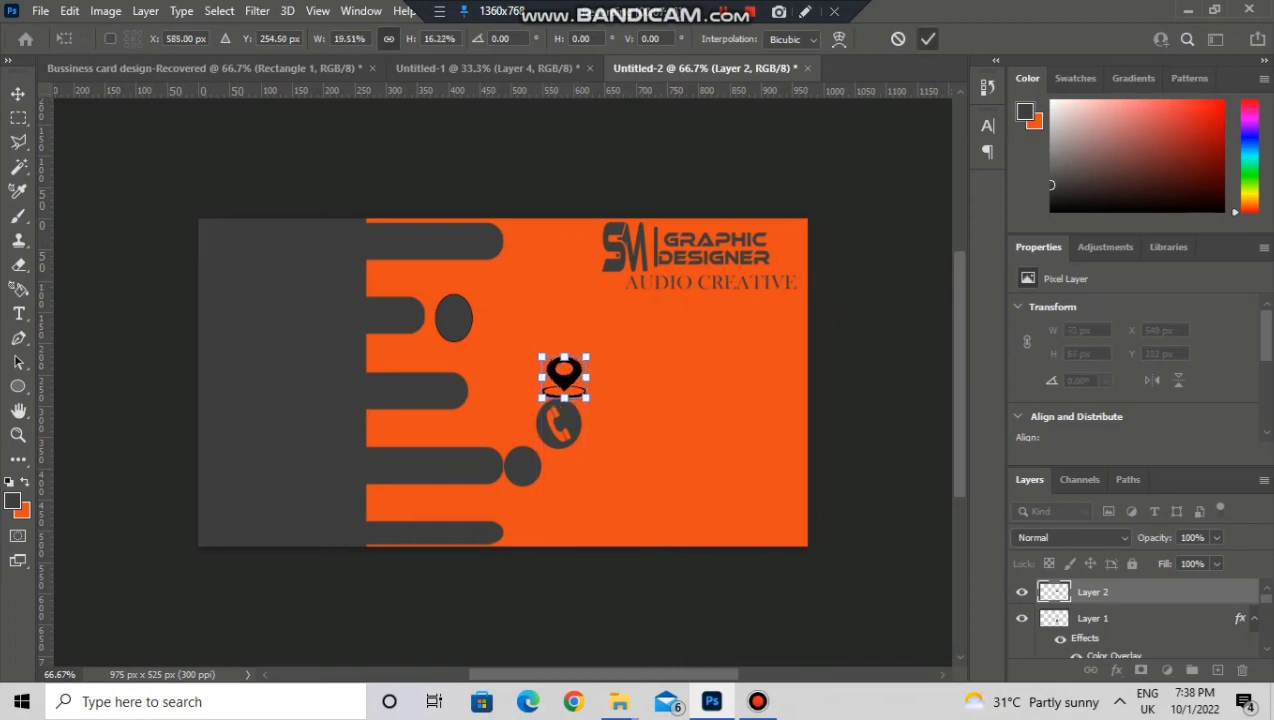
left_click(928, 39)
key("ctrl+t")
mouse_move(563, 377)
left_mouse_down()
mouse_move(546, 366)
mouse_move(565, 366)
left_mouse_up()
key("Return")
Recolour the location pin icon with a dark grey Color Overlay
right_click(1102, 592)
left_click(968, 27)
double_click(1180, 592)
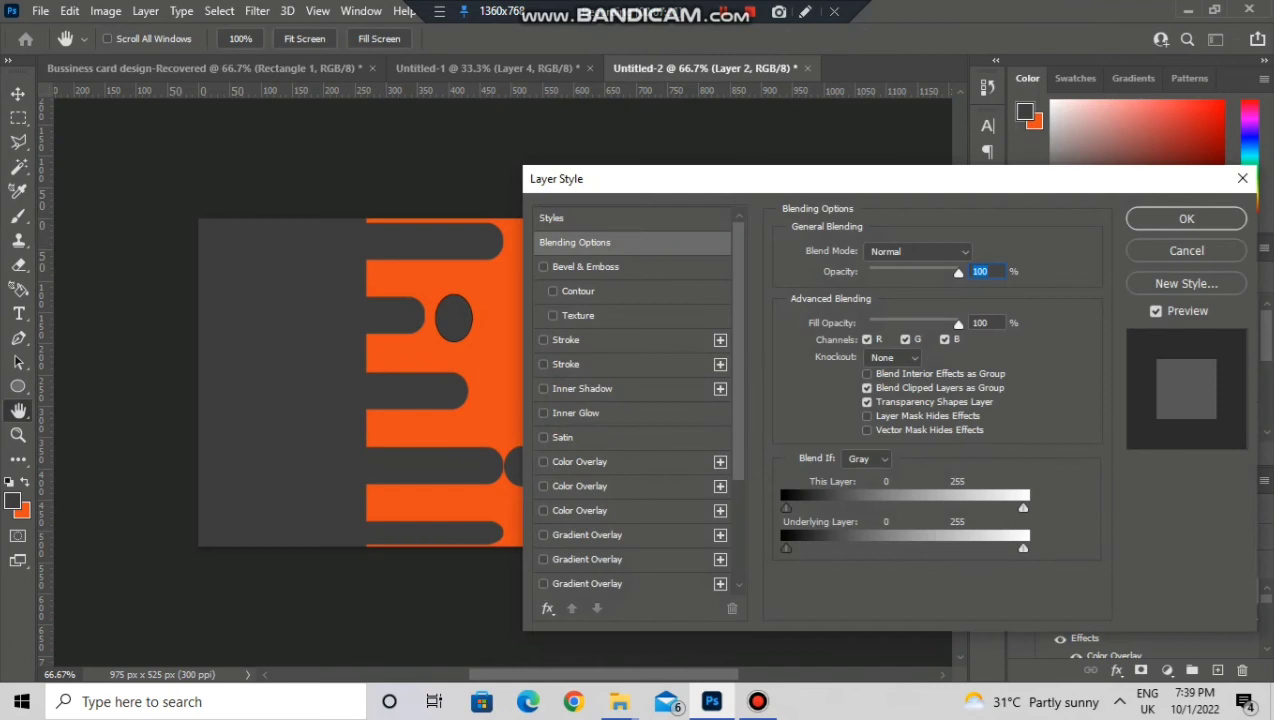
left_click(580, 462)
left_click(1186, 218)
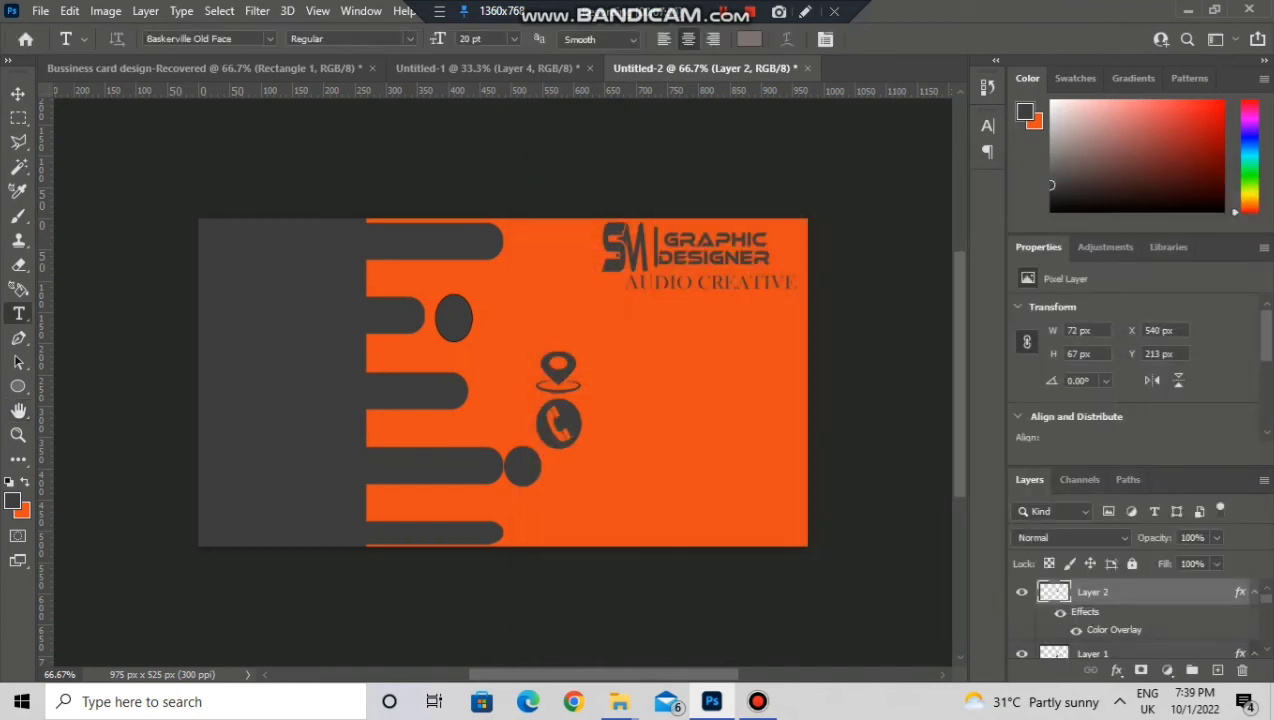
Copy the envelope icon on Layer 2 of Untitled-1 into the Untitled-2 card
left_click(490, 67)
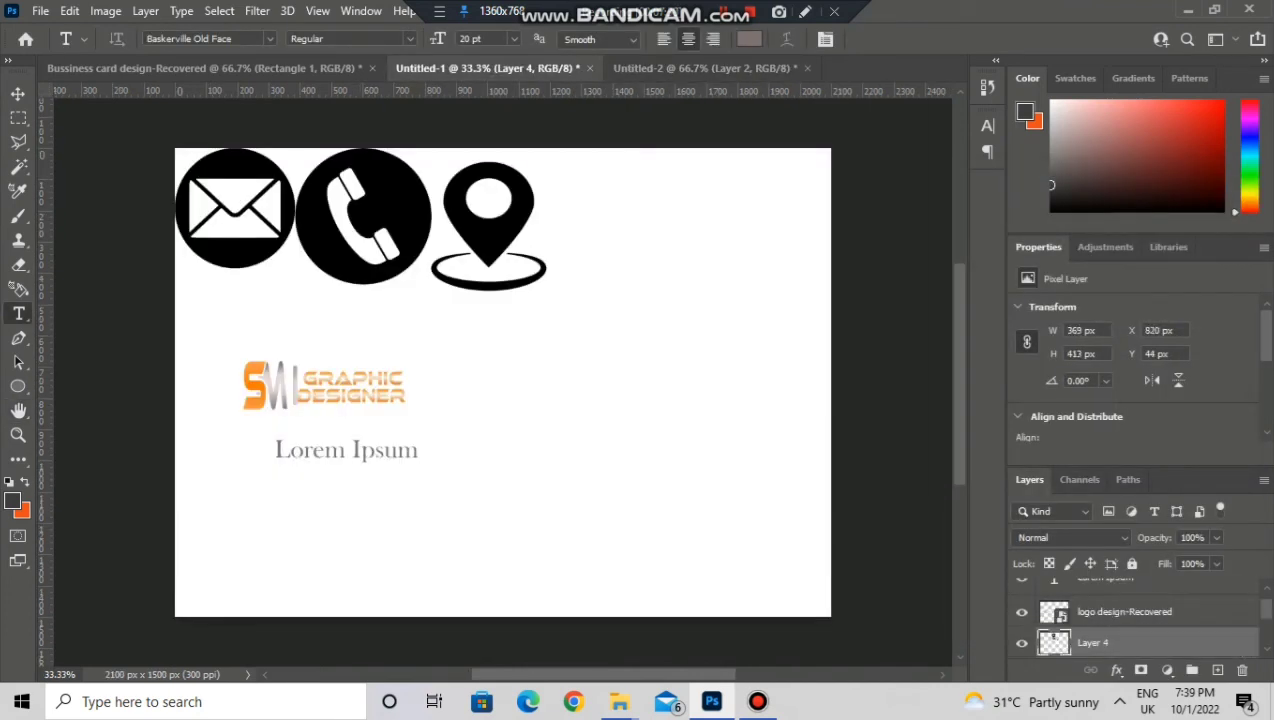
scroll(1048, 601, "down", 2)
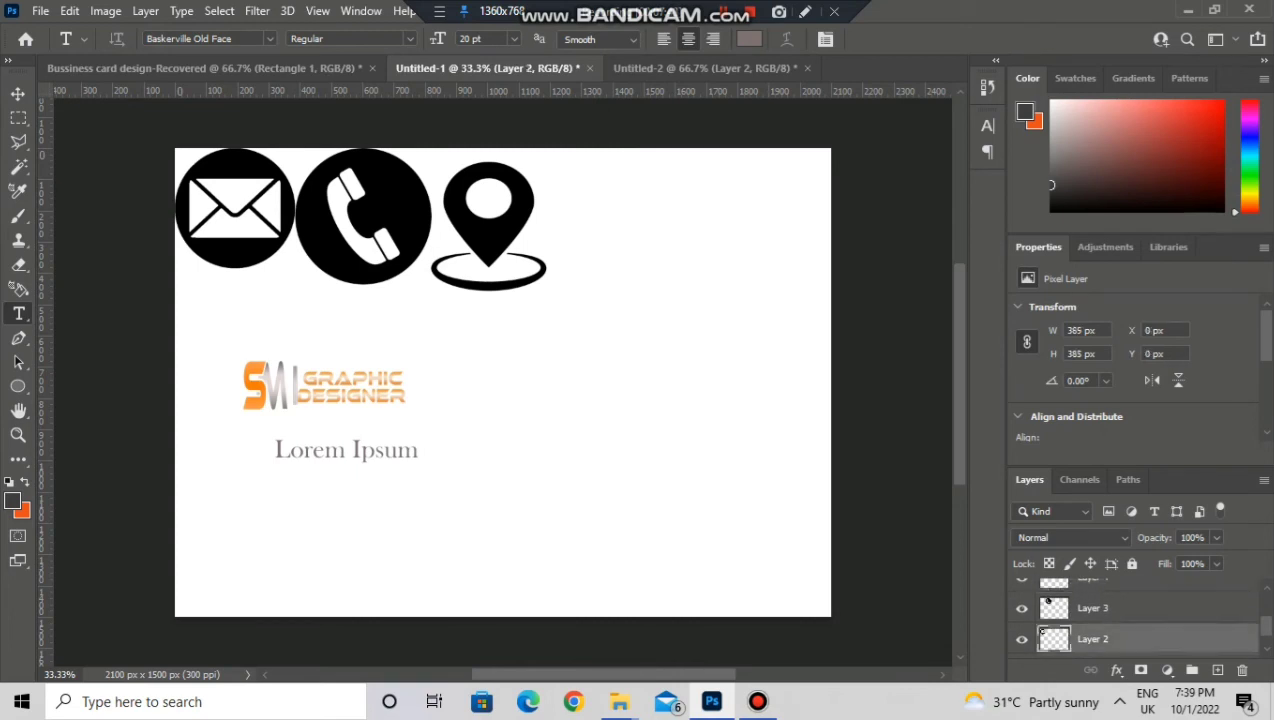
key("ctrl+t")
key("Escape")
left_click(710, 67)
key("ctrl+v")
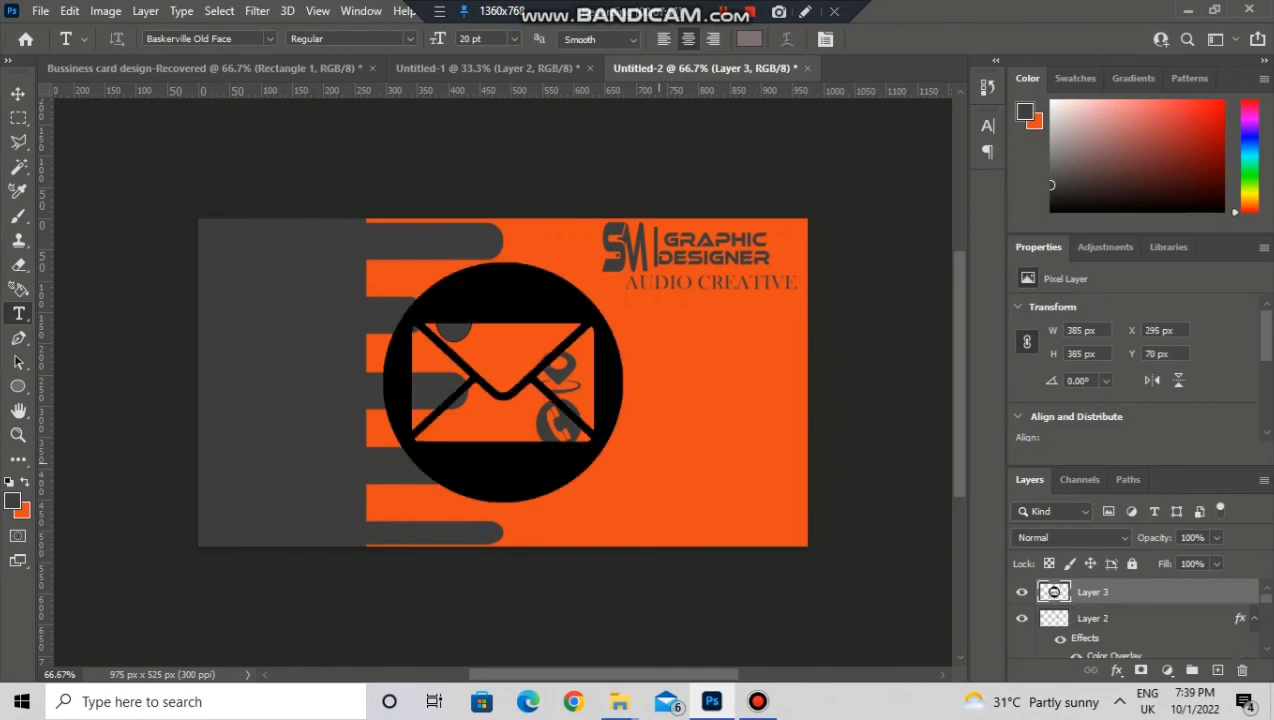
Move the full-size envelope icon onto the orange area at X 572 px, Y 102 px
key("ctrl+t")
left_click_drag(524, 376, 697, 396)
key("Return")
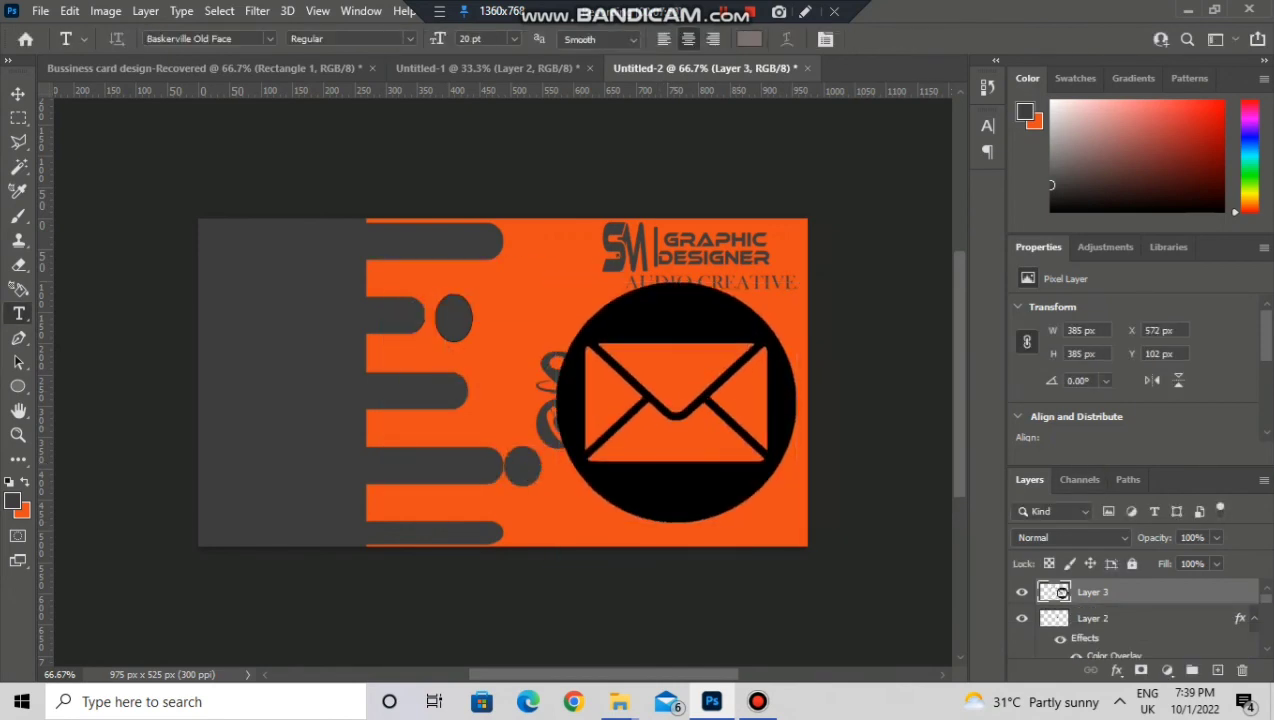
Recolour the envelope icon with a dark grey Color Overlay
right_click(1105, 592)
left_click(915, 26)
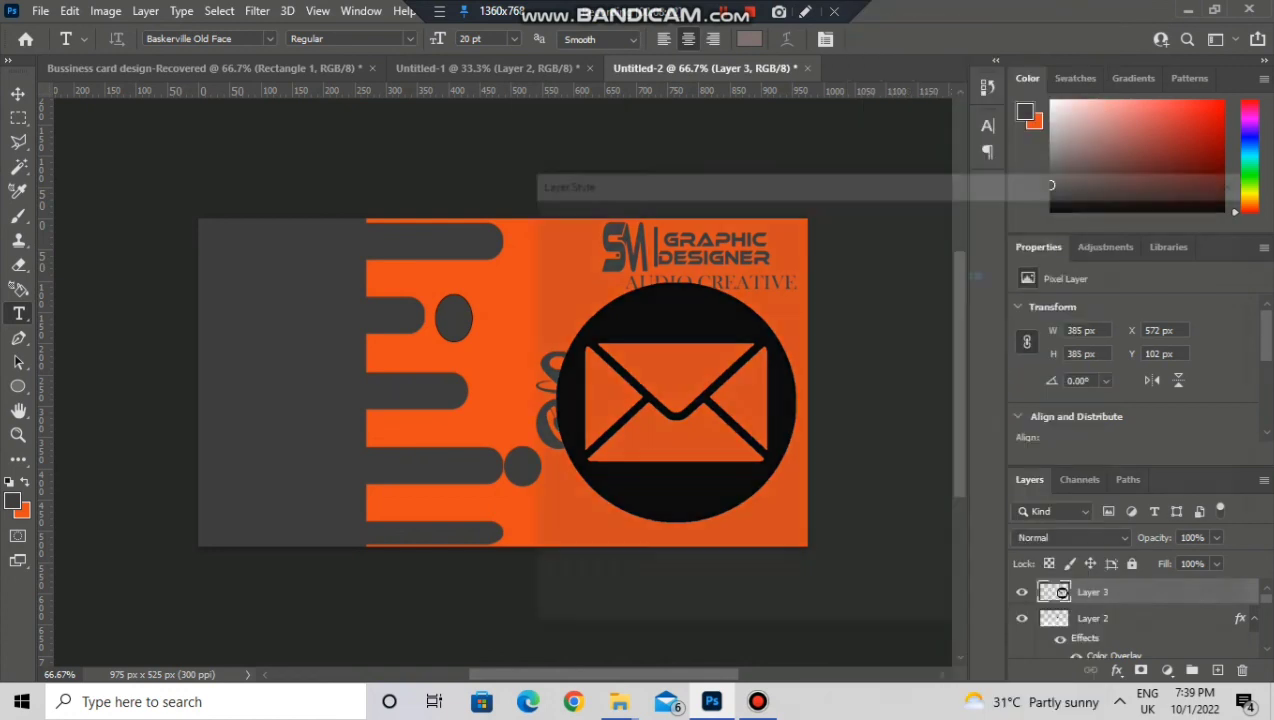
left_click(580, 462)
left_click(976, 254)
left_click(1141, 348)
left_click(1186, 218)
Shrink the envelope icon to the width of the phone icon and place it above the location pin
key("ctrl+t")
left_click_drag(795, 521, 578, 314)
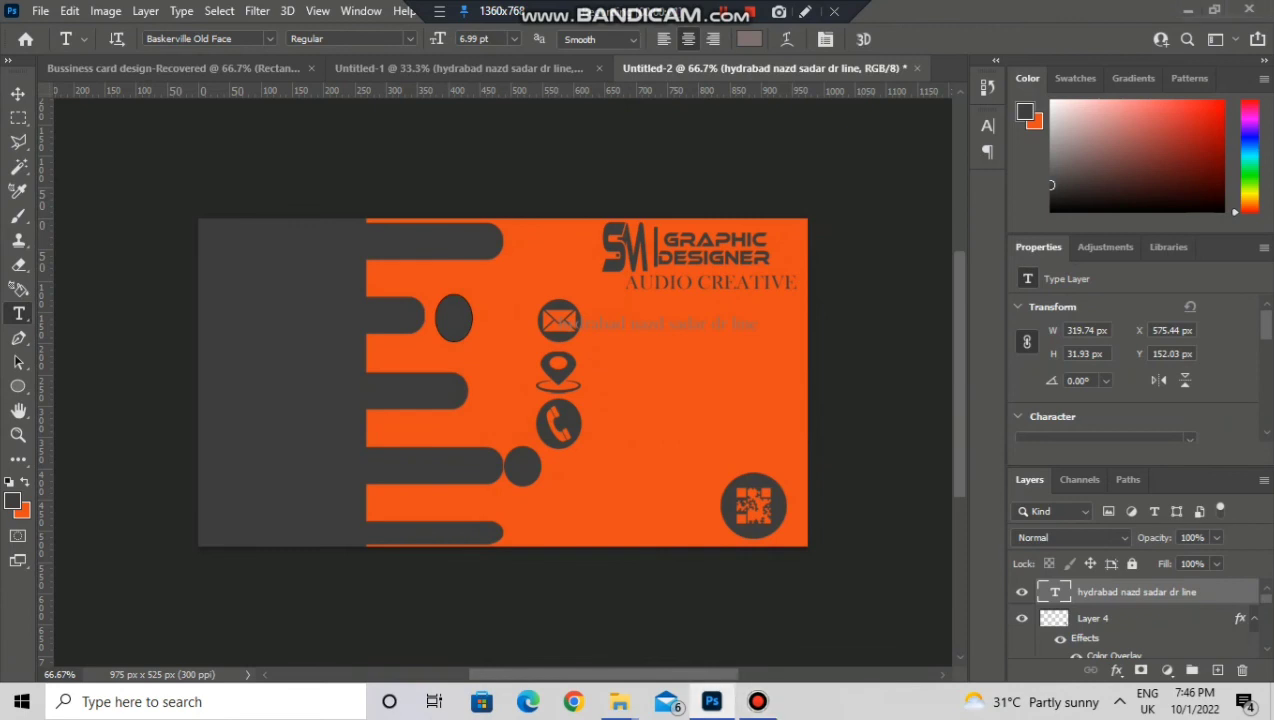
Recolour the address text layer with a dark grey Color Overlay
right_click(1115, 592)
left_click(980, 27)
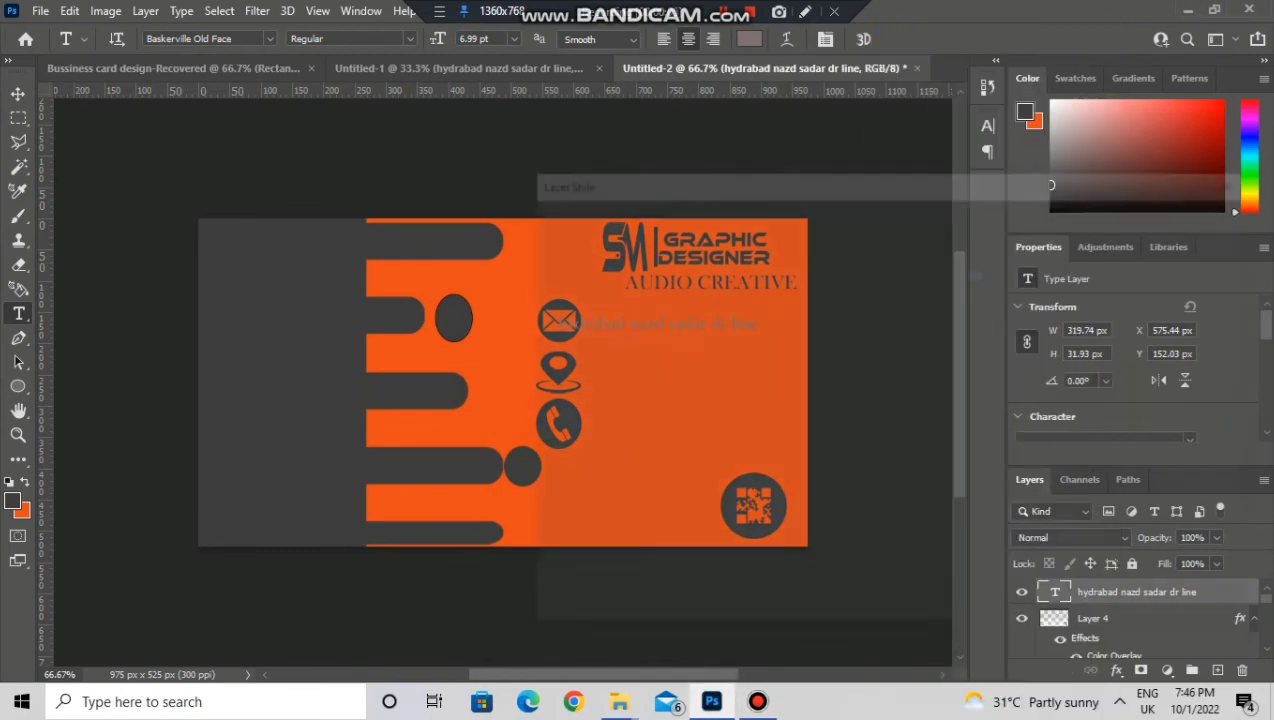
left_click(580, 462)
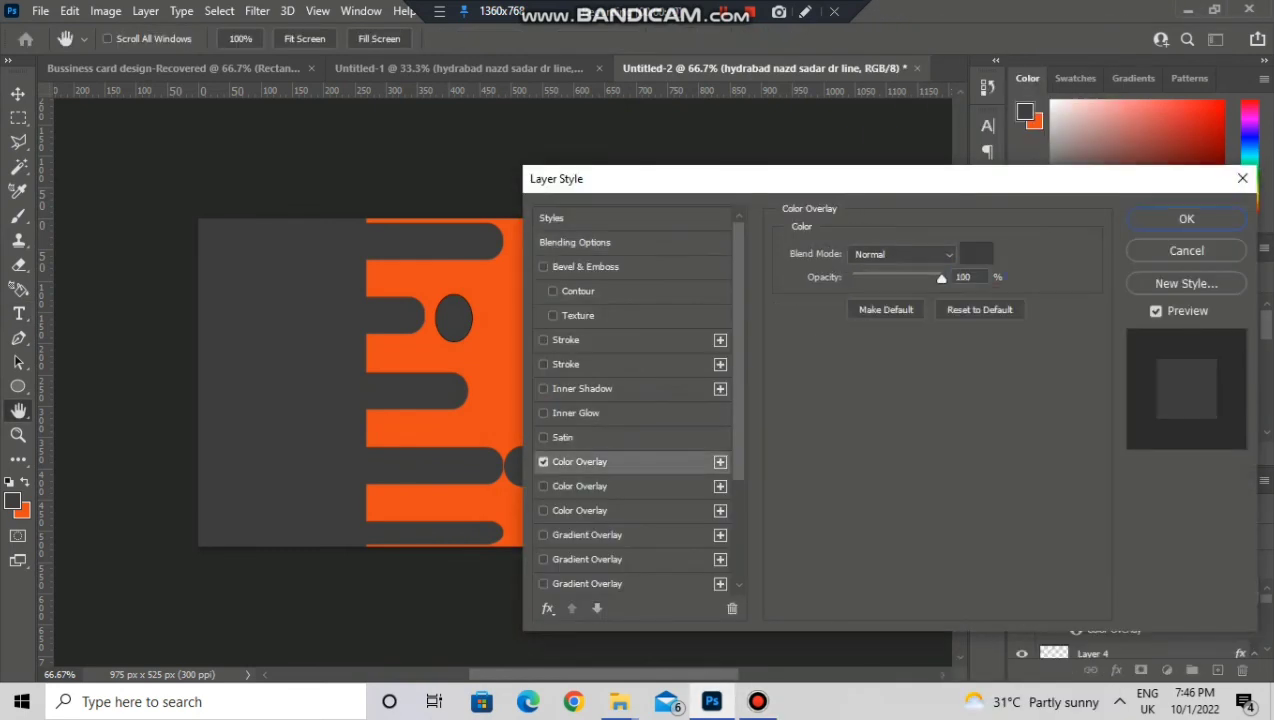
key("Return")
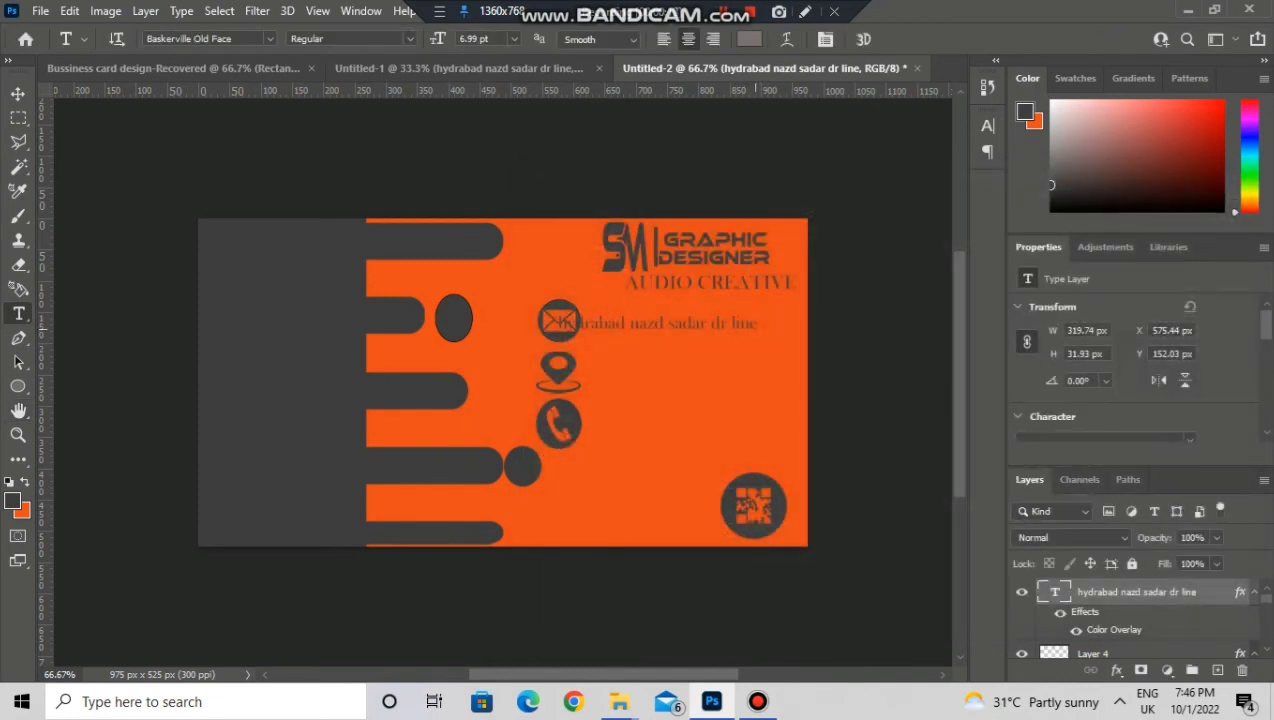
Change the font of the whole address line to Algerian
left_click(657, 327)
left_click_drag(758, 323, 560, 323)
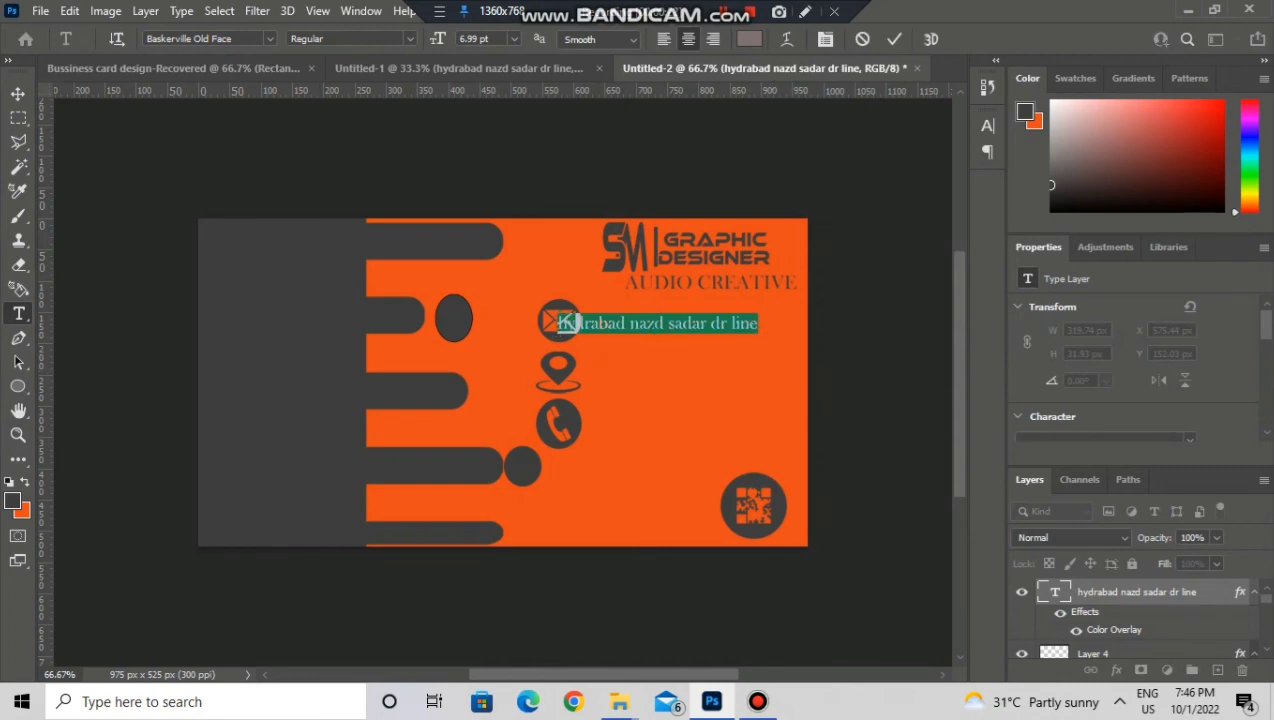
left_click(269, 38)
key("Up")
key("Up")
key("Up")
key("Up")
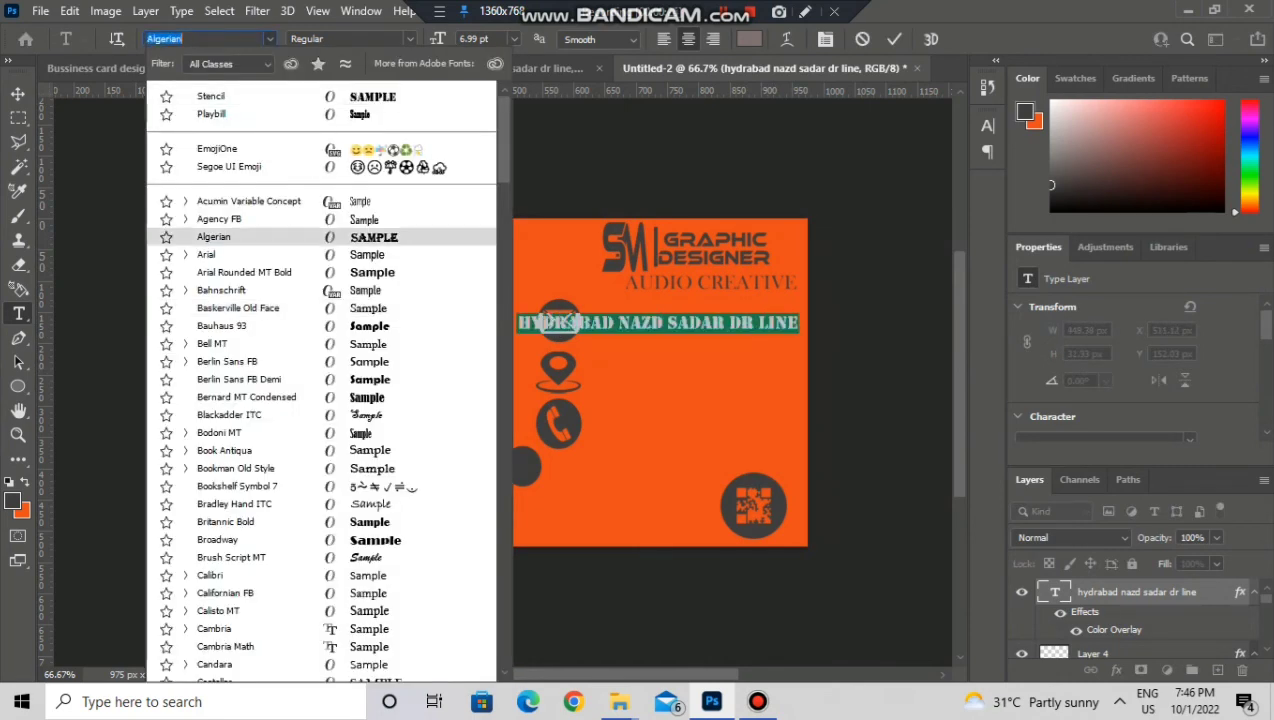
key("Return")
key("ctrl+t")
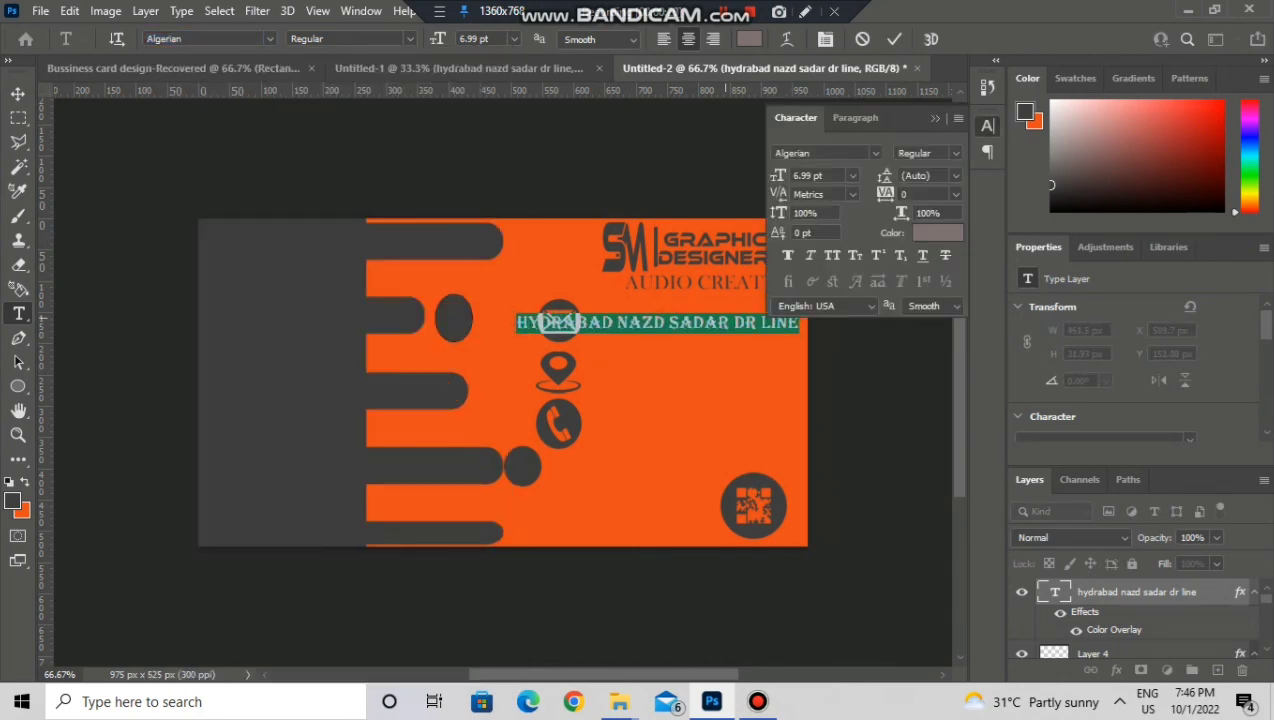
key("ctrl+t")
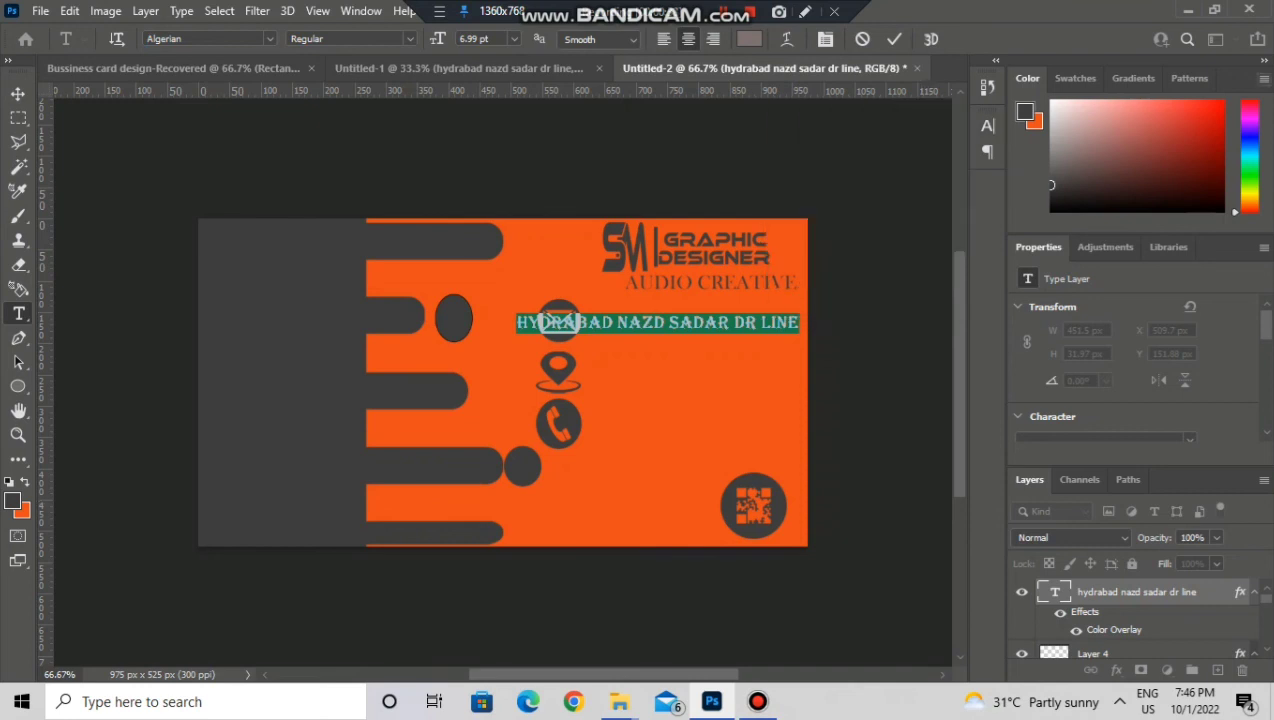
key("ctrl+Return")
Resize the address text to about 310 × 44 px and place it at X 635 px, Y 236 px, beside the location pin
key("ctrl+t")
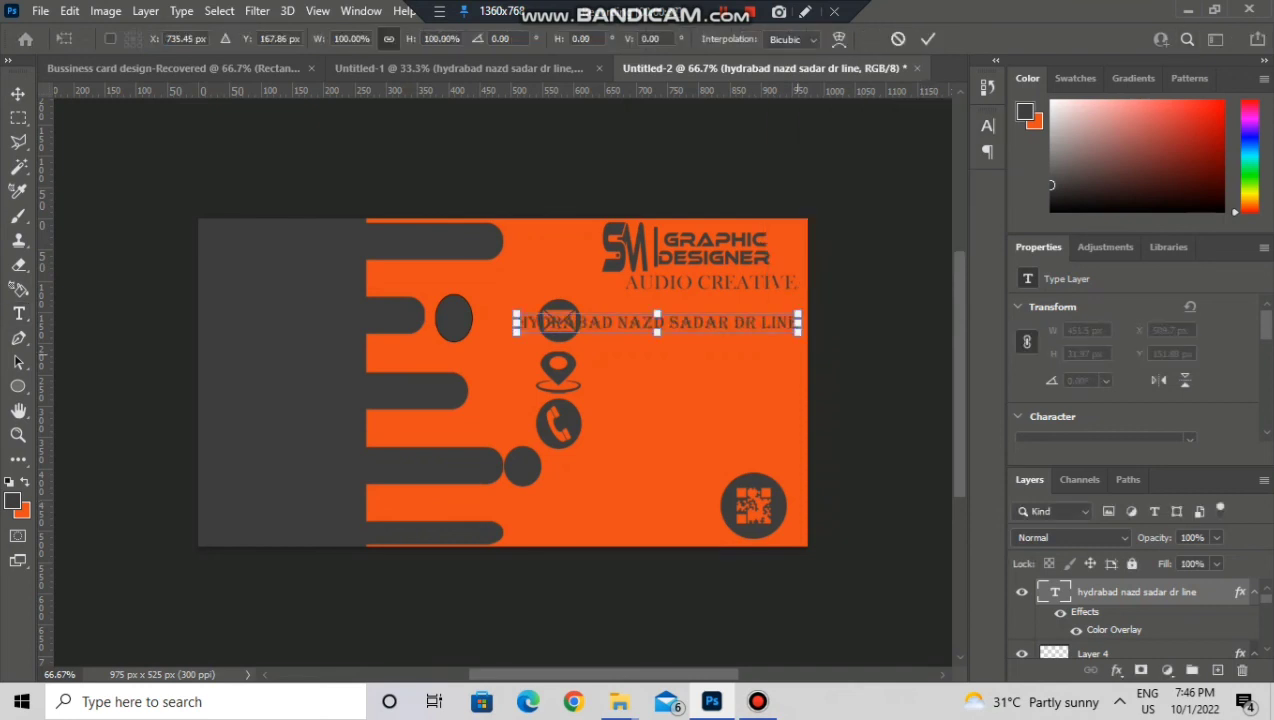
left_click_drag(797, 323, 711, 323)
left_click_drag(633, 318, 690, 390)
left_click(928, 38)
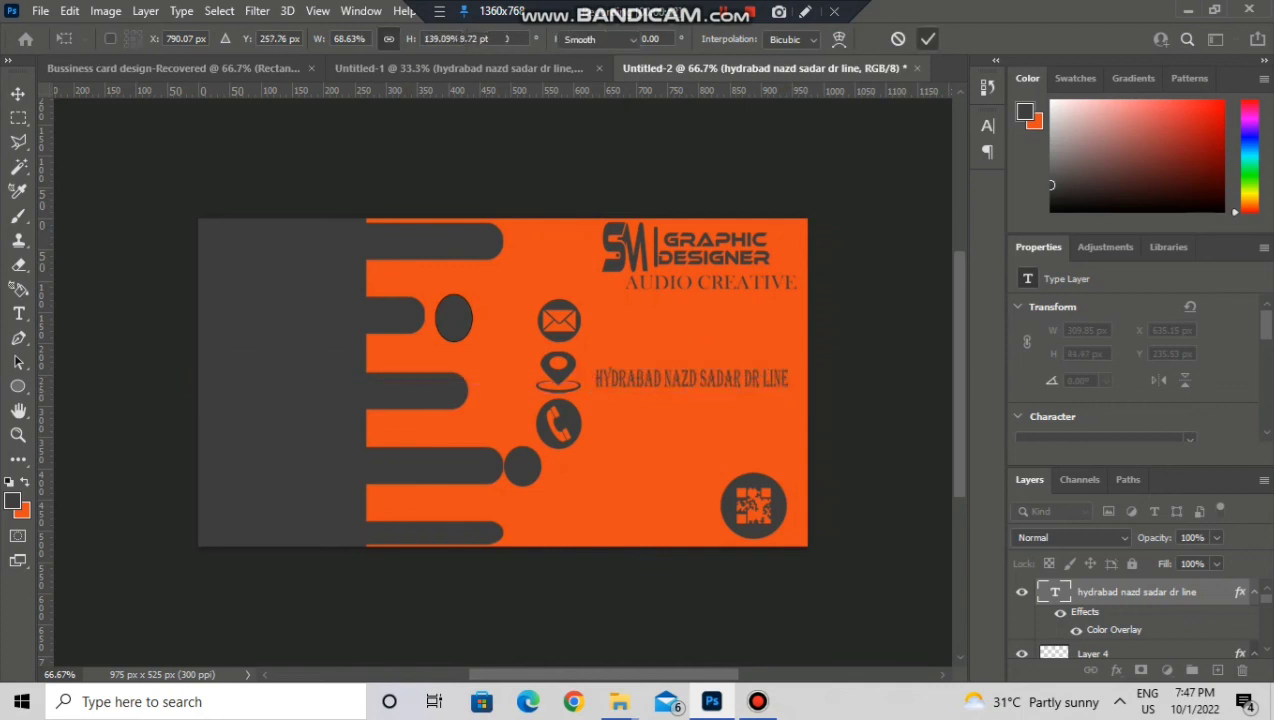
left_click(458, 68)
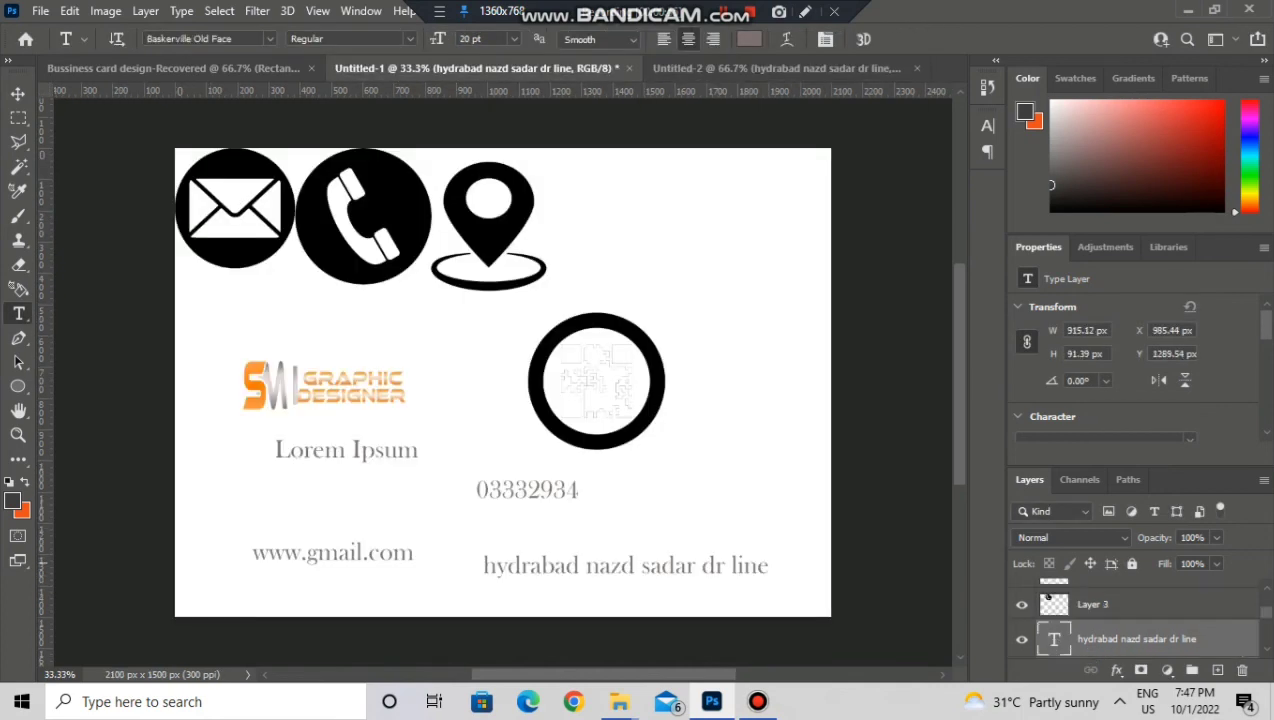
scroll(1137, 615, "down", 3)
left_click(1137, 614)
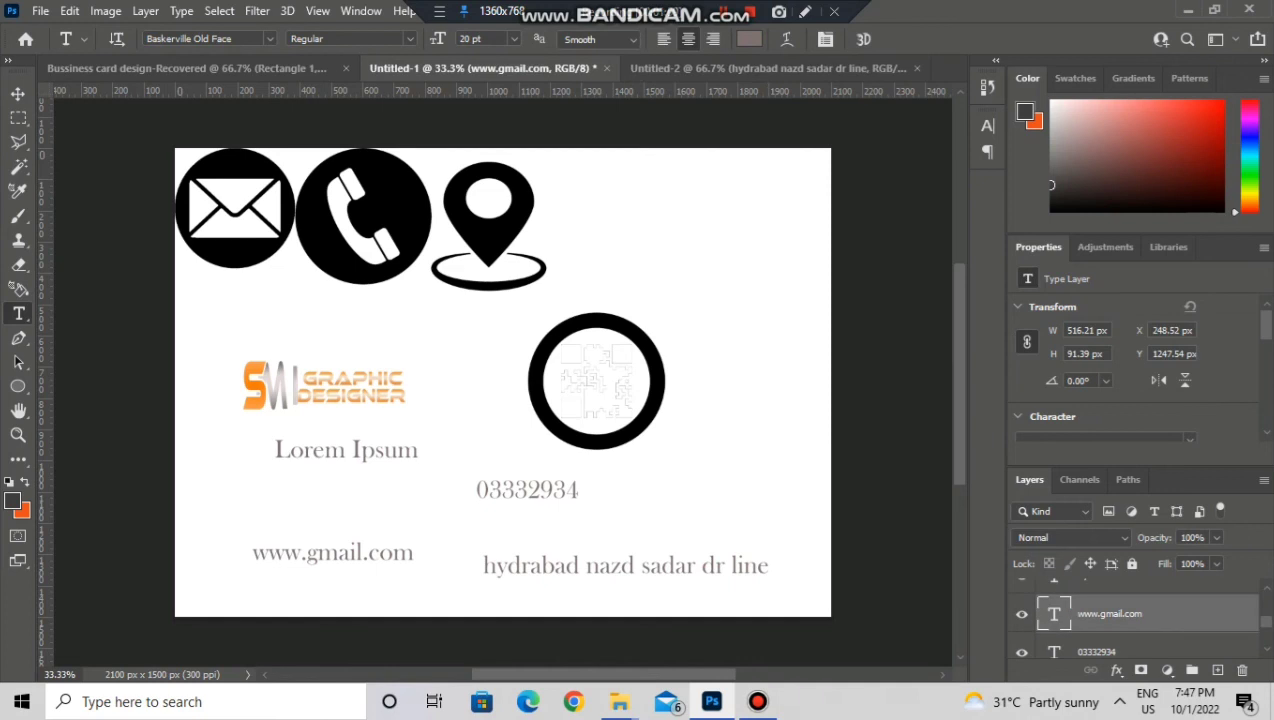
left_click(680, 68)
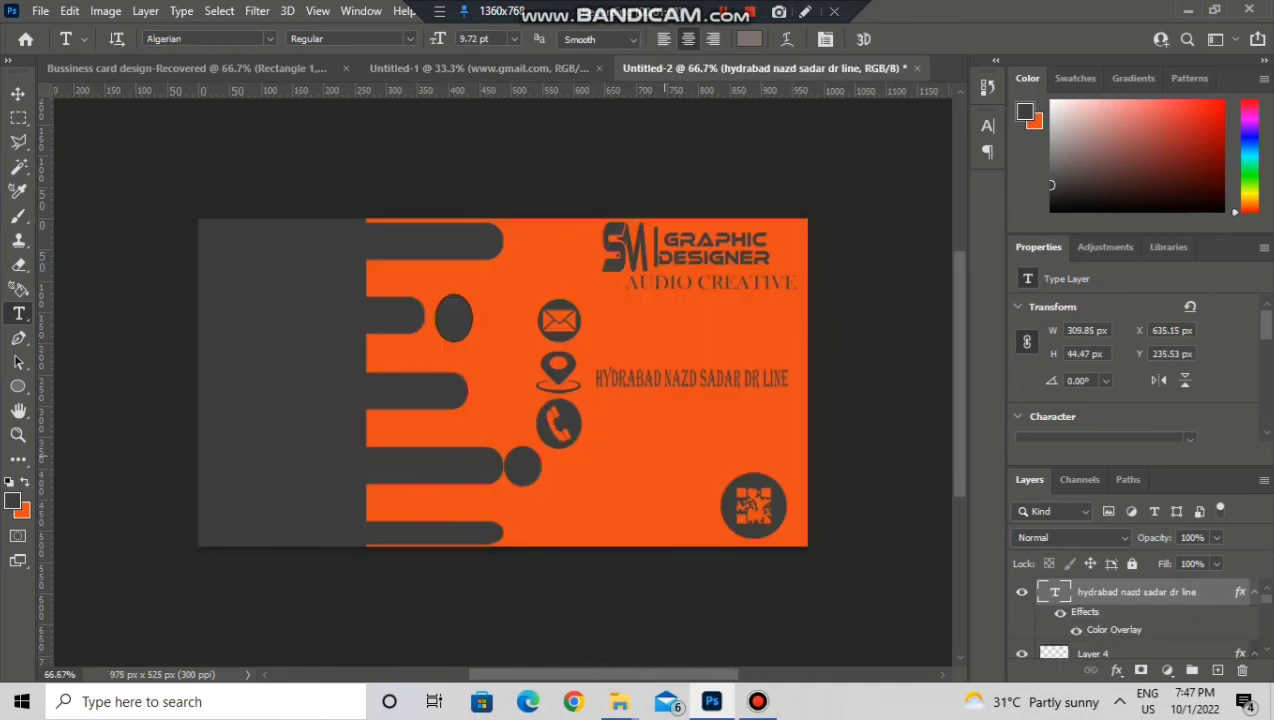
key("ctrl+v")
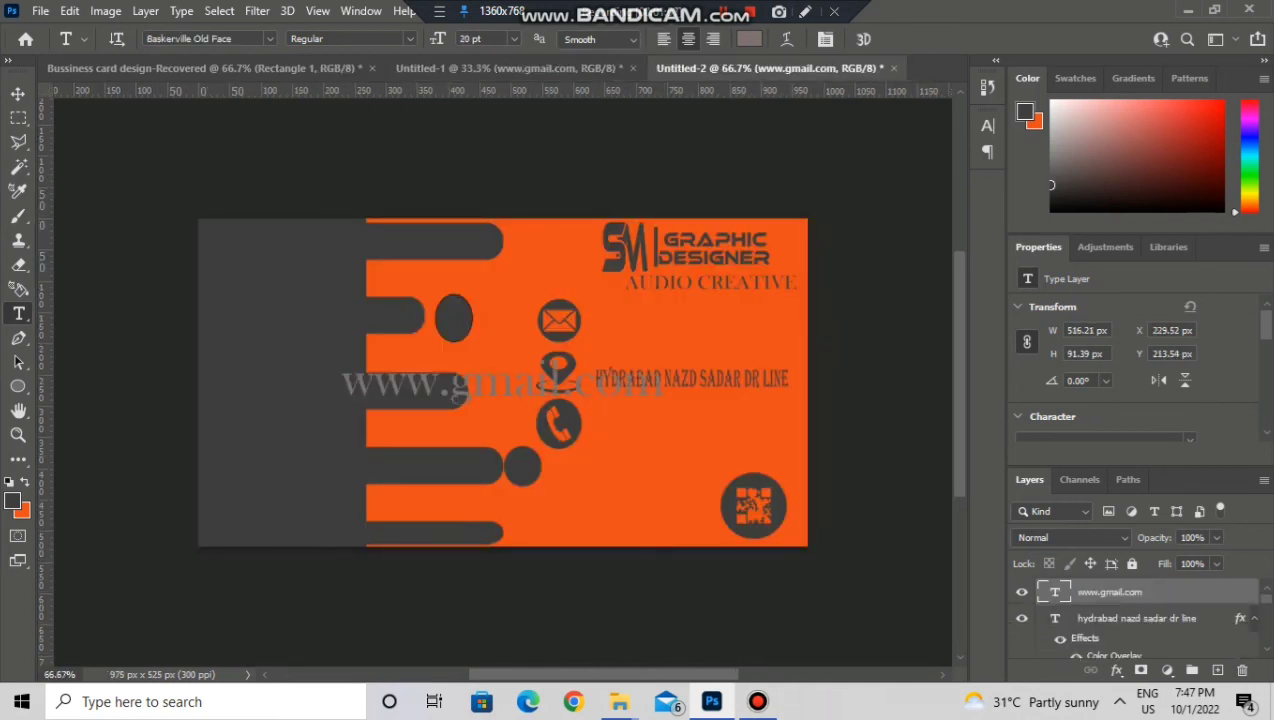
right_click(1130, 593)
left_click(950, 27)
left_click(580, 462)
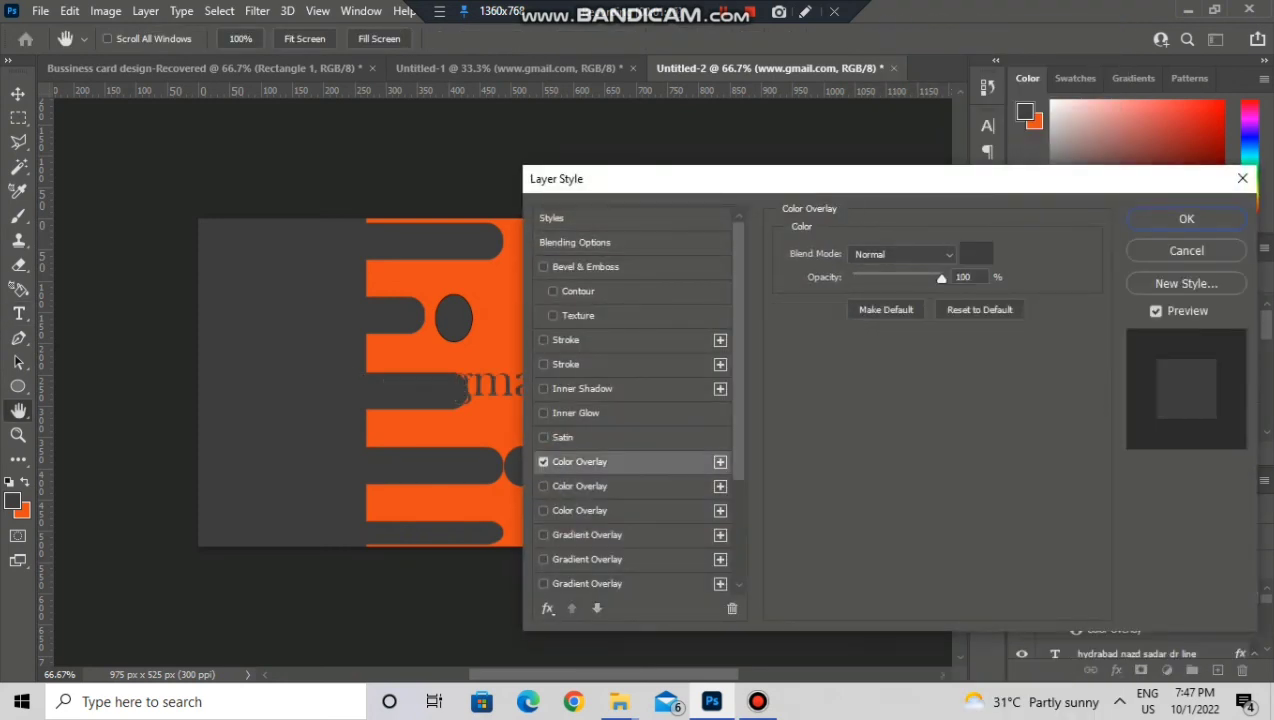
key("Return")
key("ctrl+t")
left_click_drag(664, 380, 650, 380)
left_click_drag(496, 408, 496, 387)
left_click_drag(650, 370, 595, 368)
left_click_drag(469, 387, 703, 320)
left_click_drag(818, 320, 788, 320)
mouse_move(684, 332)
left_mouse_down()
mouse_move(684, 319)
mouse_move(703, 318)
left_mouse_up()
left_click_drag(803, 318, 788, 318)
left_click_drag(676, 318, 683, 328)
key("Return")
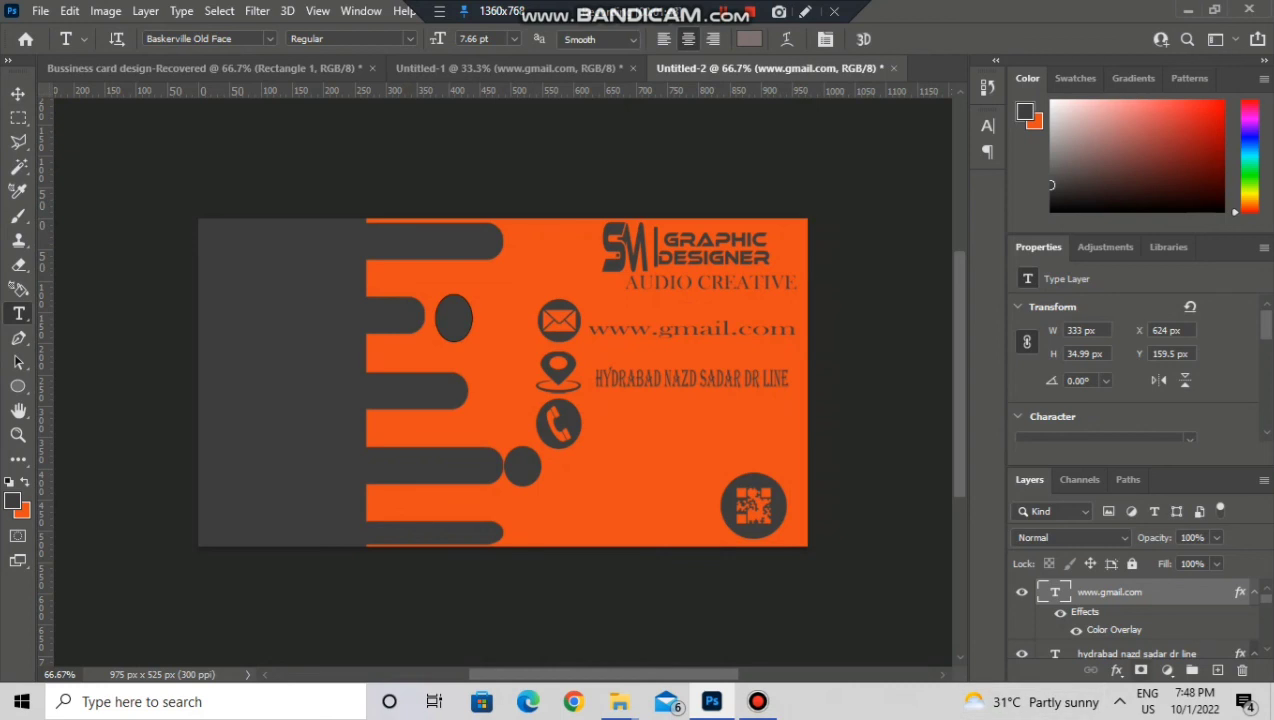
Copy the phone number text layer from Untitled-1 into the Untitled-2 card
left_click(509, 69)
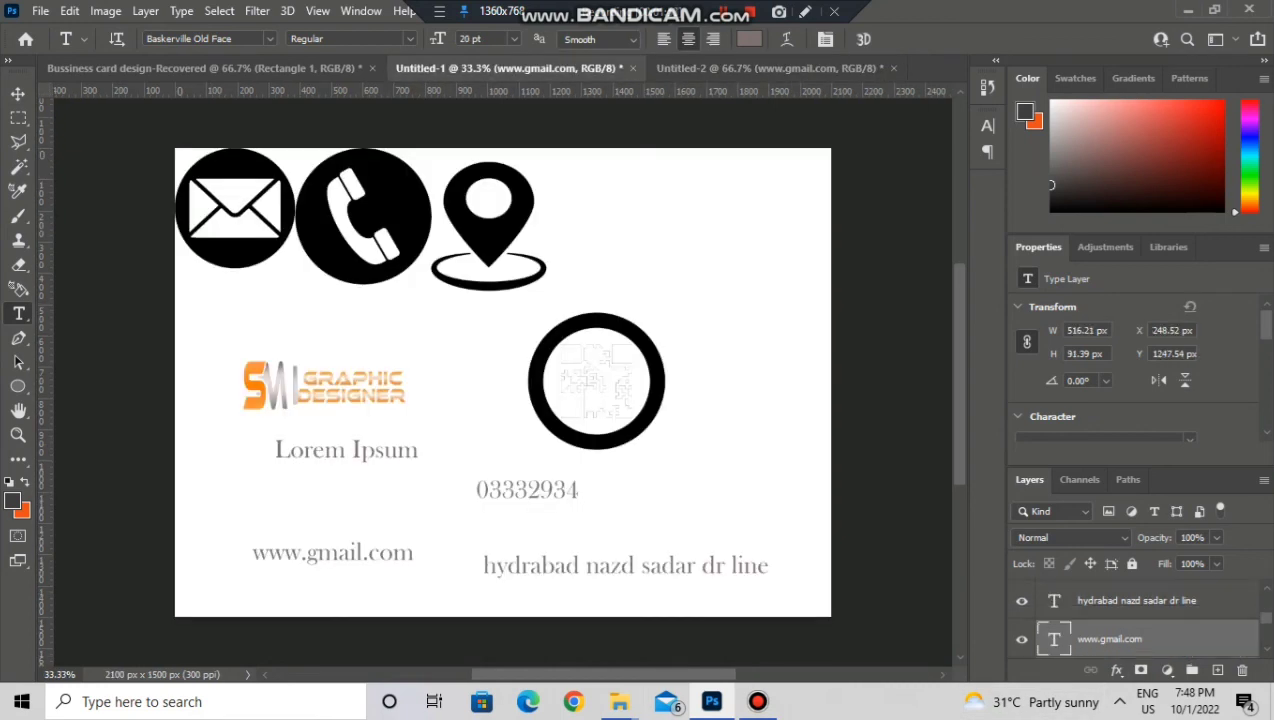
scroll(1136, 620, "down", 1)
scroll(1136, 620, "up", 1)
scroll(1136, 620, "down", 1)
left_click(1136, 638)
left_click(738, 69)
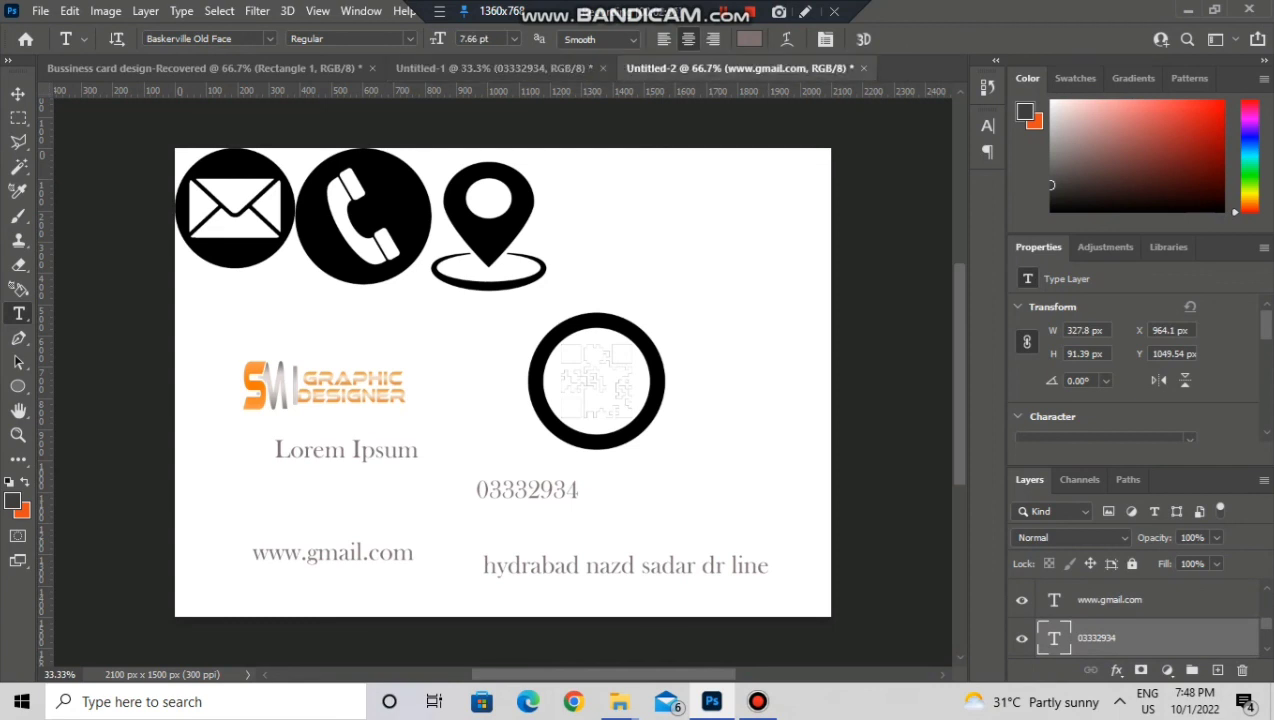
key("ctrl+v")
Resize the phone number text to about 268 × 43 px and place it at X 646 px, Y 311 px, beside the phone icon
key("ctrl+t")
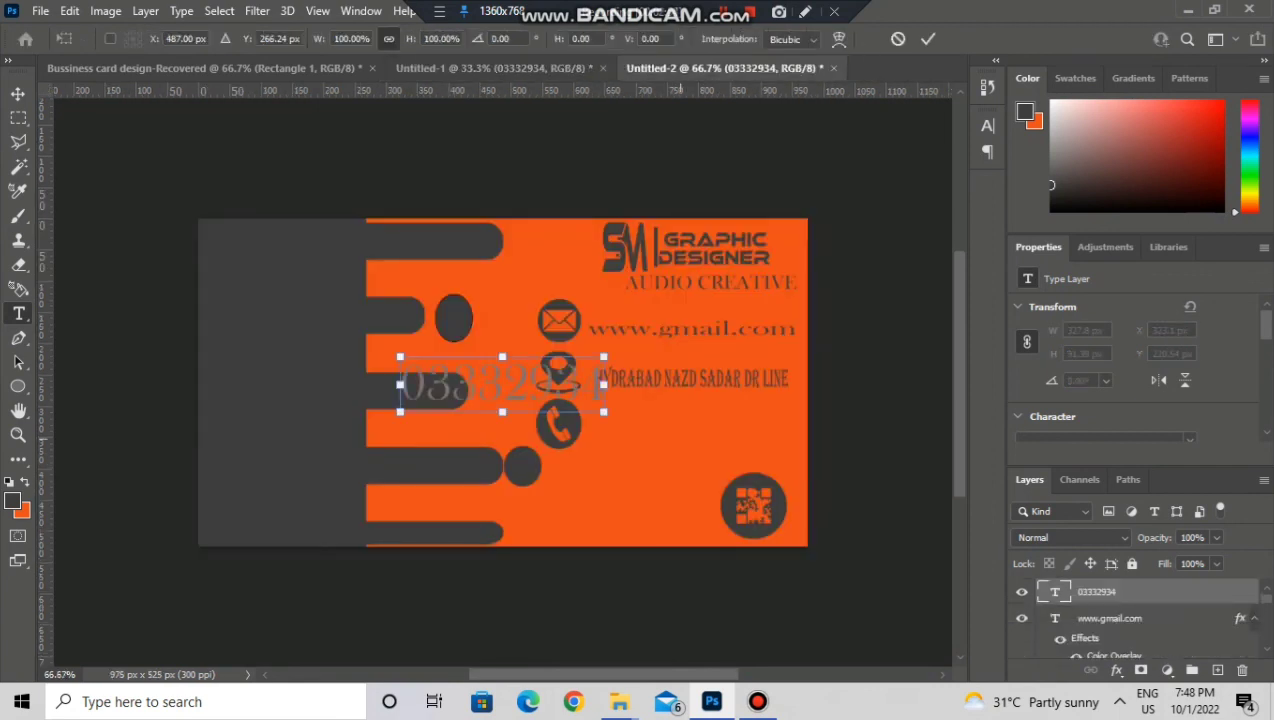
left_click_drag(500, 363, 682, 407)
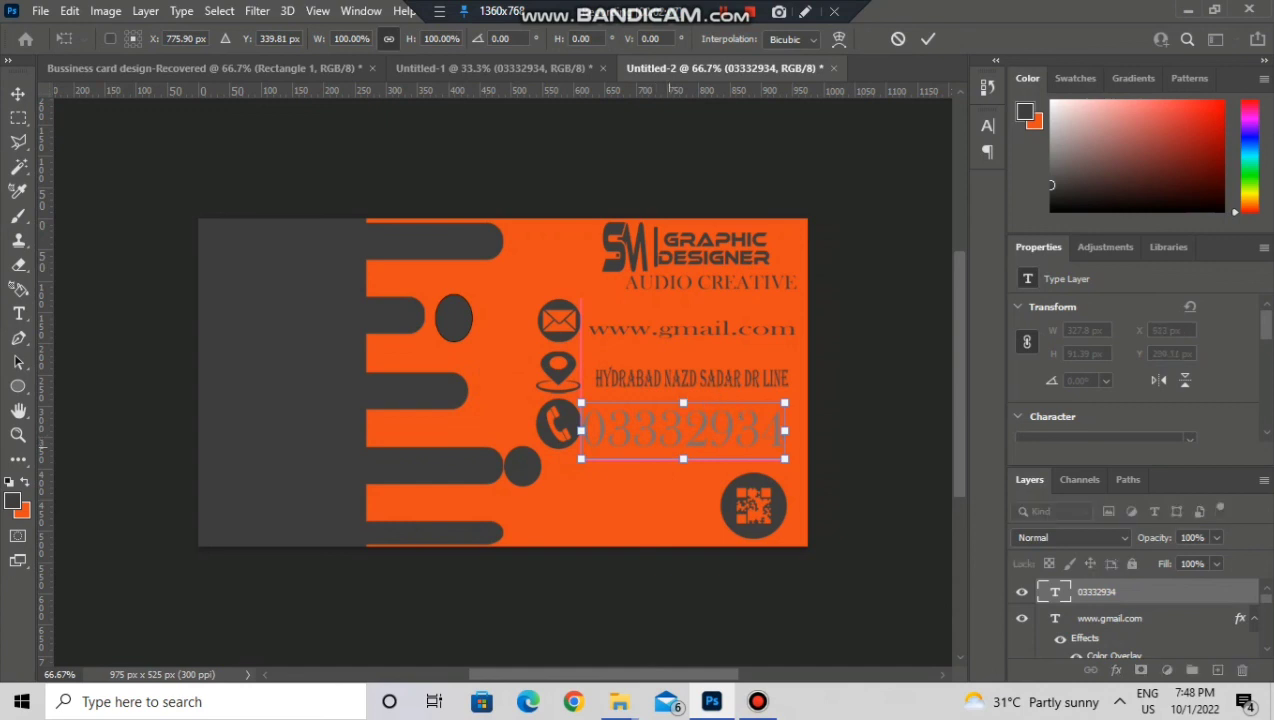
left_click_drag(683, 458, 679, 437)
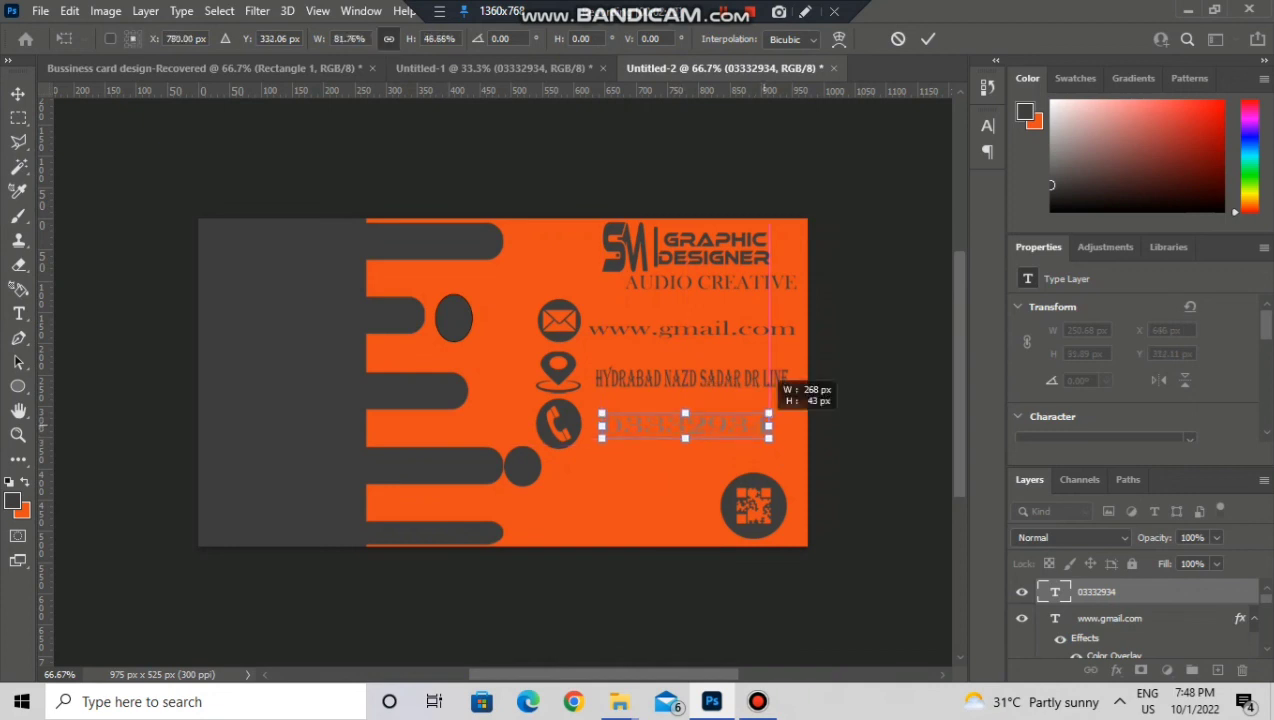
left_click(928, 38)
Recolour the phone number text with only a dark grey Color Overlay
right_click(1099, 592)
left_click(920, 27)
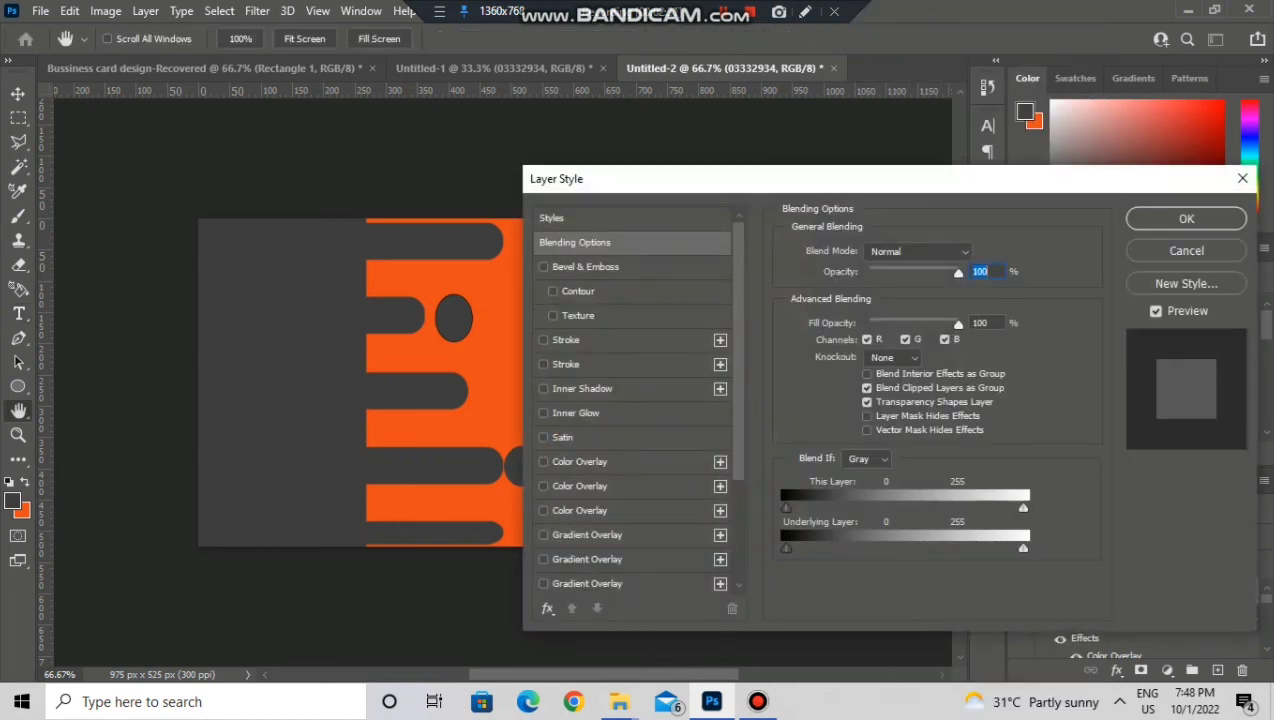
left_click(587, 535)
left_click(580, 461)
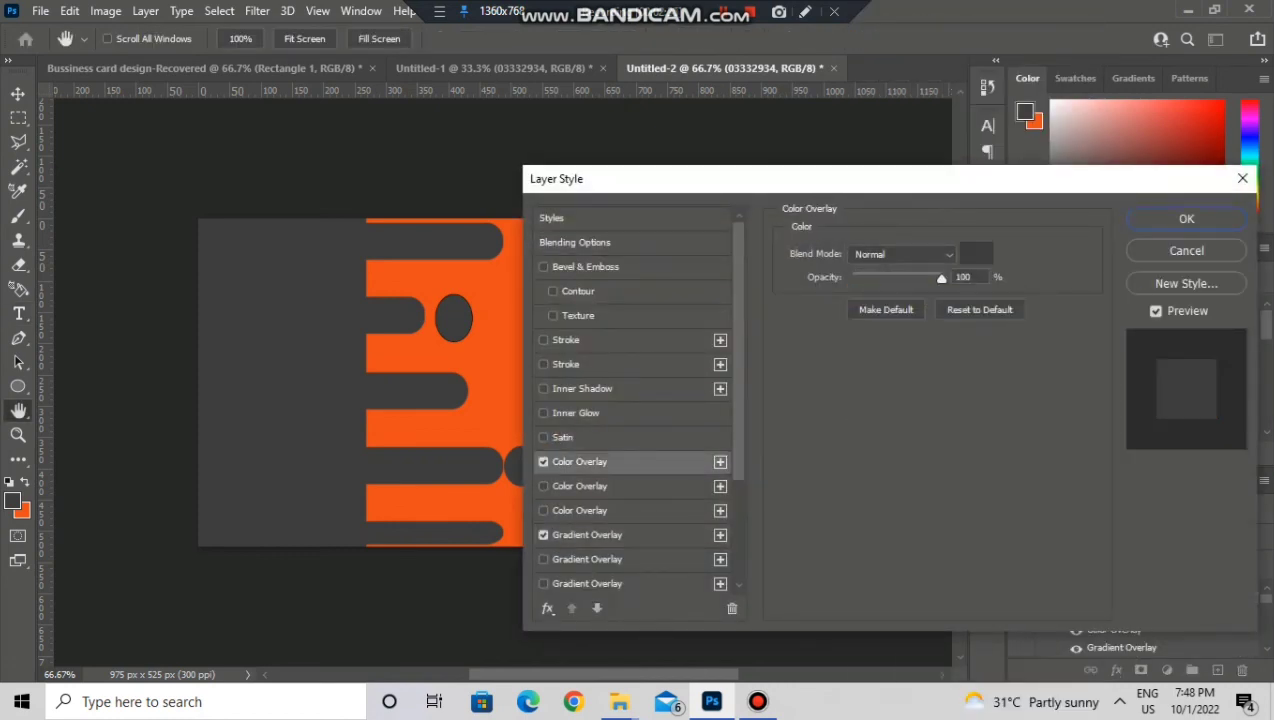
key("Return")
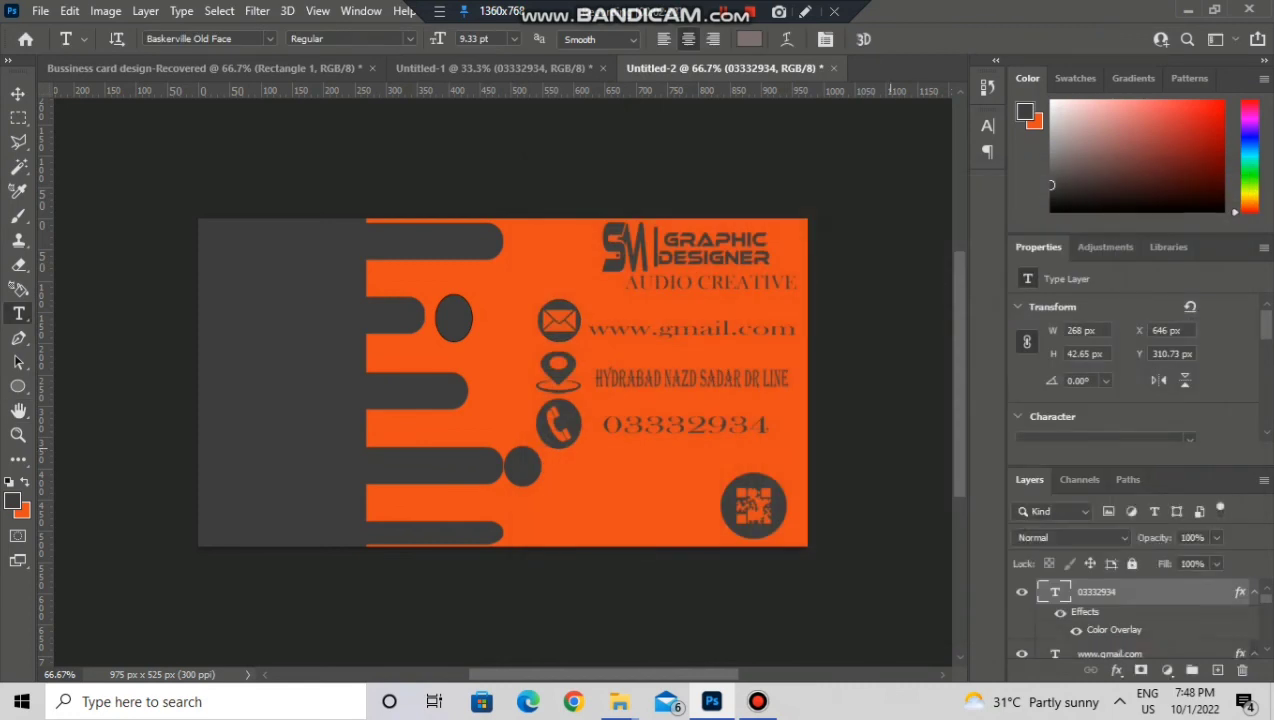
Return to the Untitled-1 source document
left_click(494, 69)
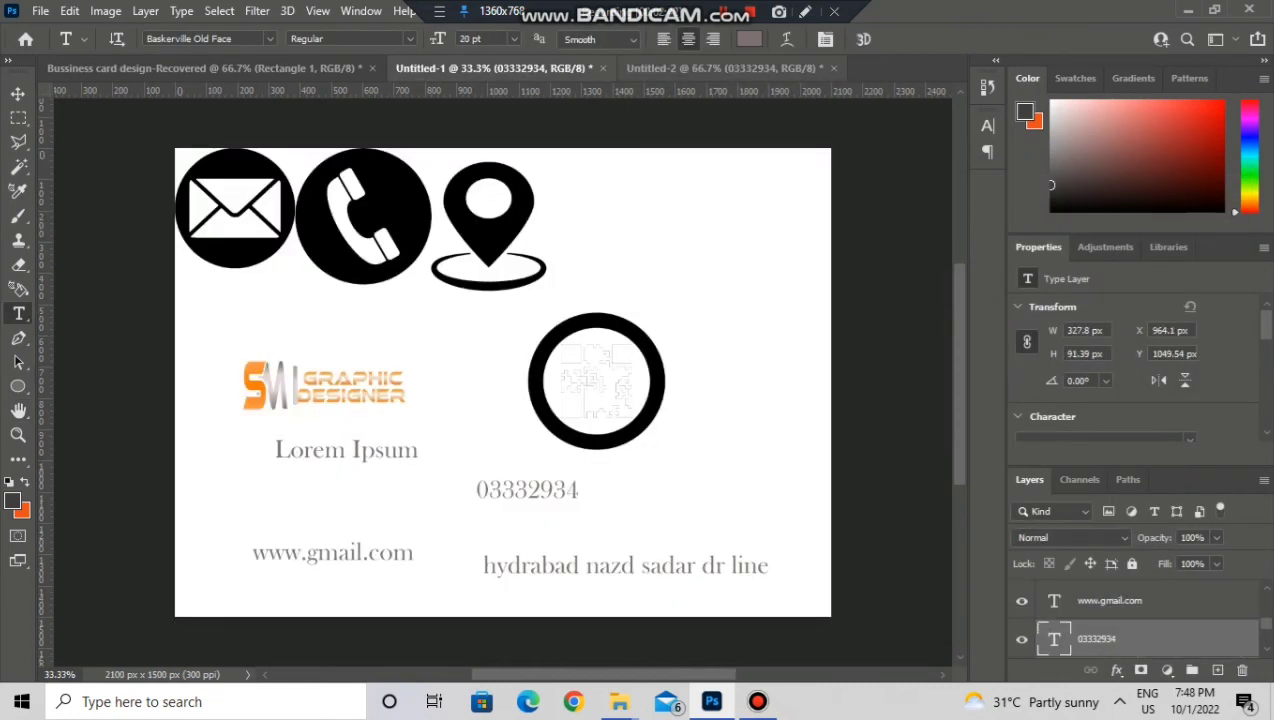